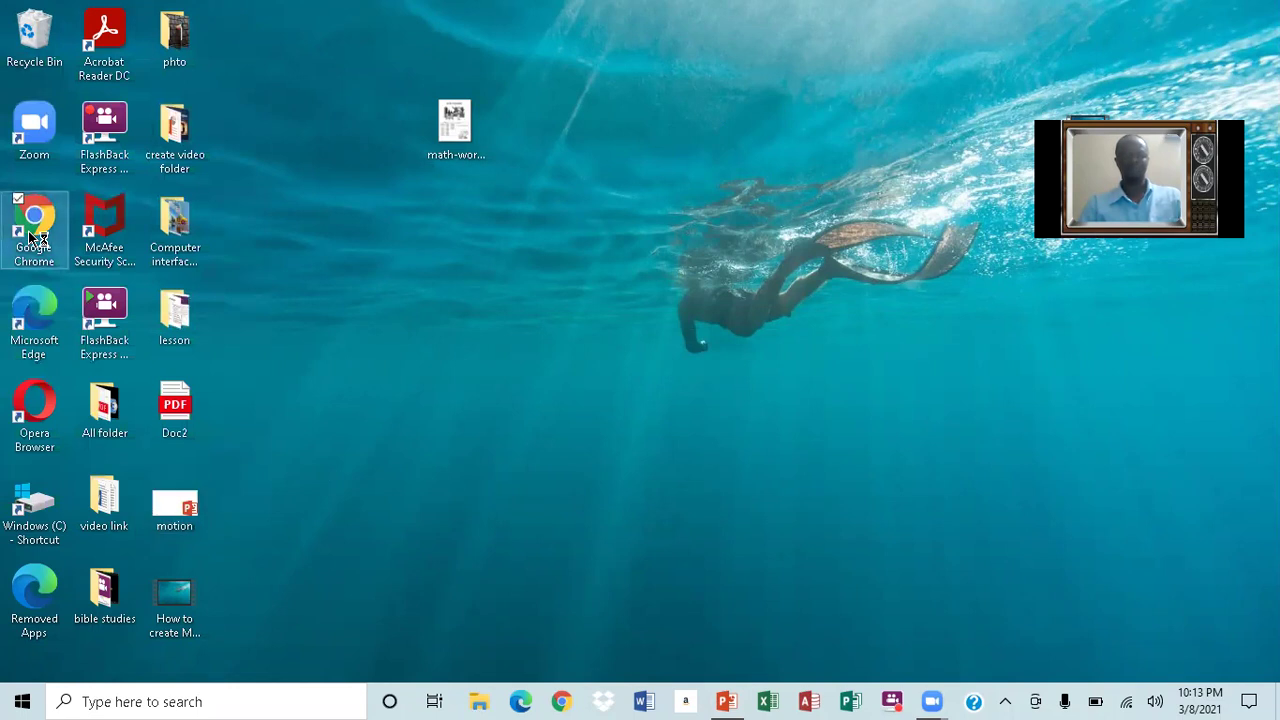
- Open Google Chrome and go to Gmail from the Google apps
right_click(30, 237)
left_click(33, 243)
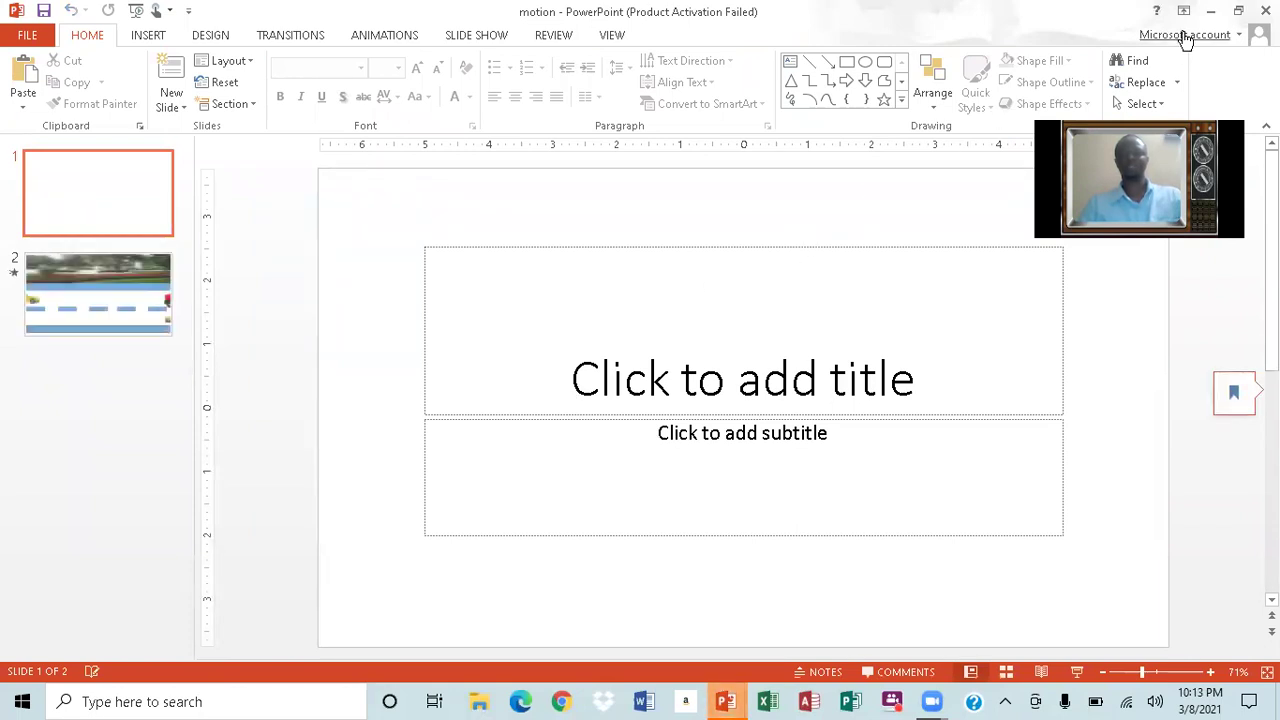
left_click(1211, 12)
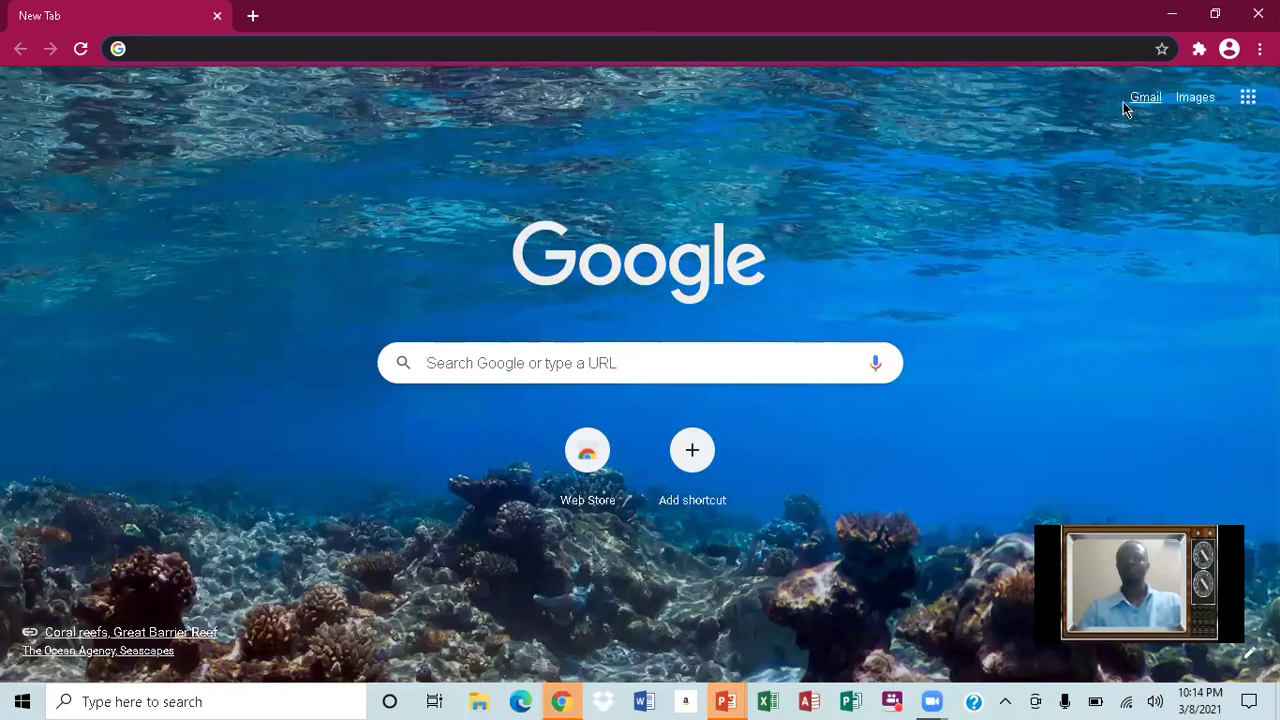
left_click(1248, 101)
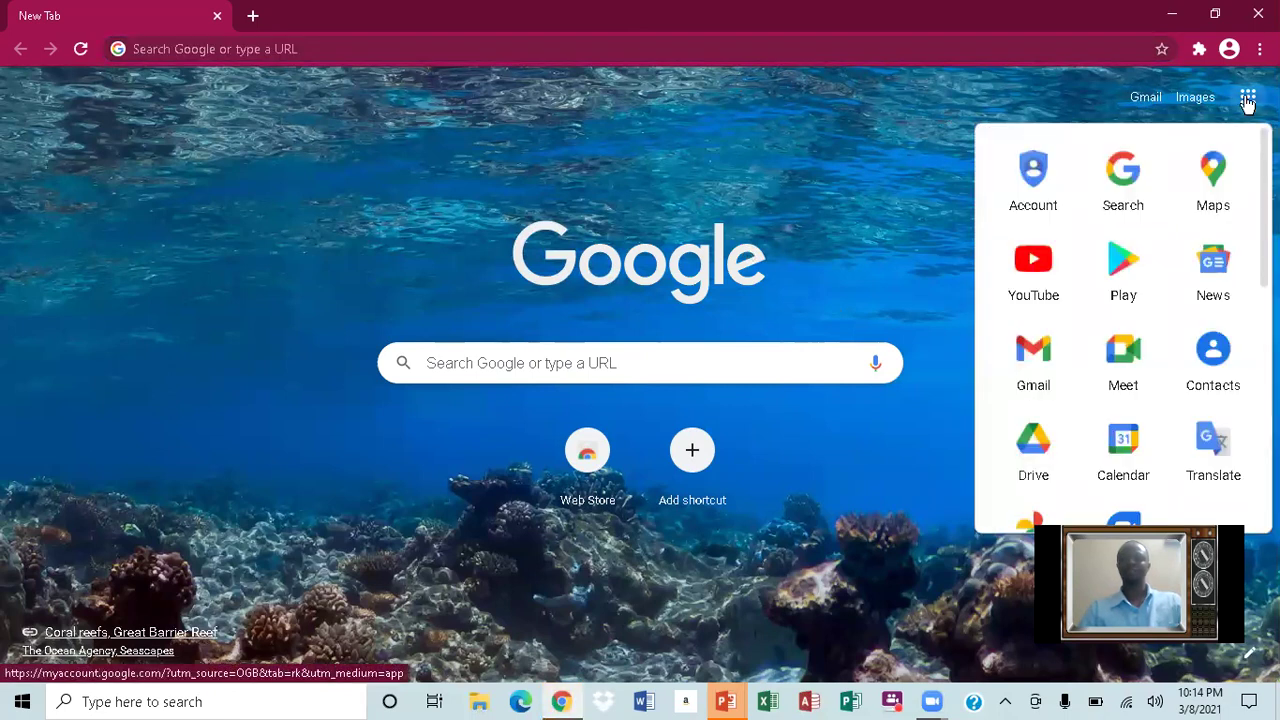
left_click(1035, 378)
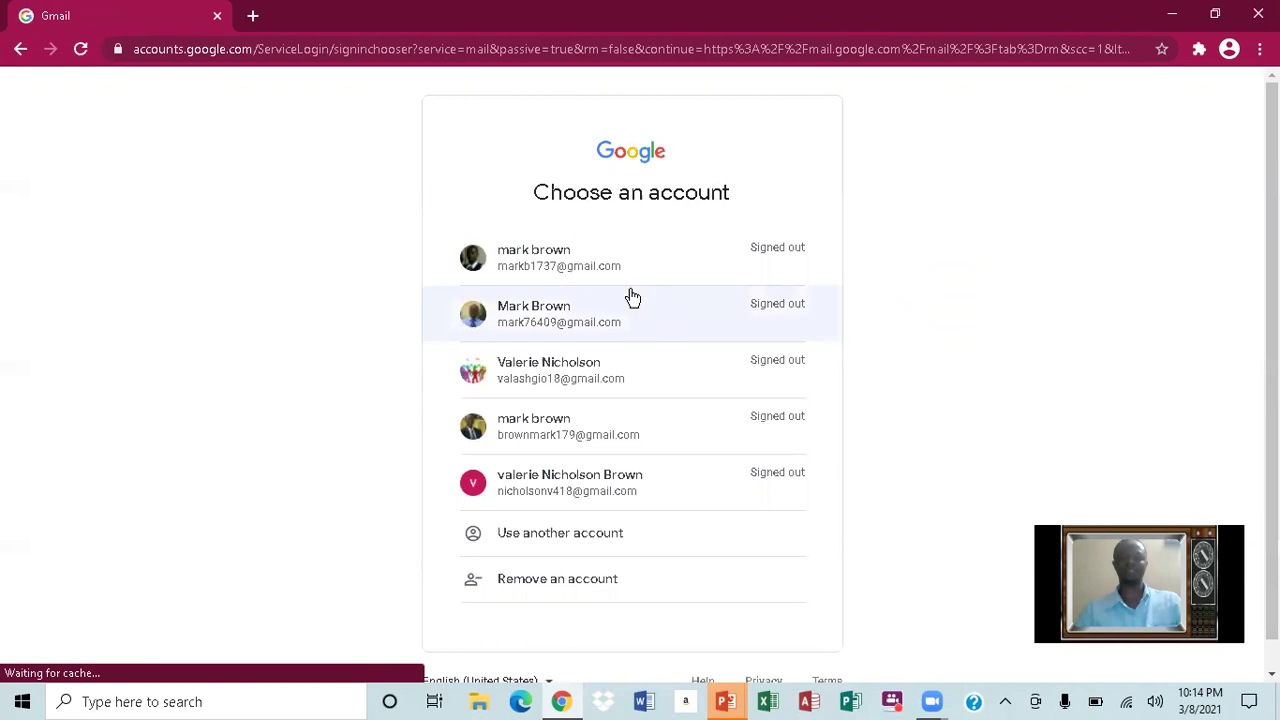
- Sign in to Gmail with the teacher's second listed account by entering the account password
left_click(684, 338)
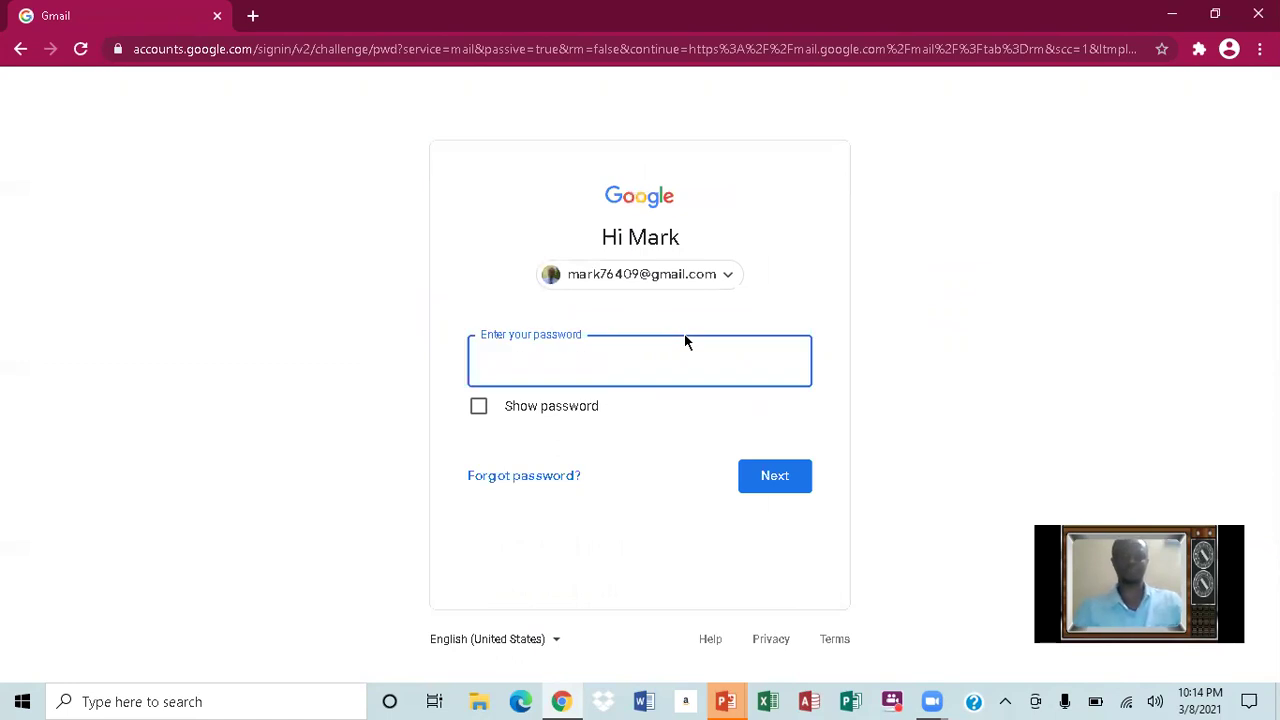
type("•••")
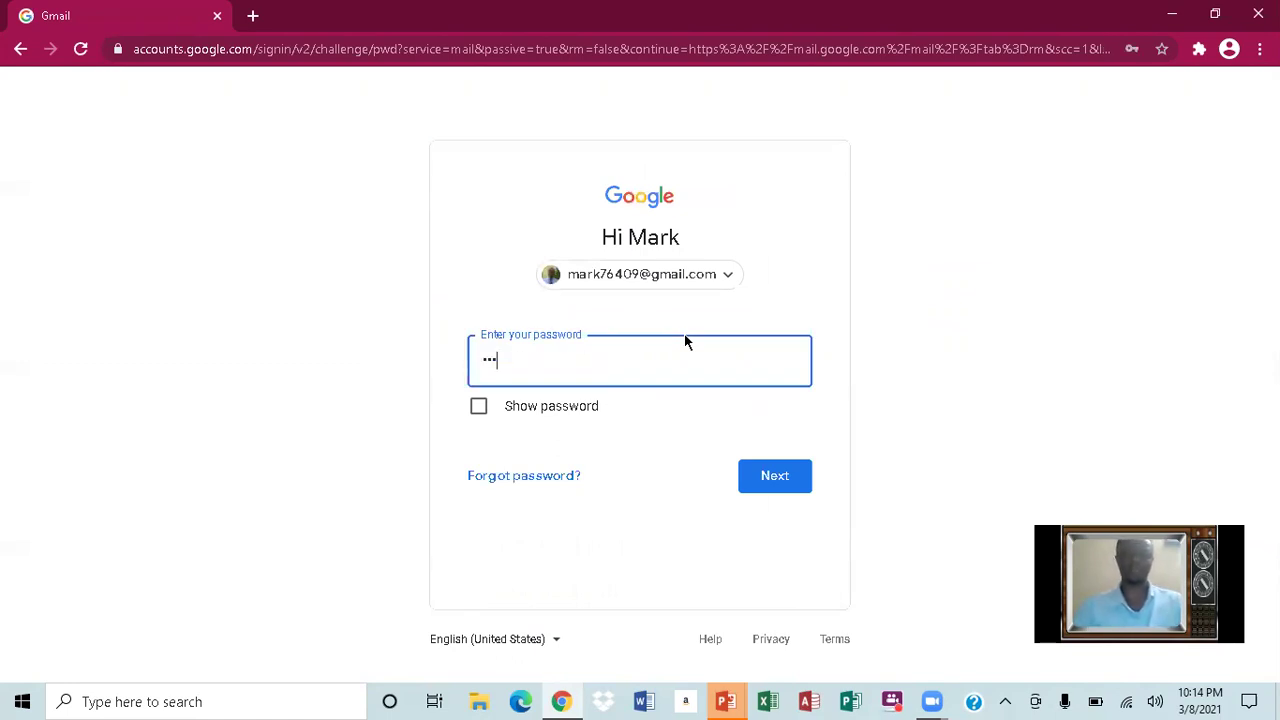
key("BackSpace")
key("BackSpace")
key("BackSpace")
type("•••••••••••")
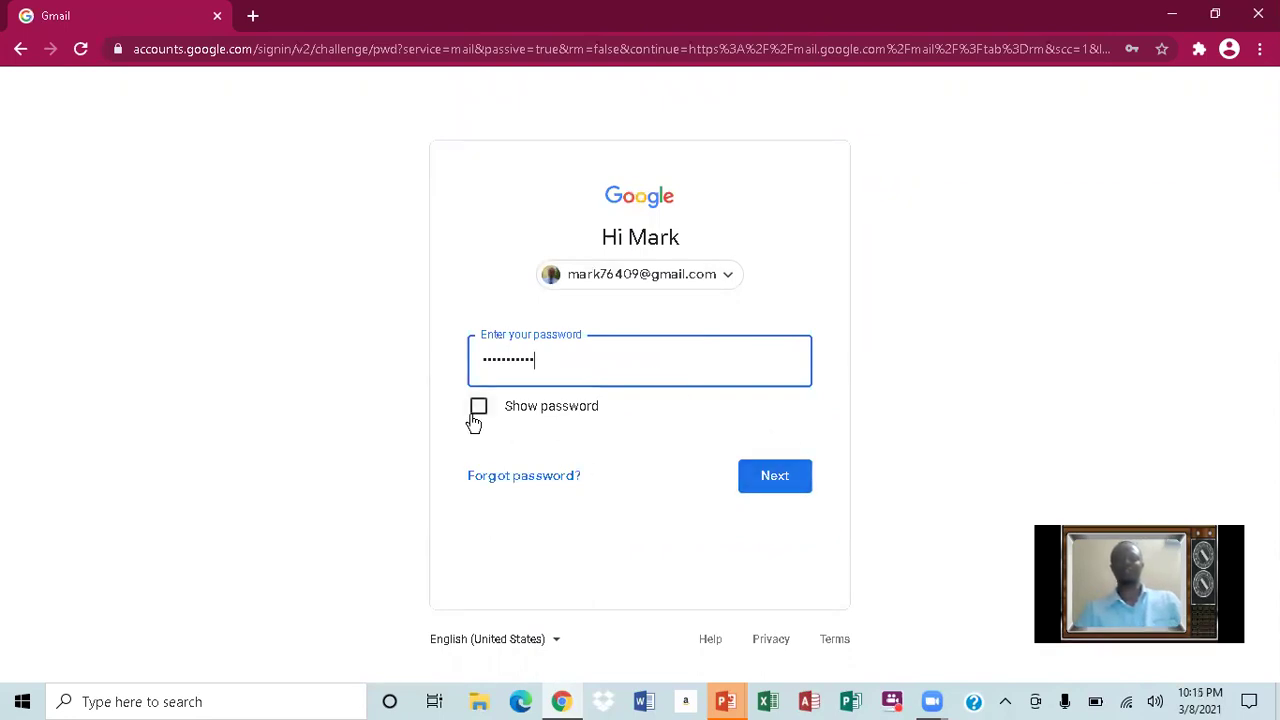
left_click(777, 476)
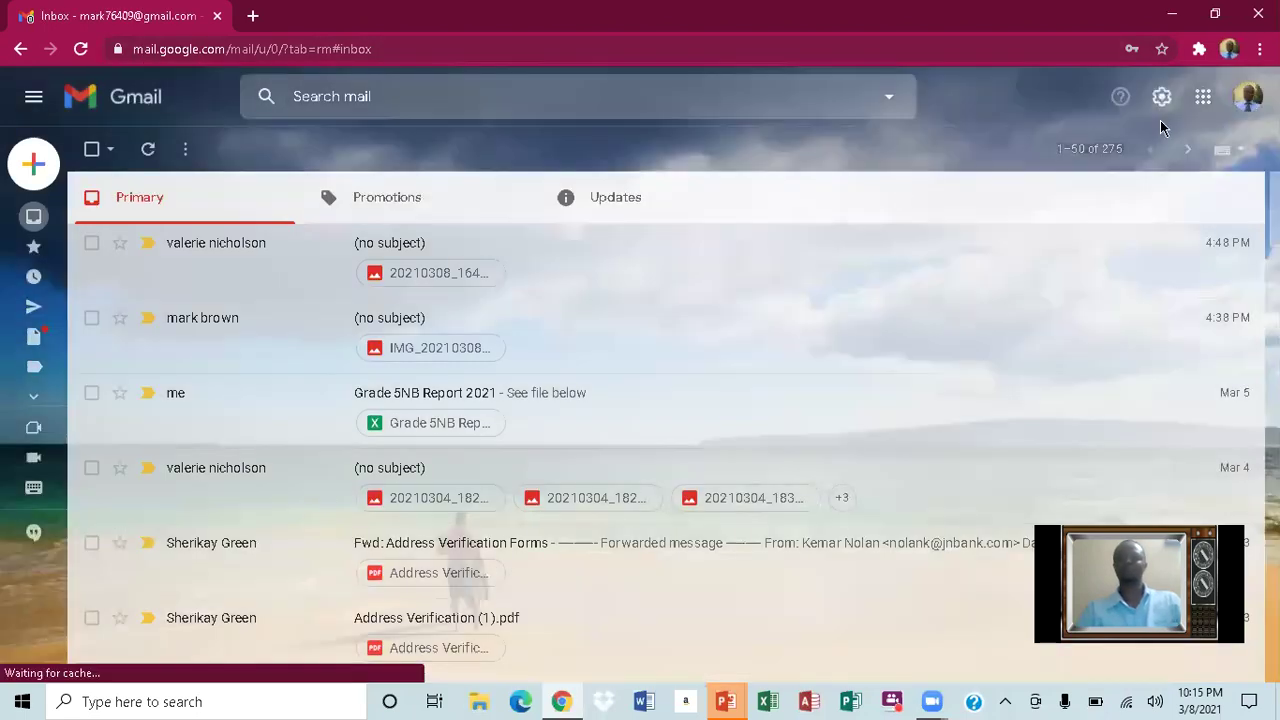
- Launch Google Classroom from the Google apps and open the Black d class
left_click(1202, 98)
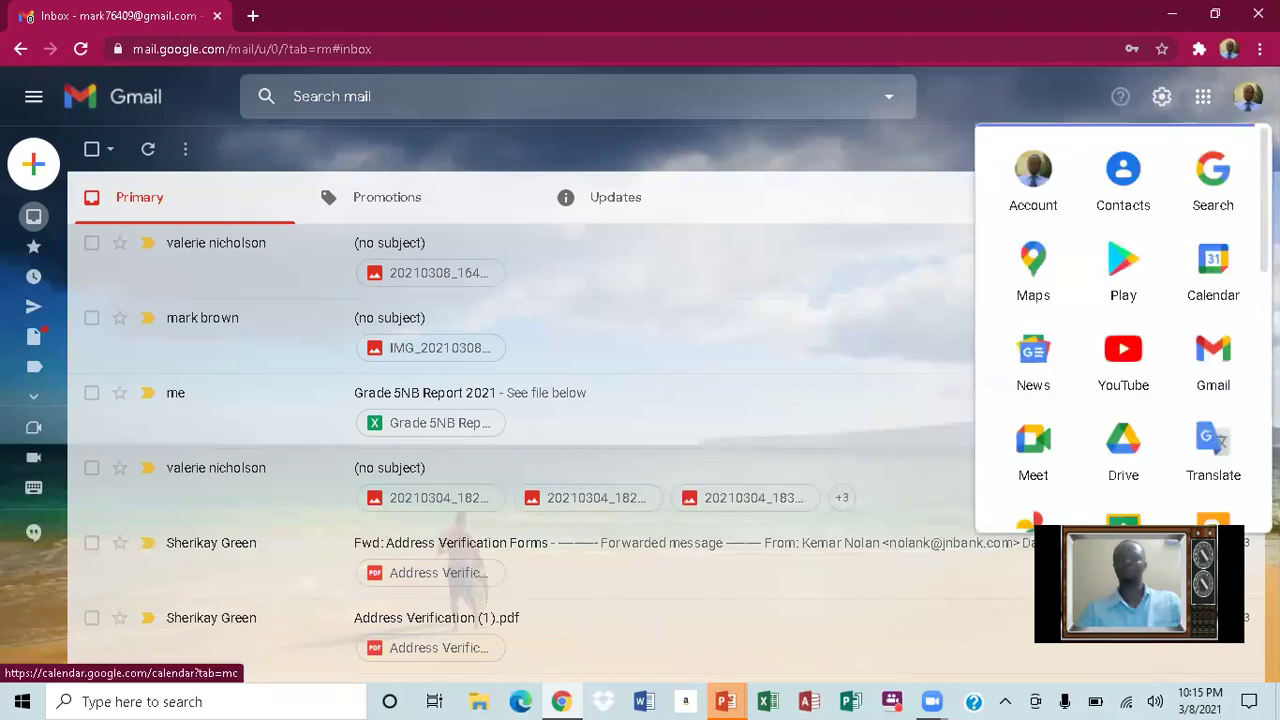
scroll(1123, 325, "down", 2)
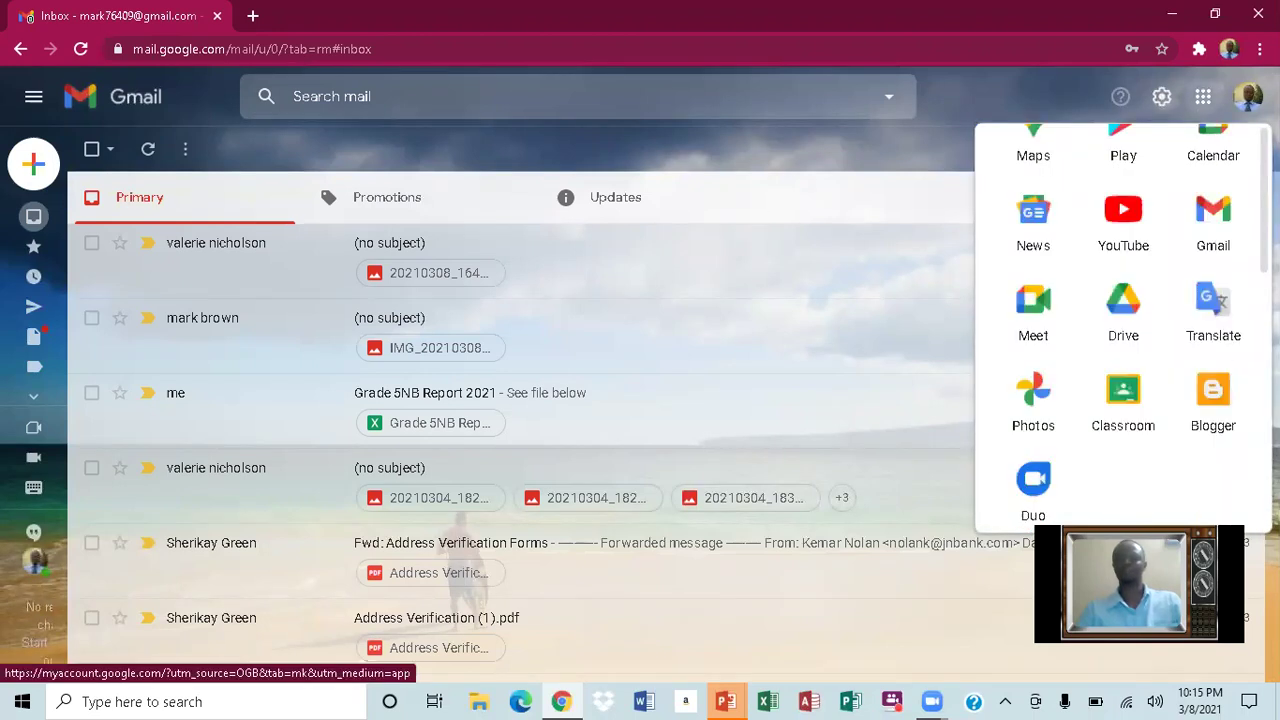
scroll(1135, 237, "down", 3)
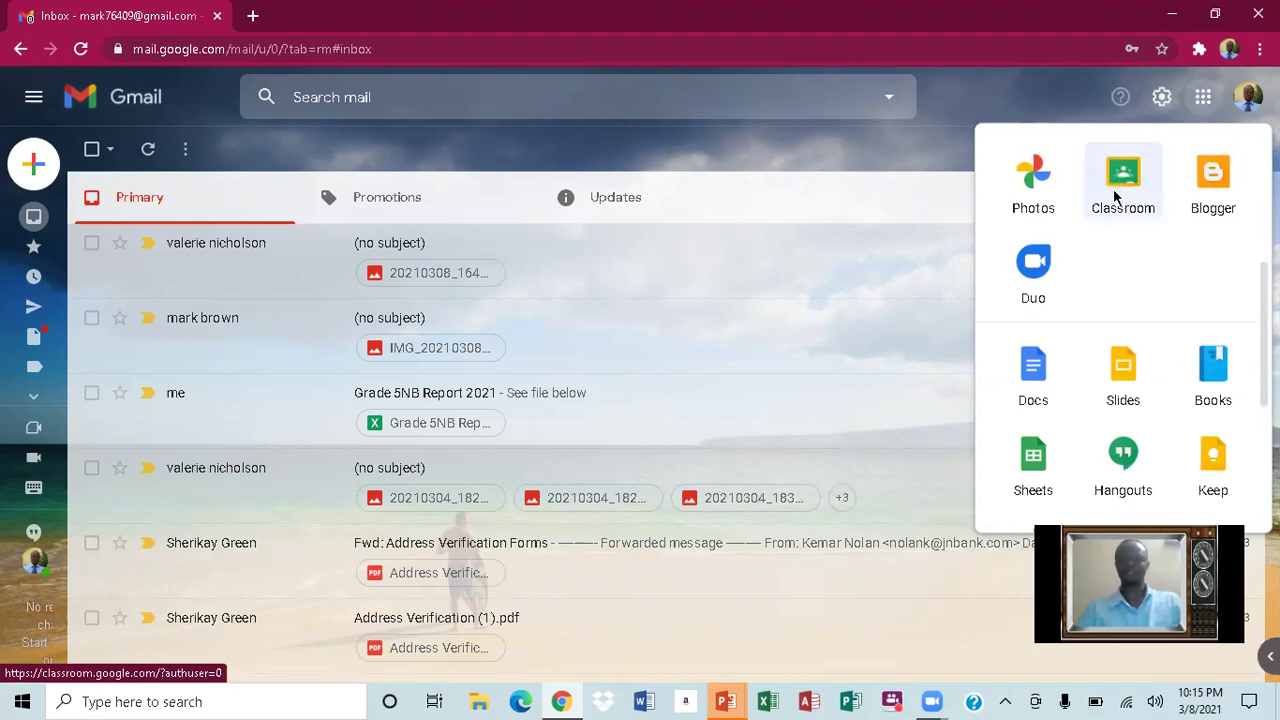
left_click_drag(1120, 385, 1120, 383)
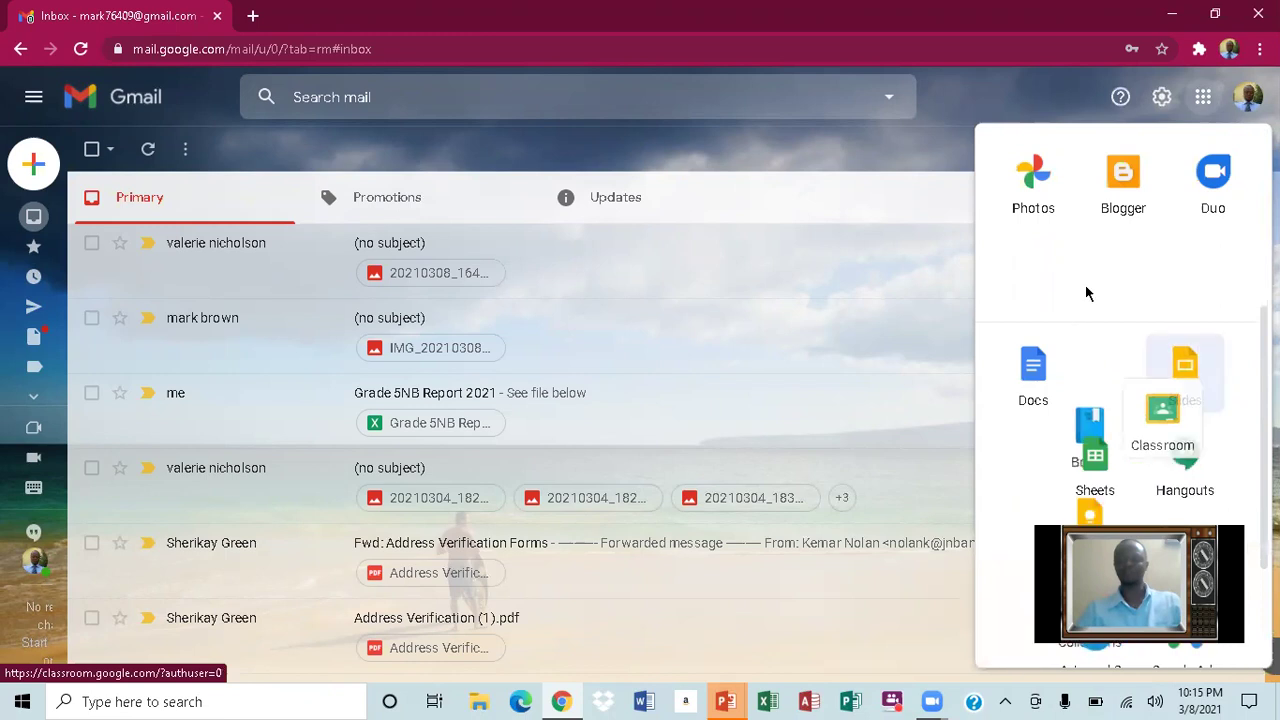
left_click_drag(1065, 258, 1120, 200)
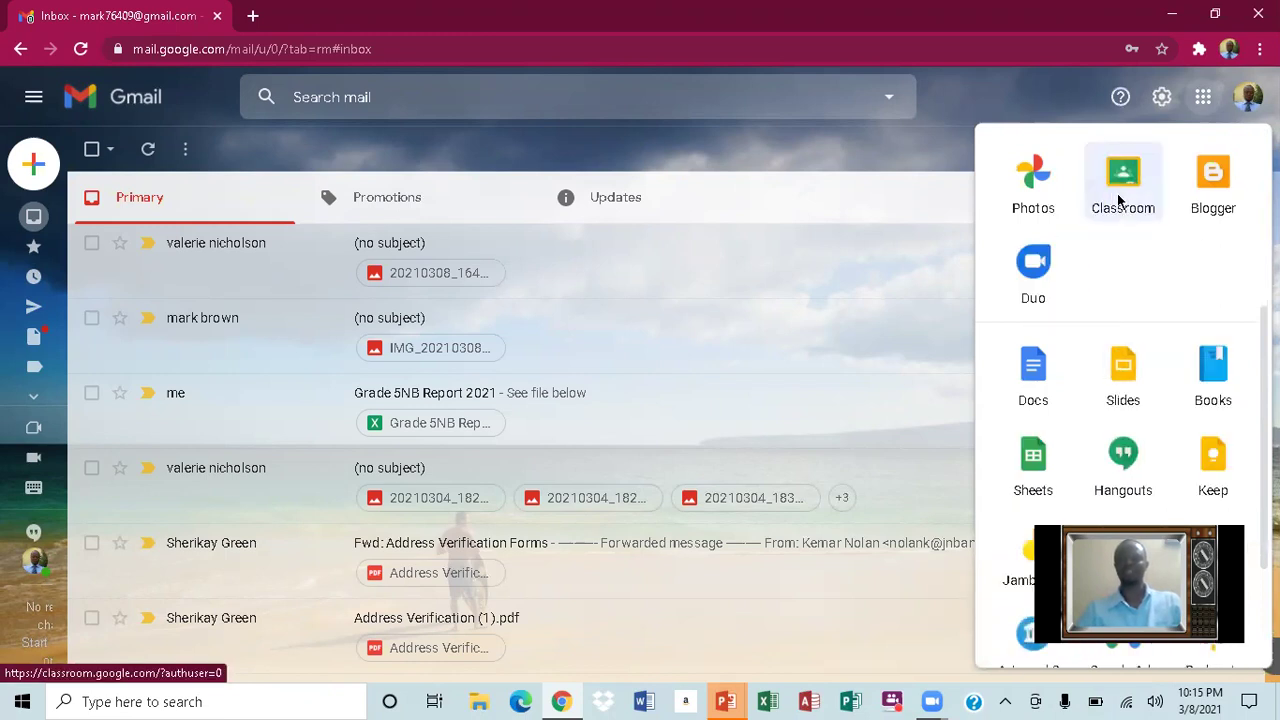
left_click(1119, 200)
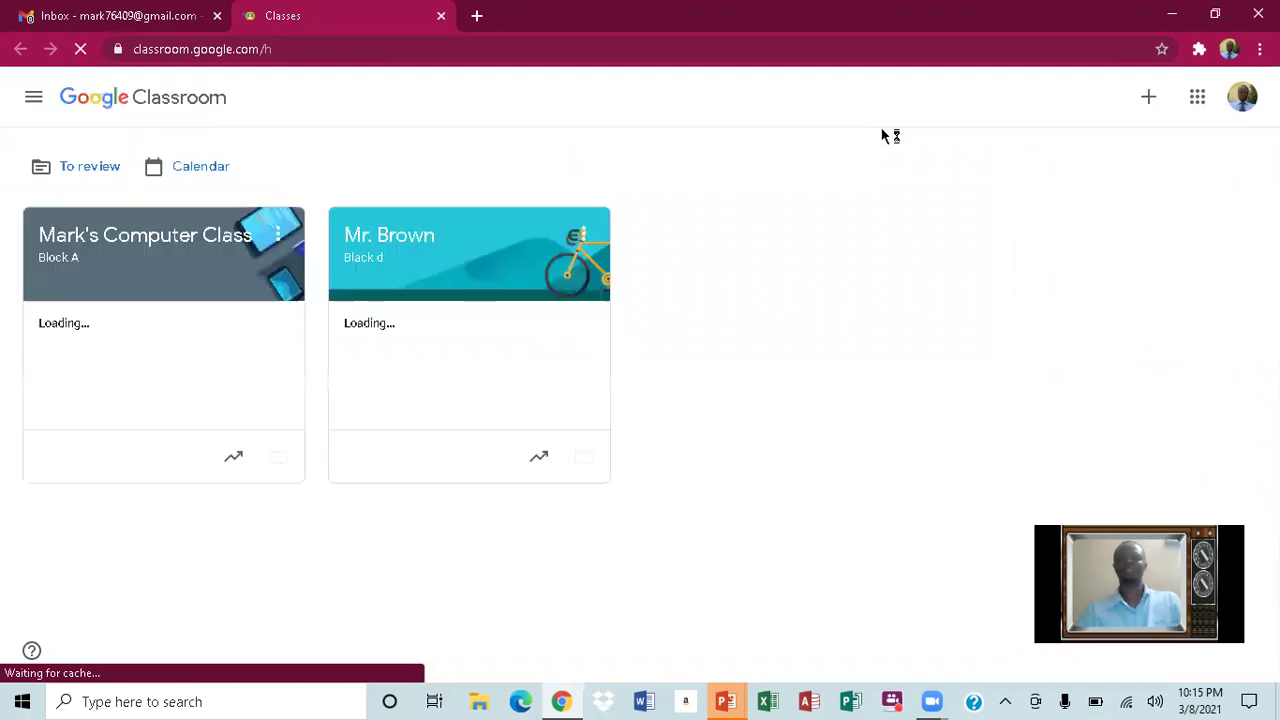
left_click(420, 229)
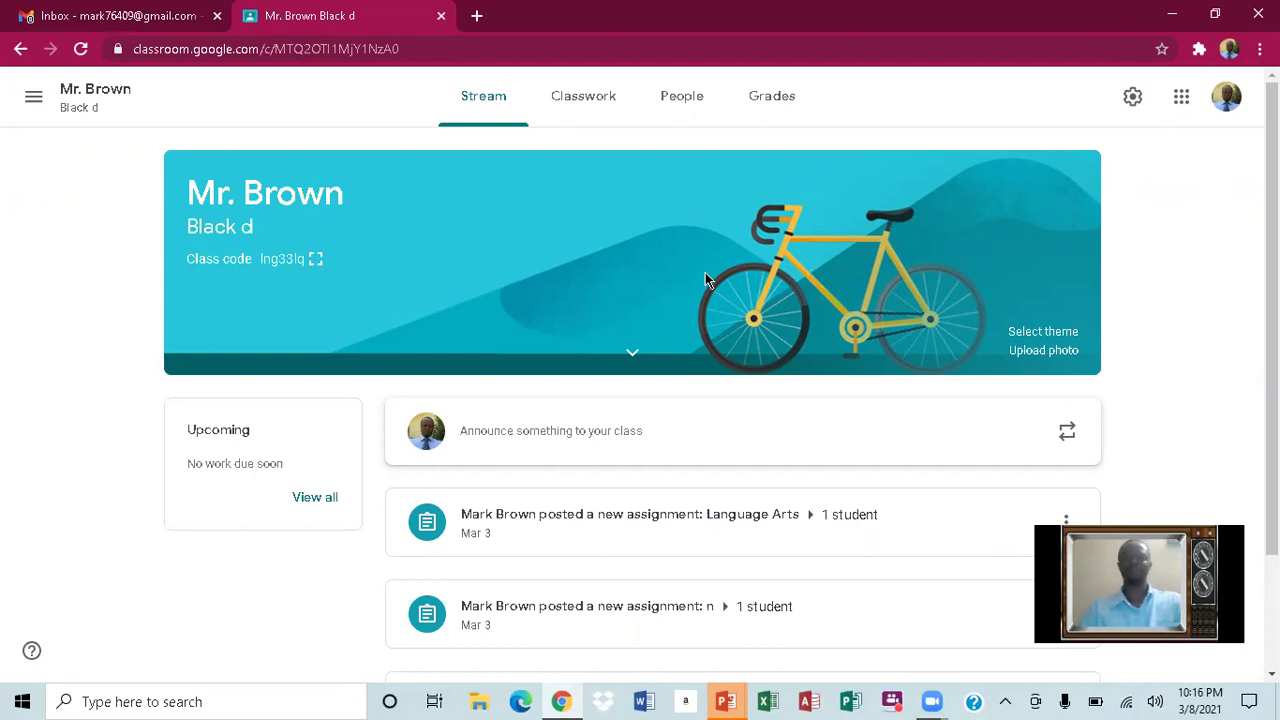
- Review the class's Stream, Classwork, People and Grades pages and its class settings, and return to the Stream
left_click(489, 95)
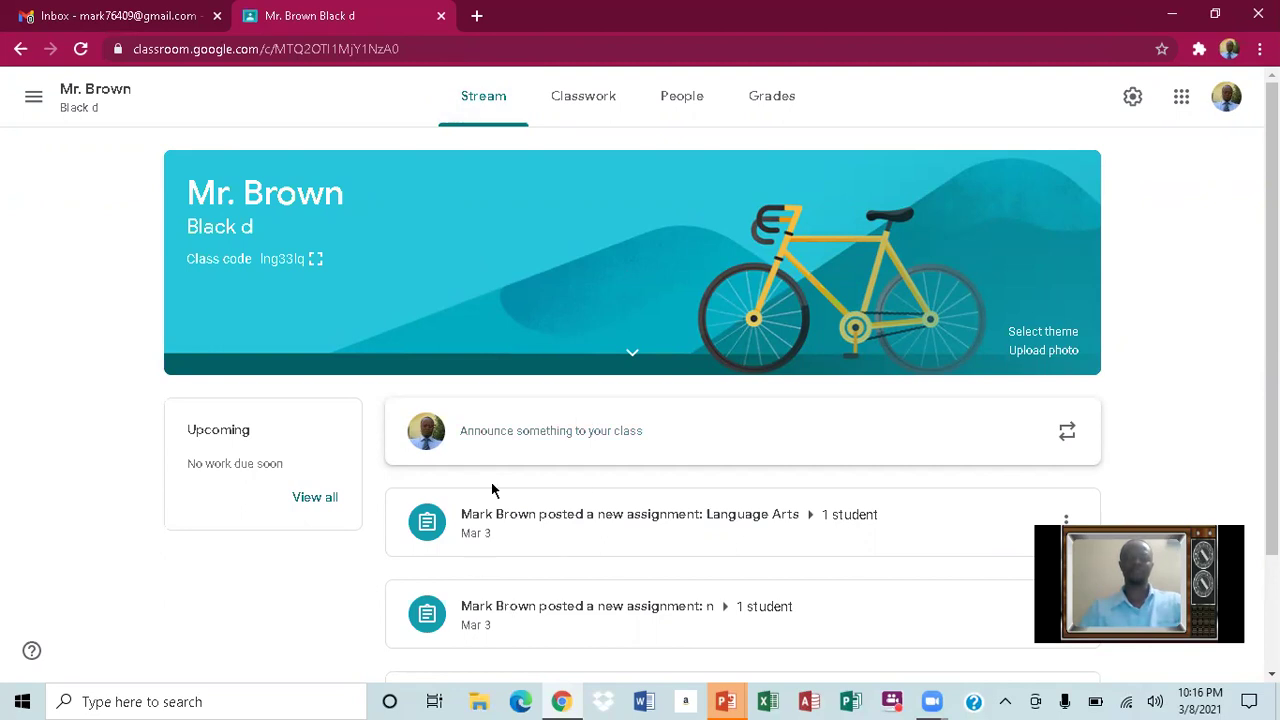
left_click(579, 117)
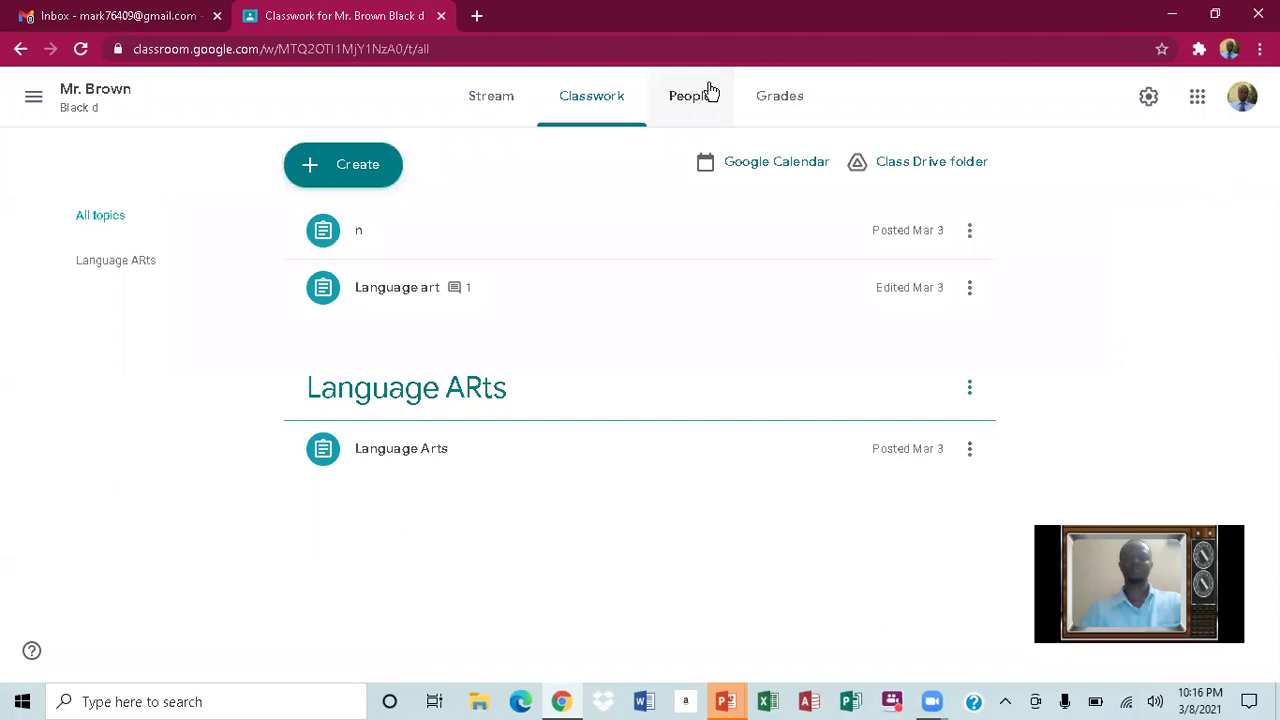
left_click(659, 119)
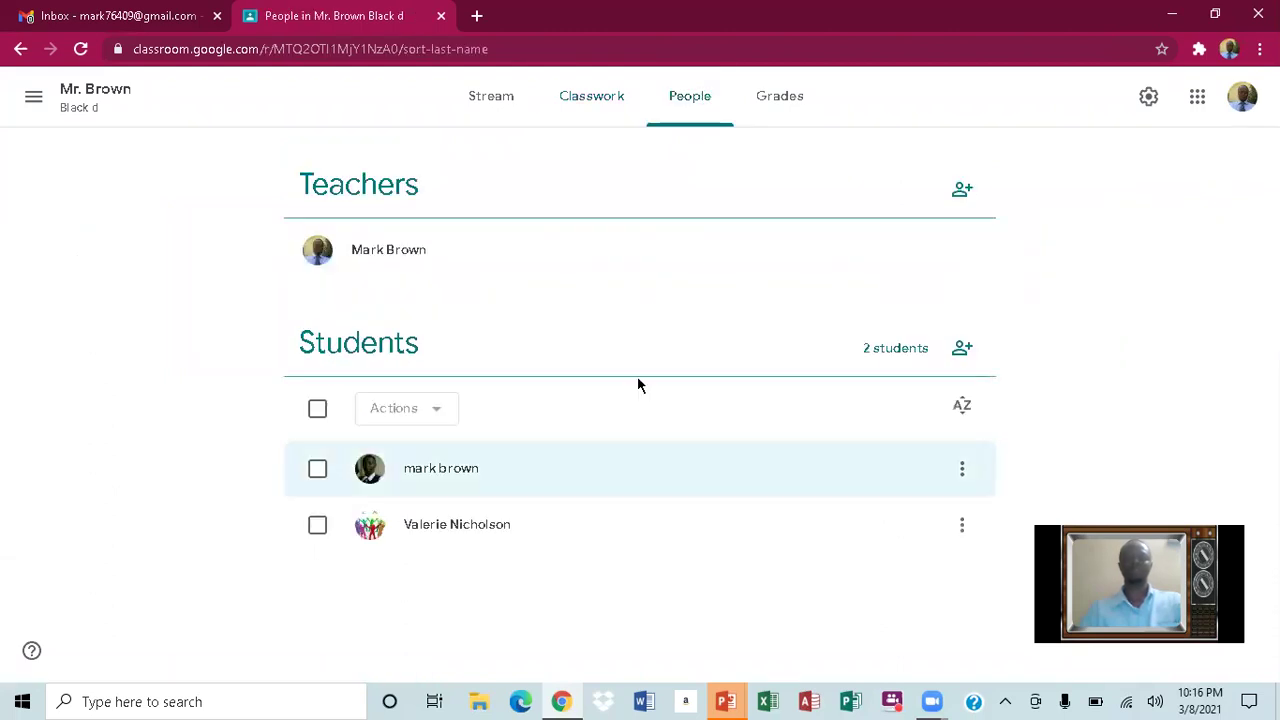
left_click(781, 110)
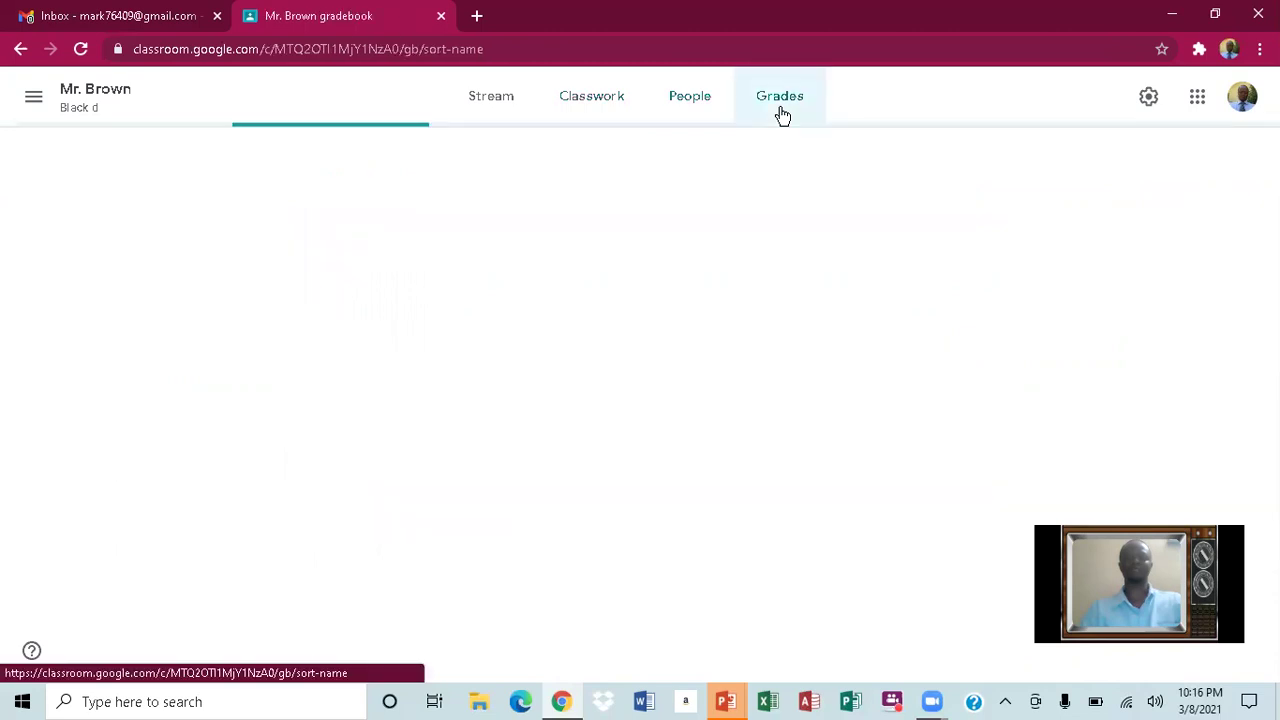
left_click(1146, 98)
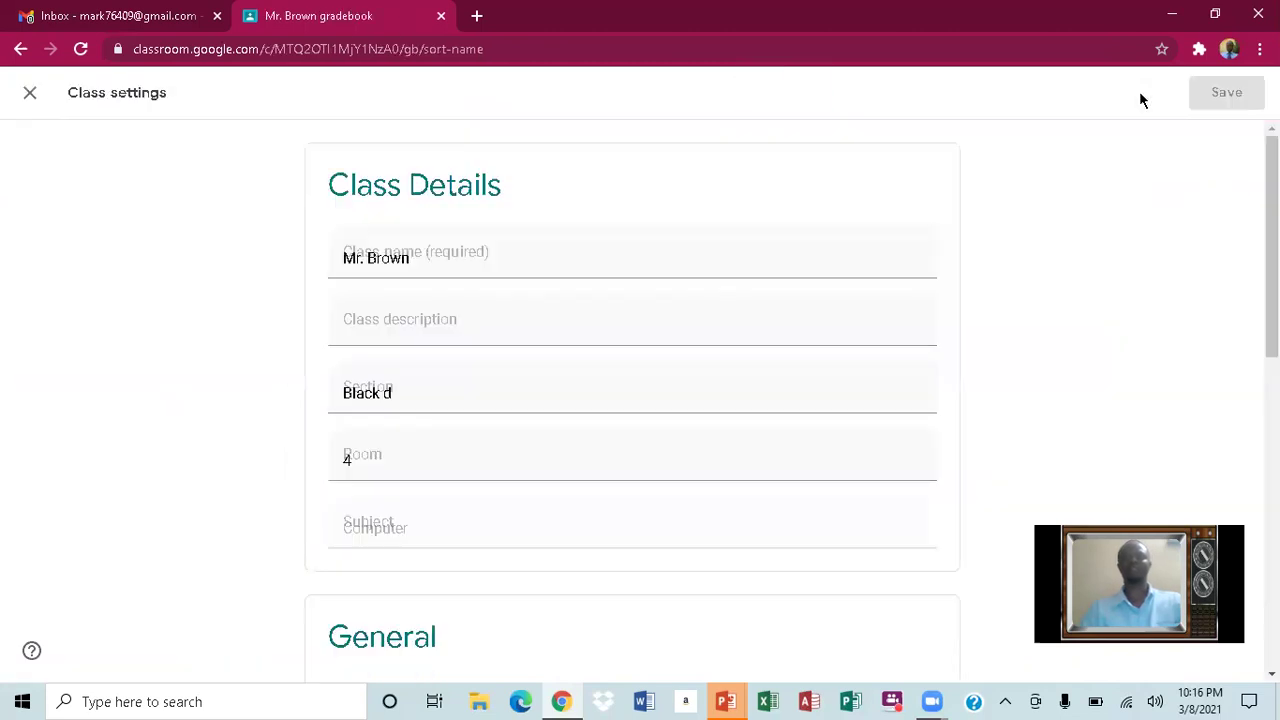
left_click(29, 93)
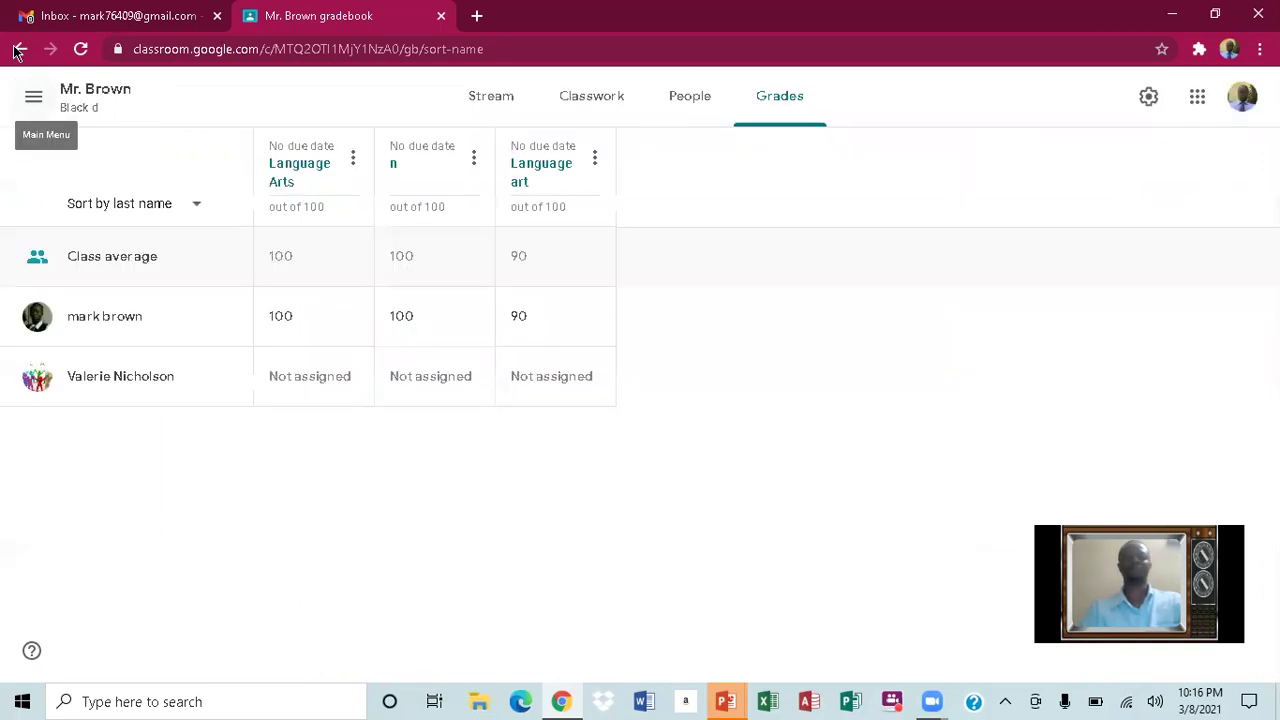
left_click(18, 49)
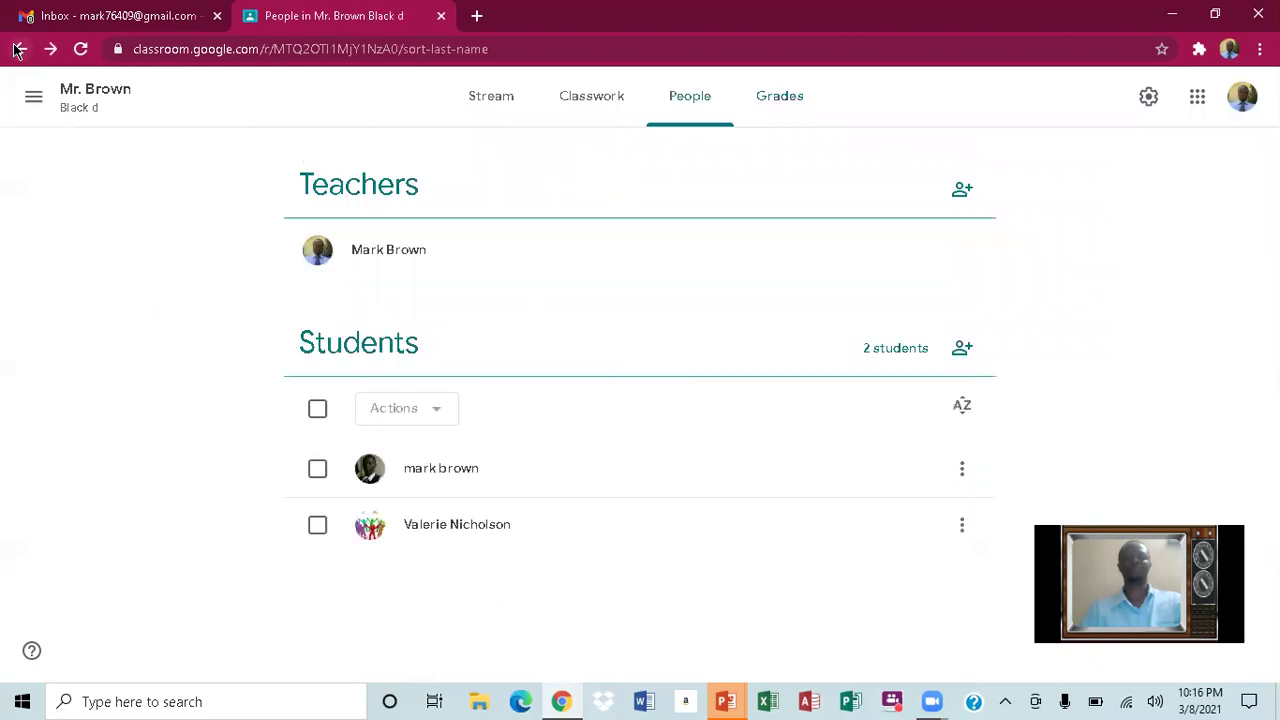
left_click(487, 95)
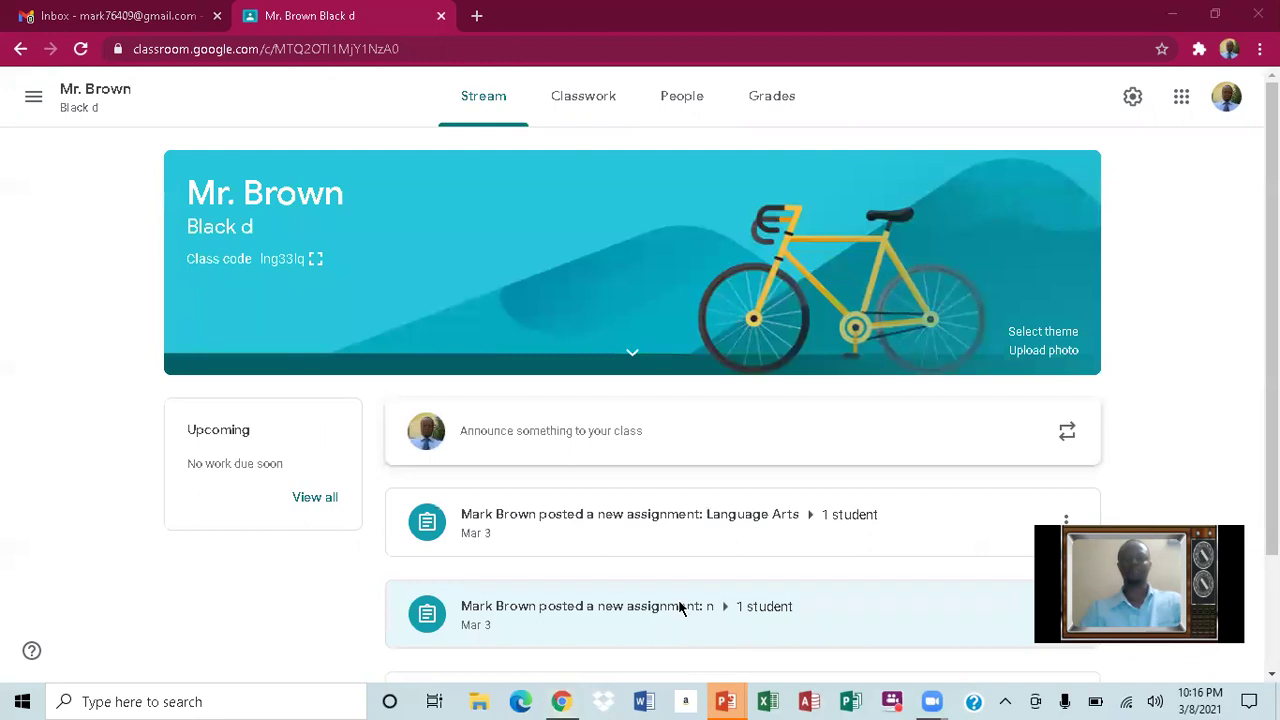
- Check the topic outline in PowerPoint and open Google Calendar from the Black d class's Classwork page in Chrome
left_click(726, 701)
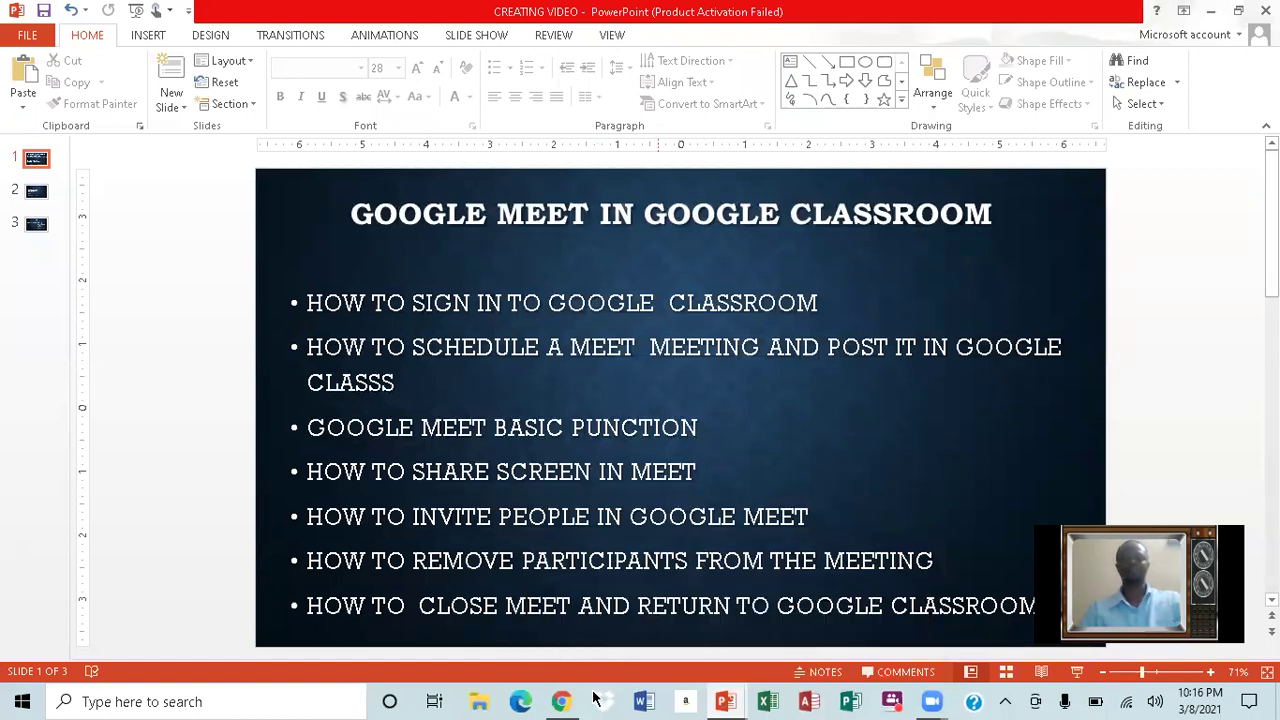
left_click(561, 701)
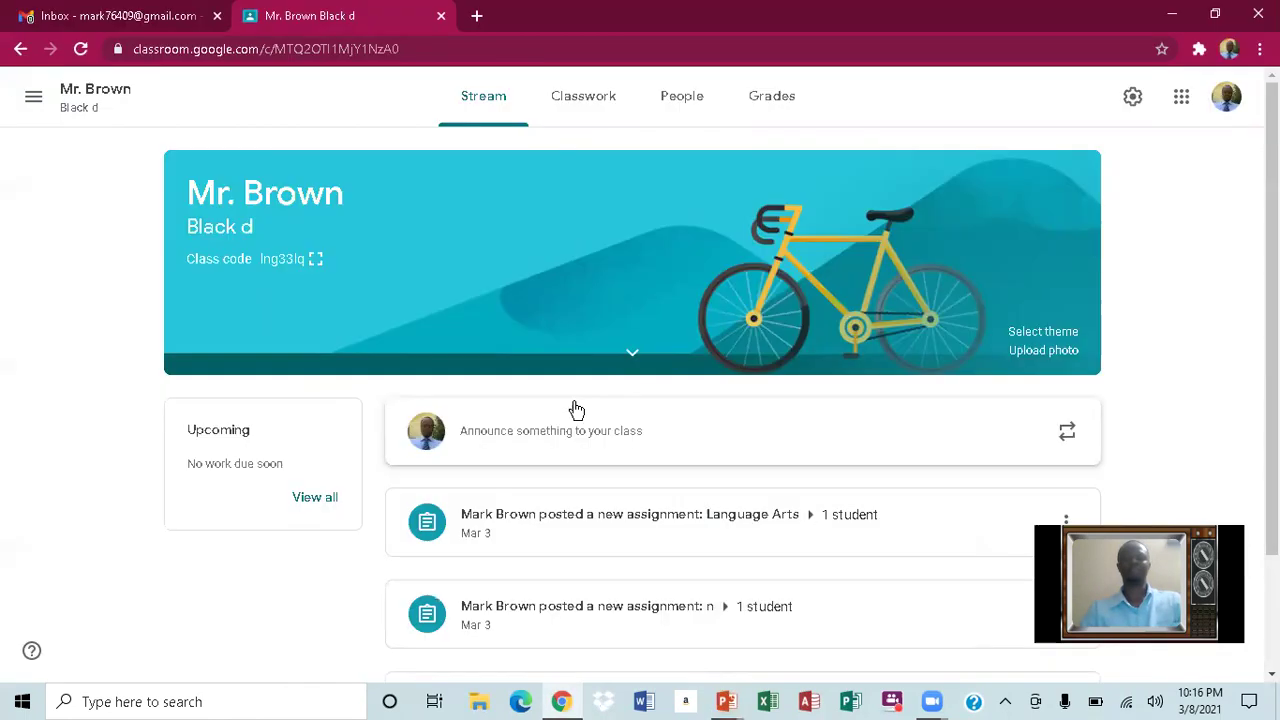
left_click(583, 100)
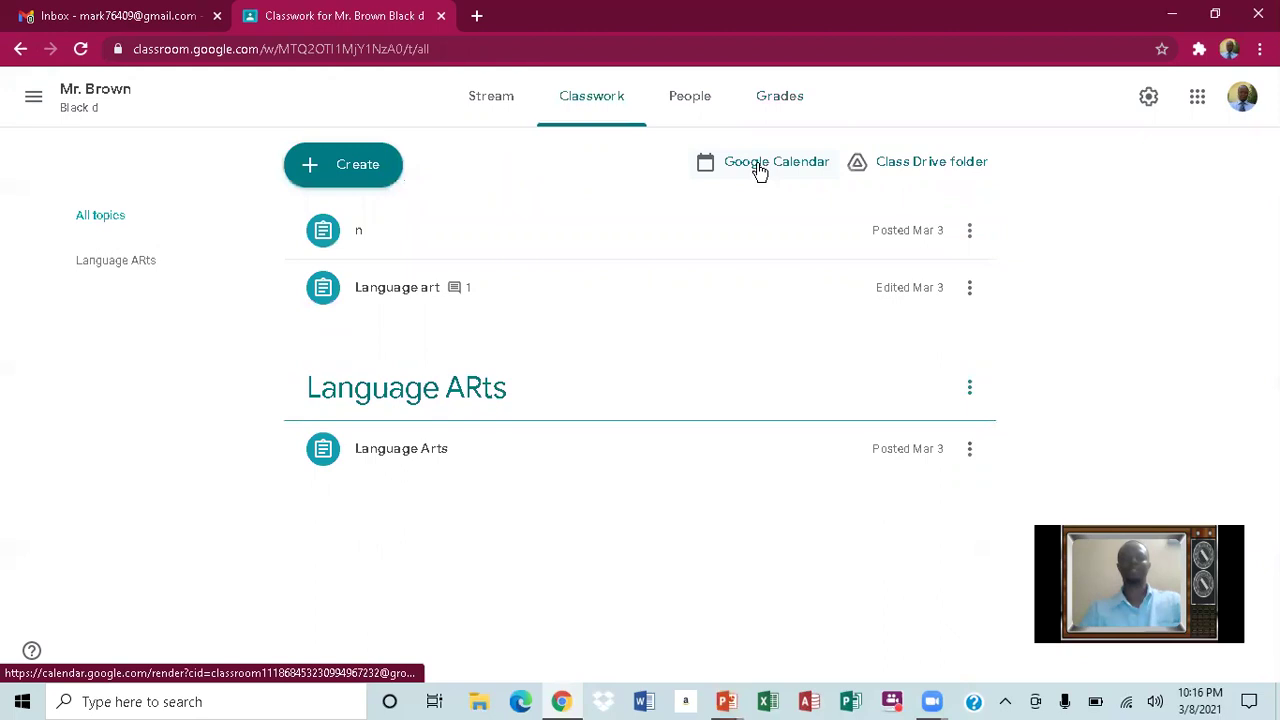
left_click(760, 172)
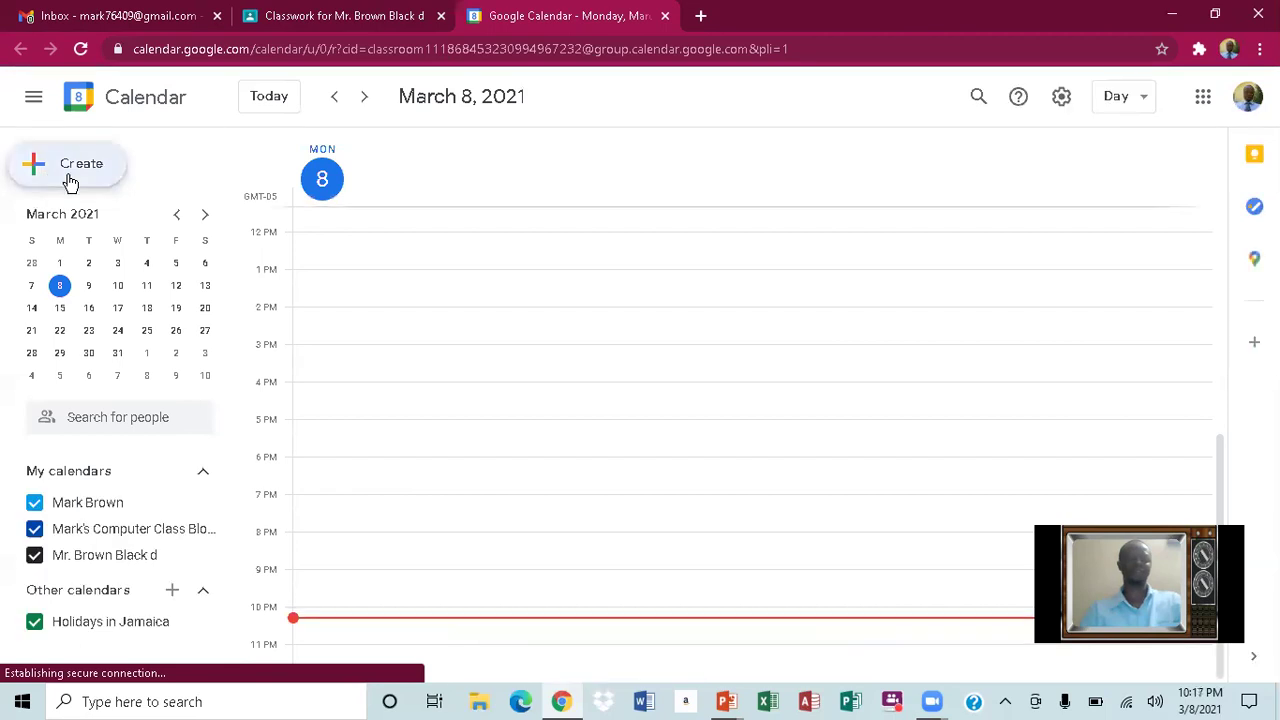
- Create a new calendar event on March 8 with the title "Home wore"
left_click(94, 172)
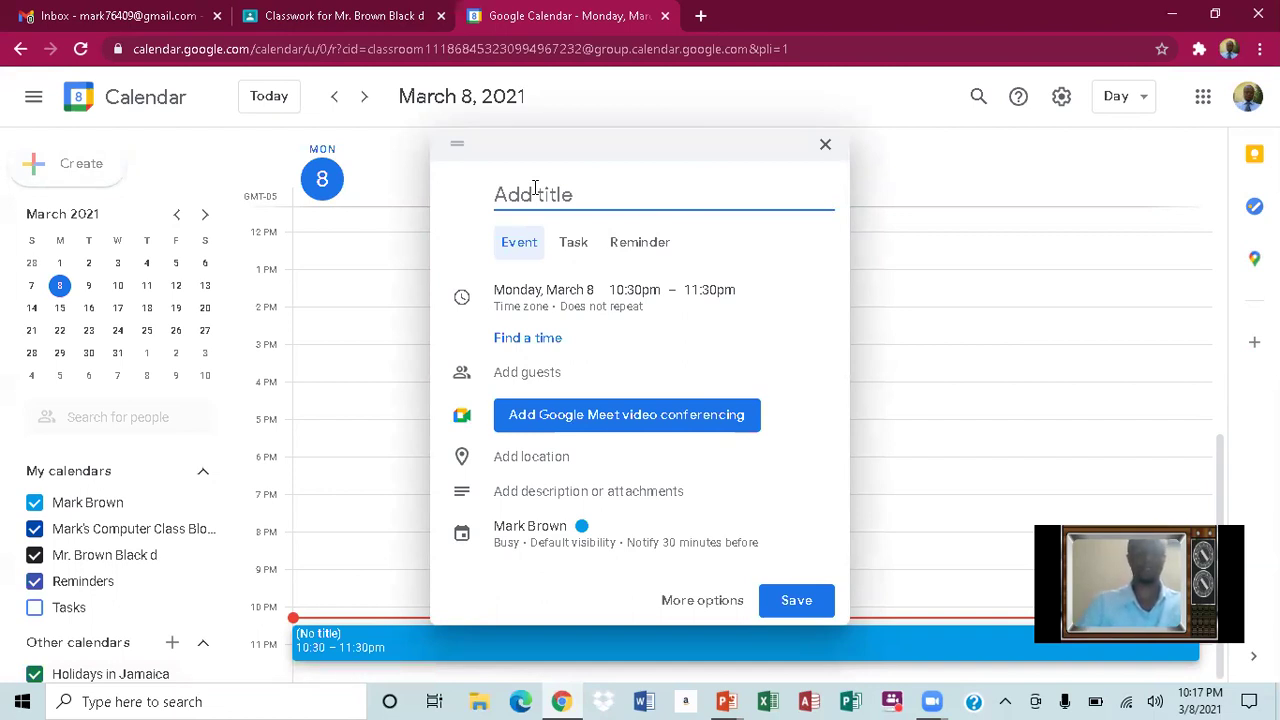
type("H")
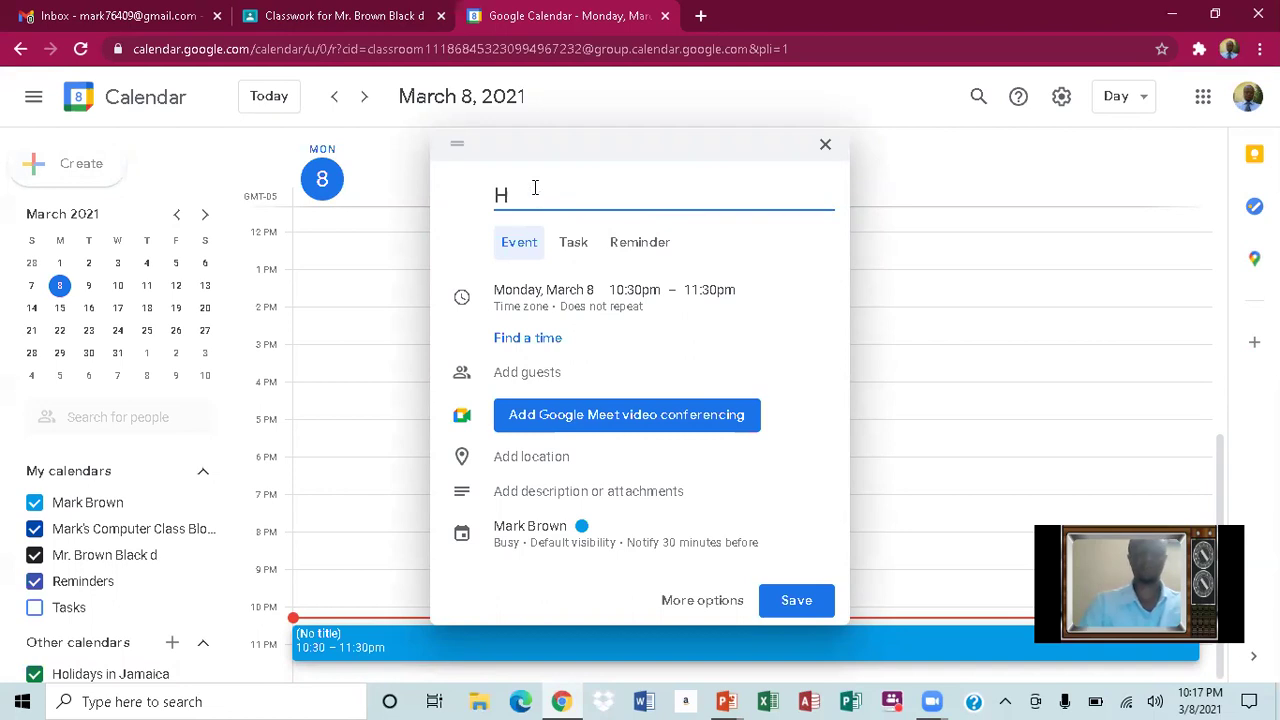
type("ome w")
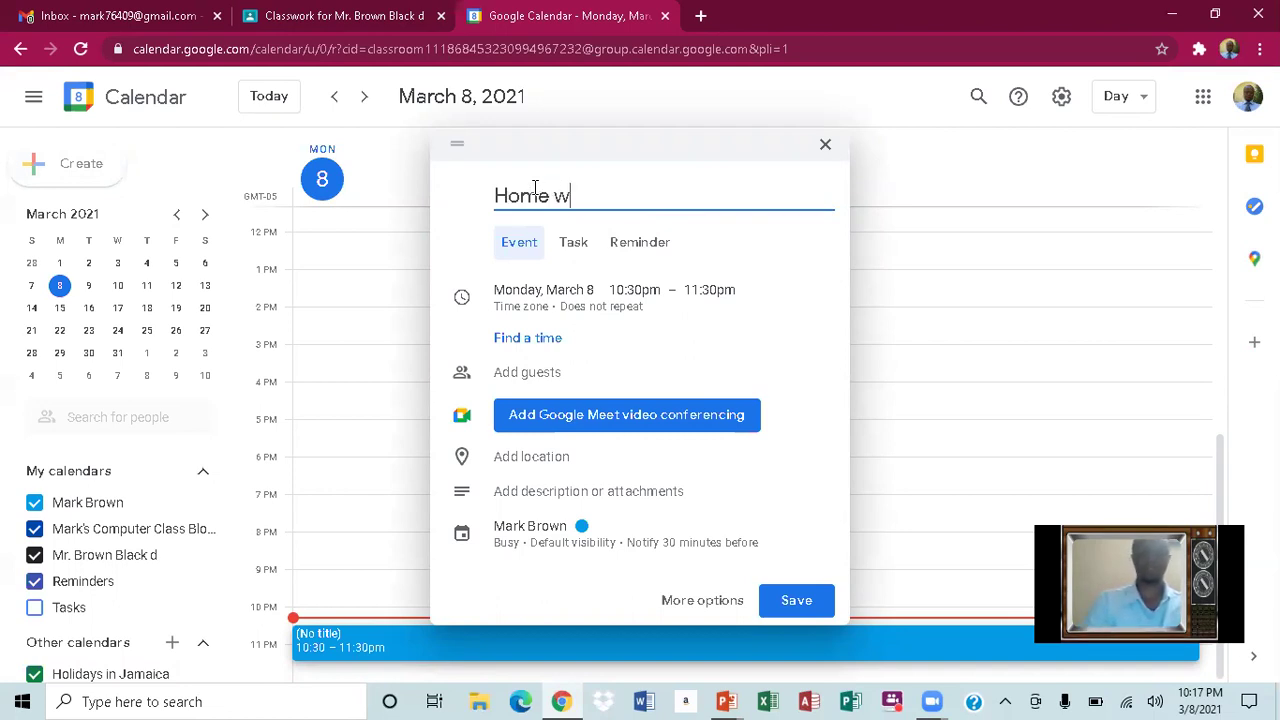
type("ore")
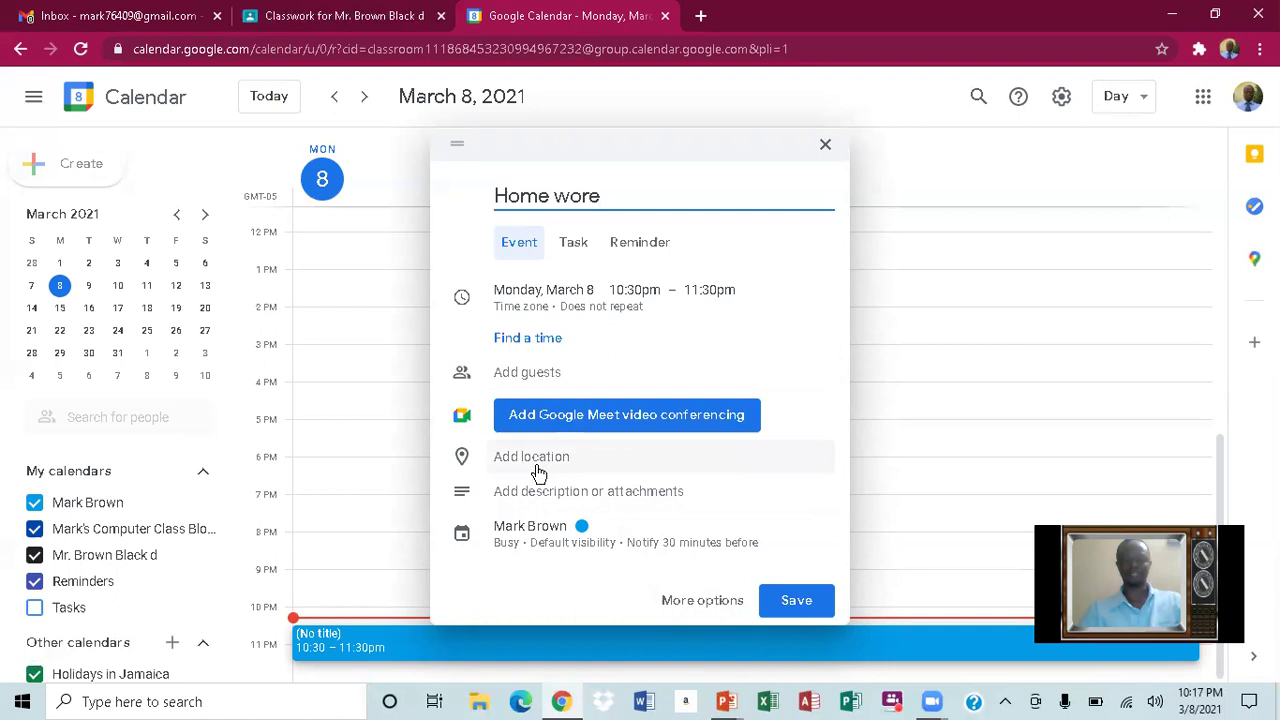
- Open the event's full details, view the repeat choices, and add Google Meet video conferencing
left_click(706, 600)
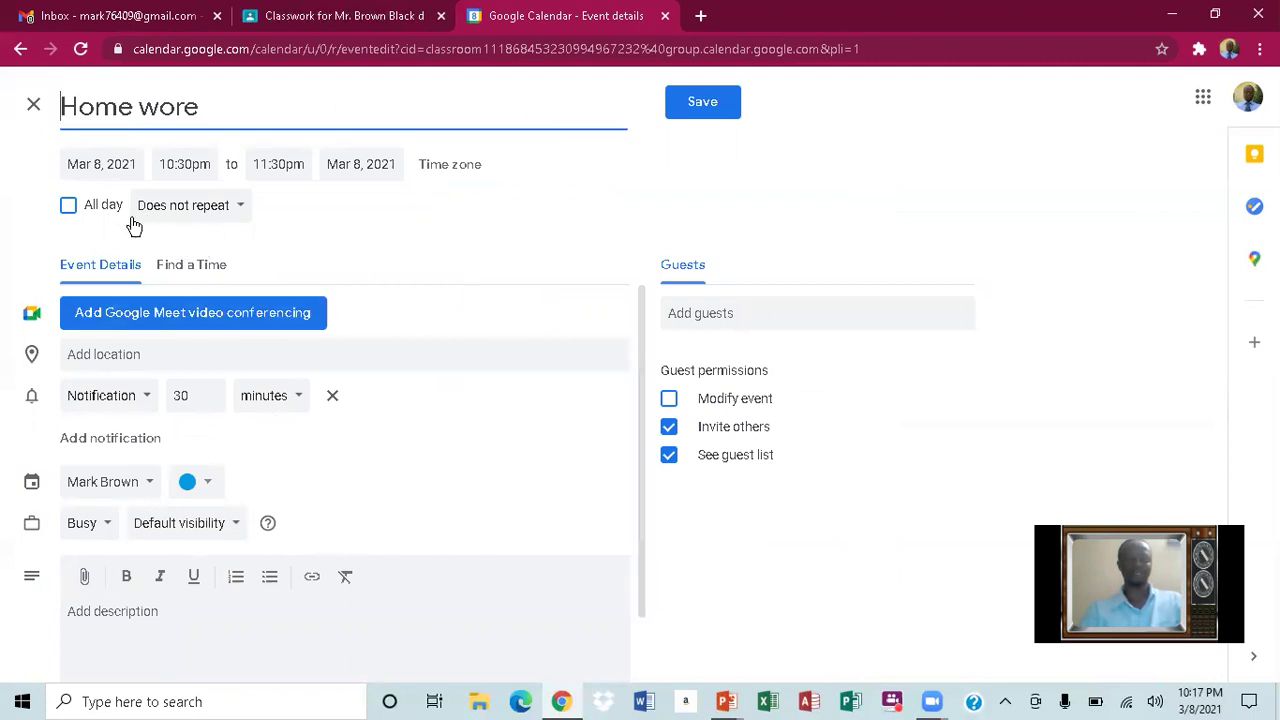
left_click(240, 207)
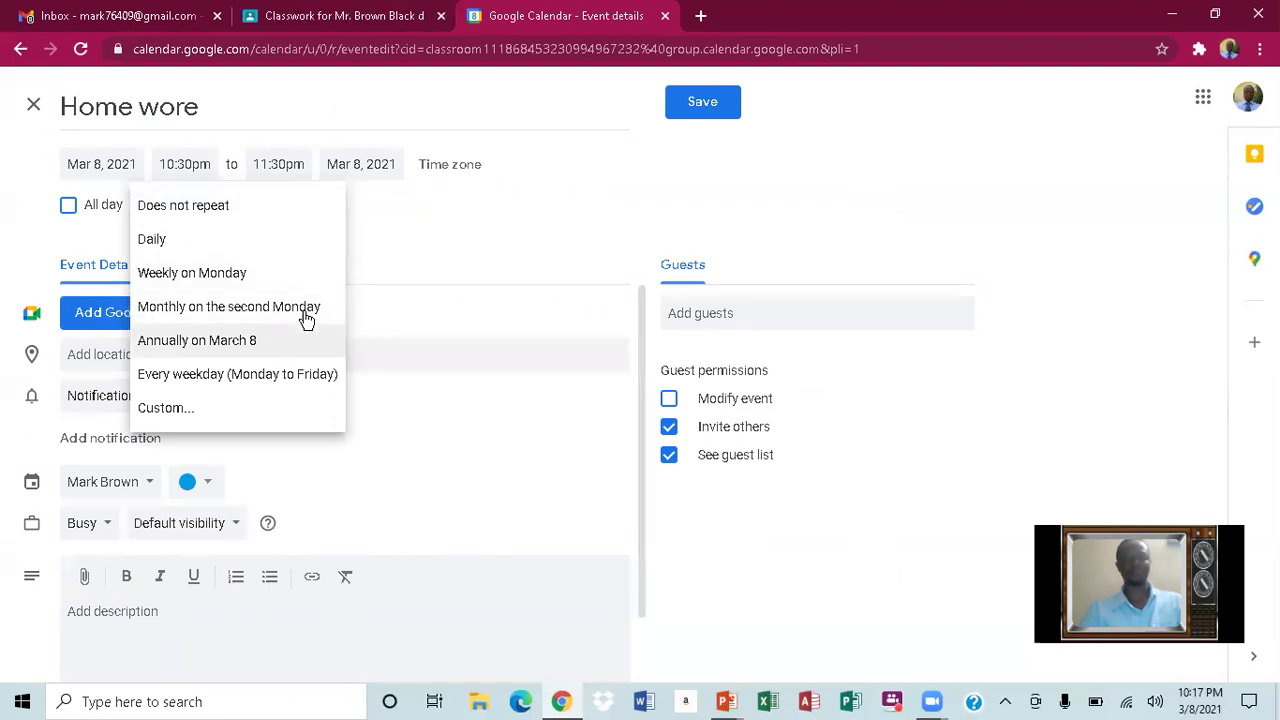
left_click(401, 241)
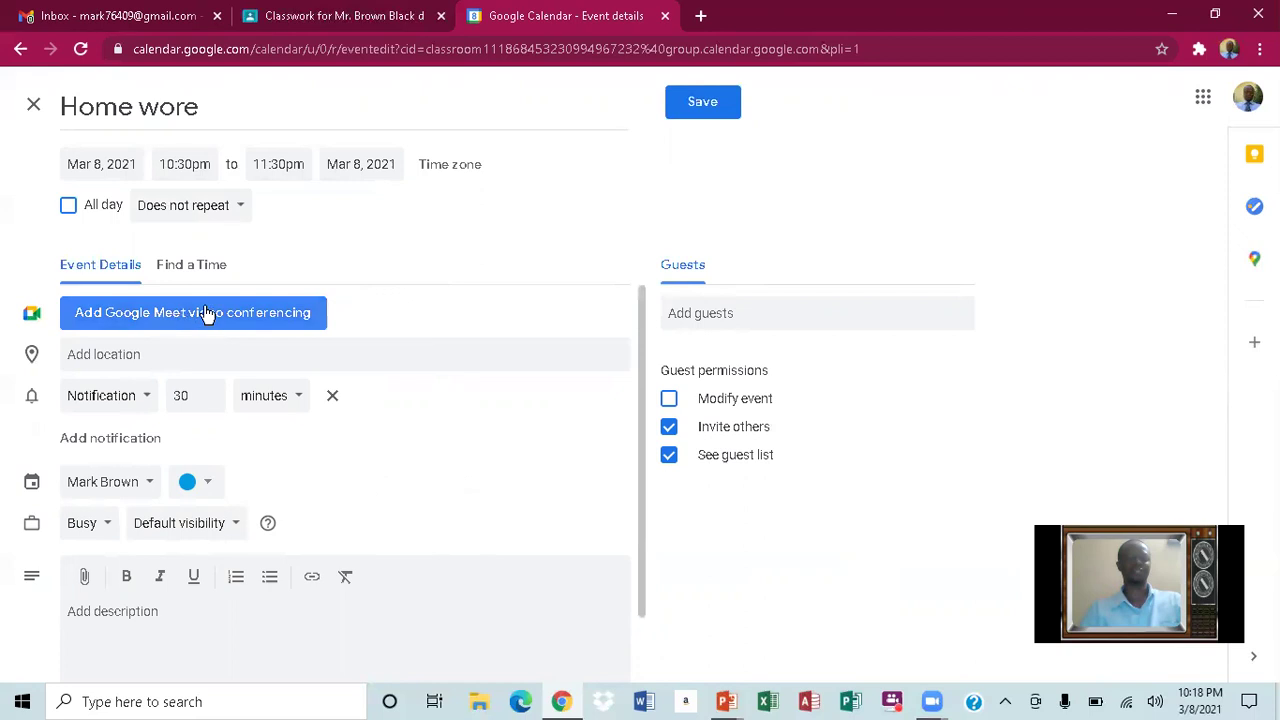
left_click(263, 318)
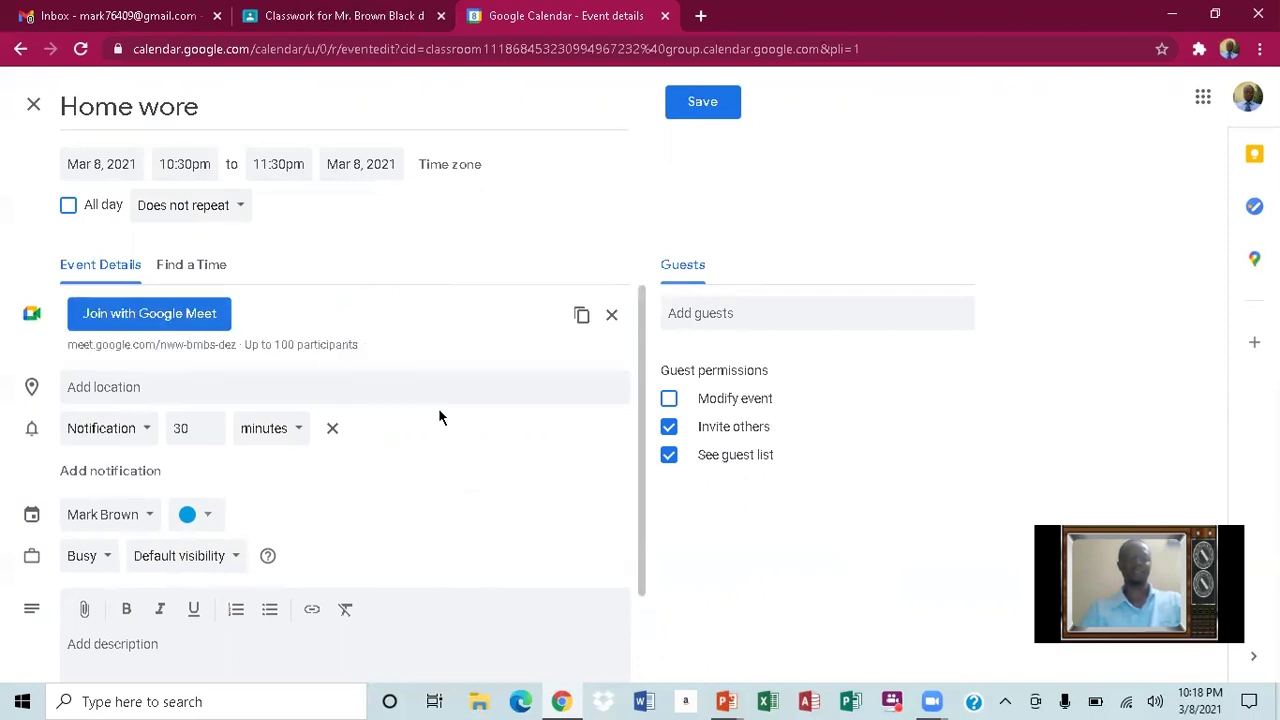
- Copy the event's Google Meet link, save the event, and close Google Calendar to return to the class's Classwork page
left_click(583, 318)
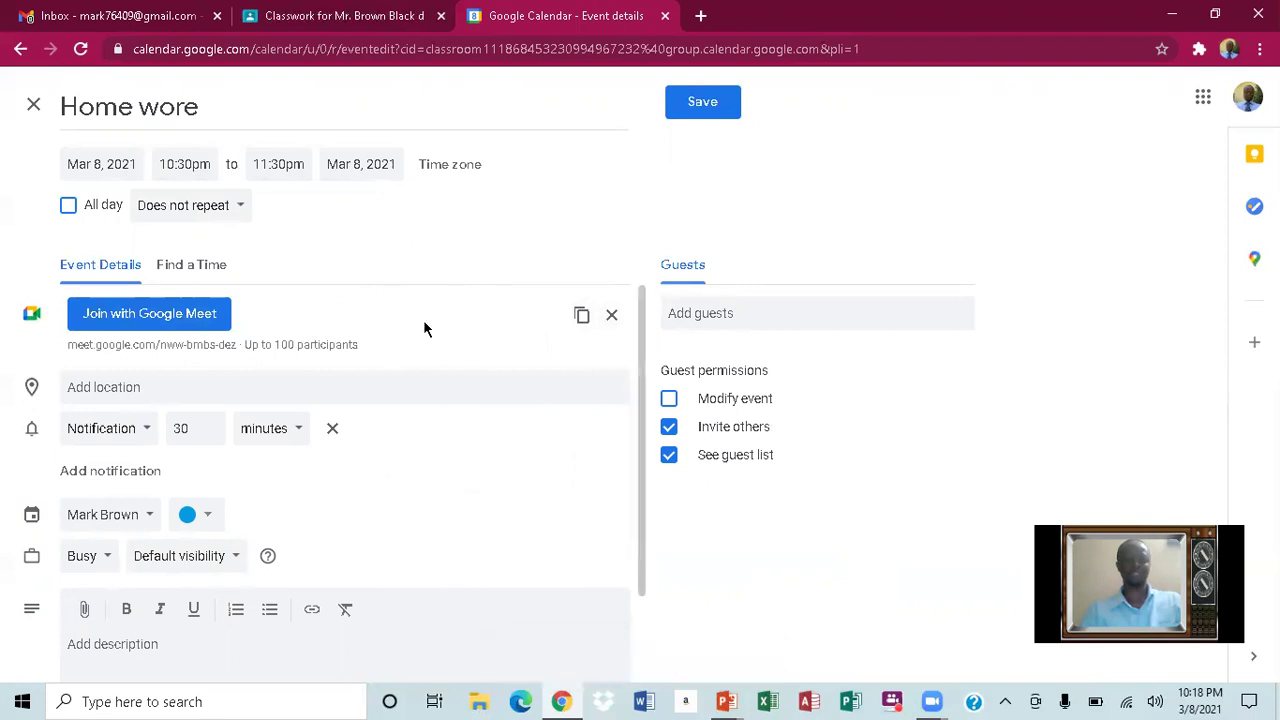
left_click(703, 102)
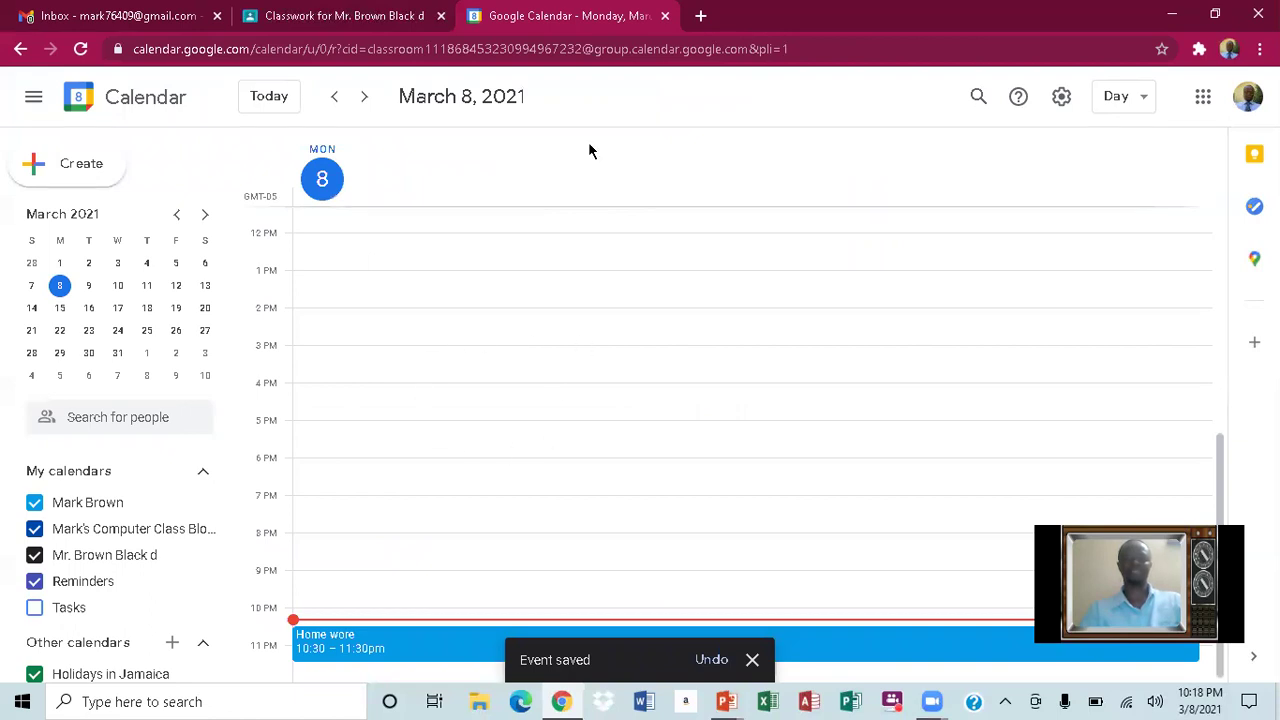
left_click(665, 17)
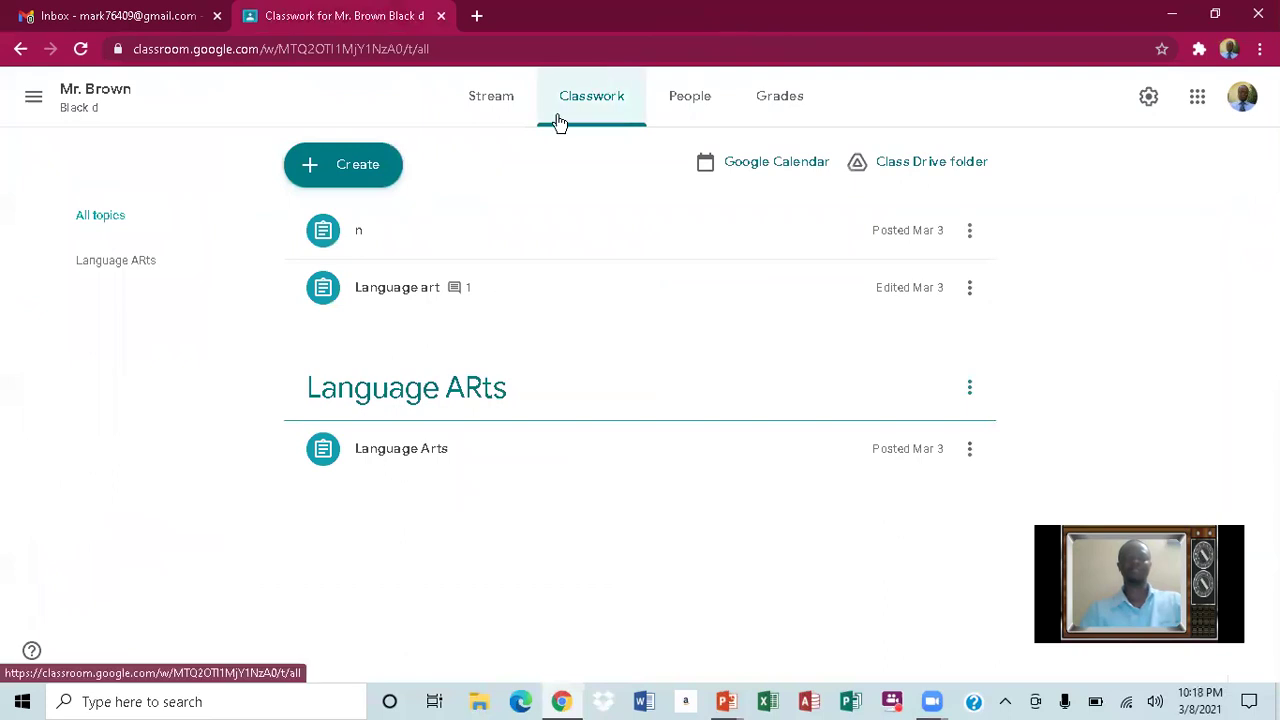
- Create a new Material post in Classwork and attach the copied Google Meet link to it
left_click(353, 172)
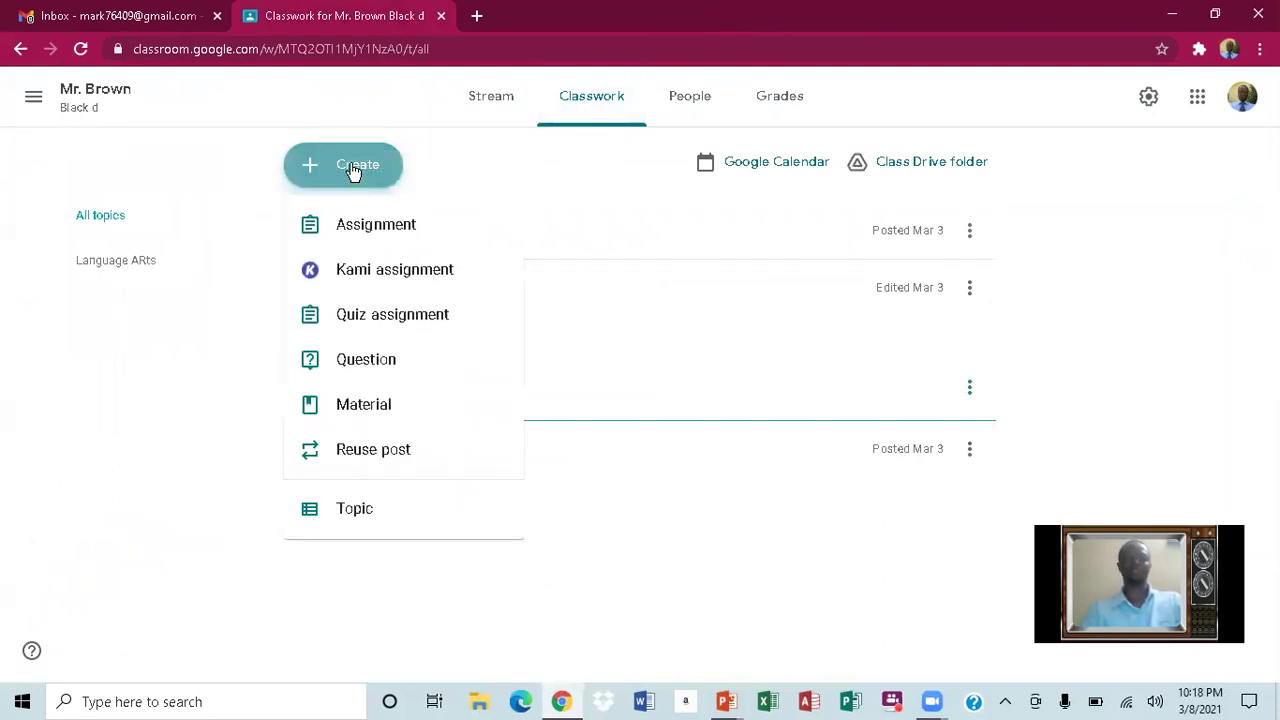
left_click(358, 406)
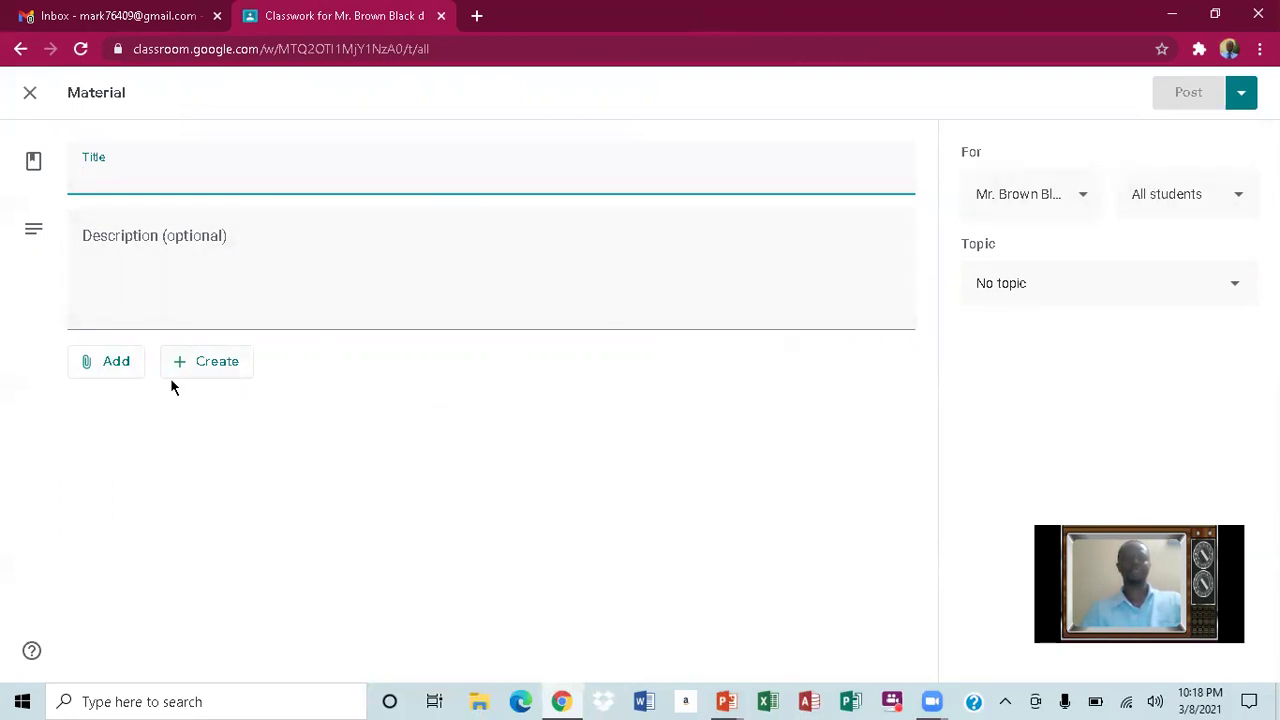
left_click(113, 366)
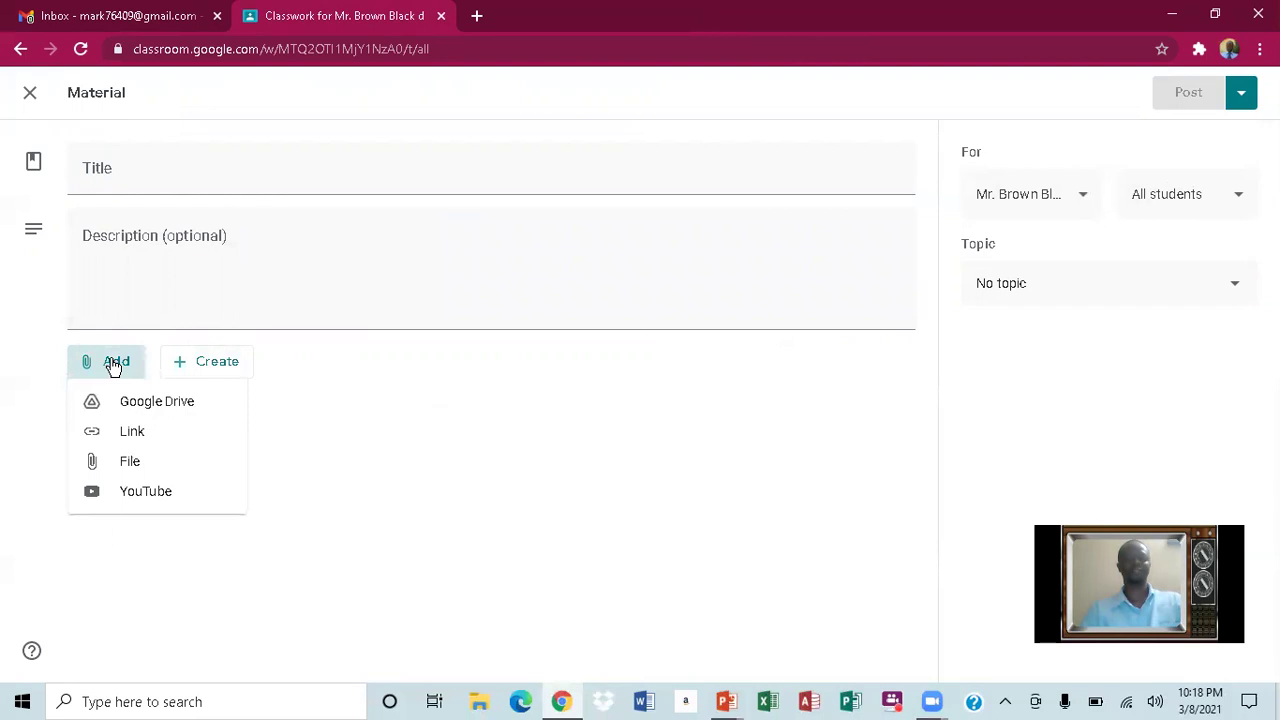
left_click(135, 432)
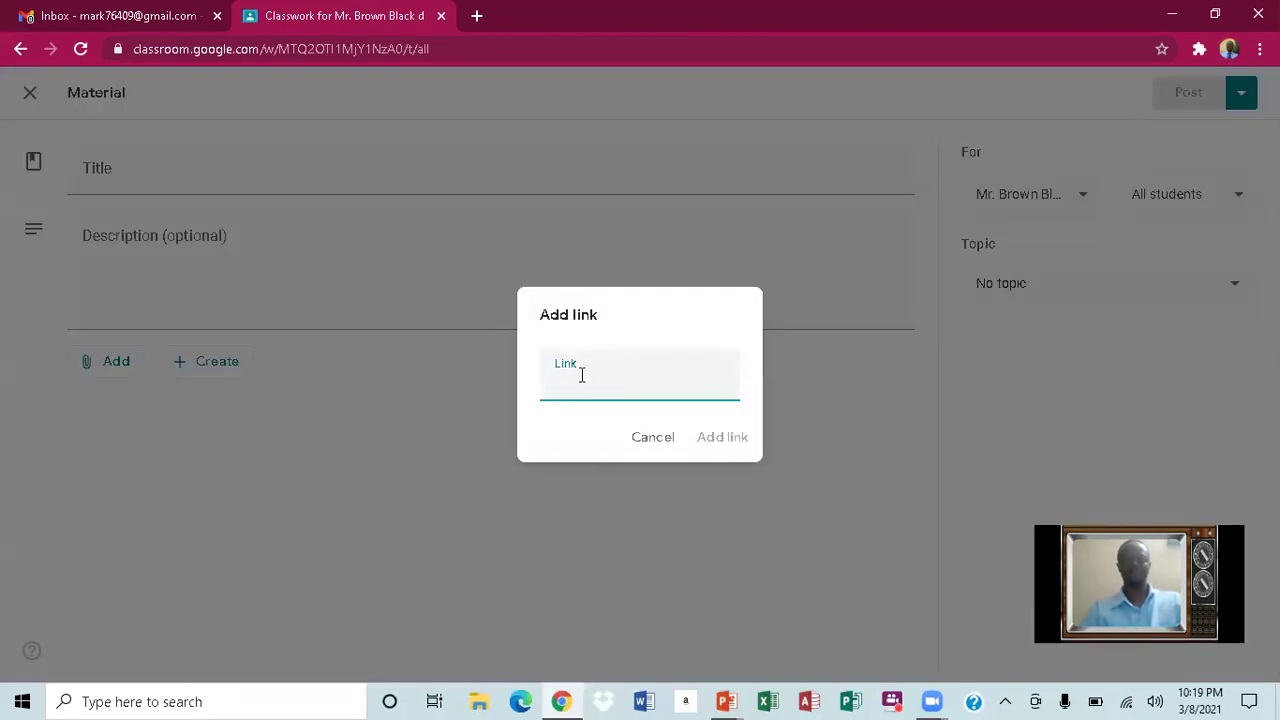
right_click(582, 380)
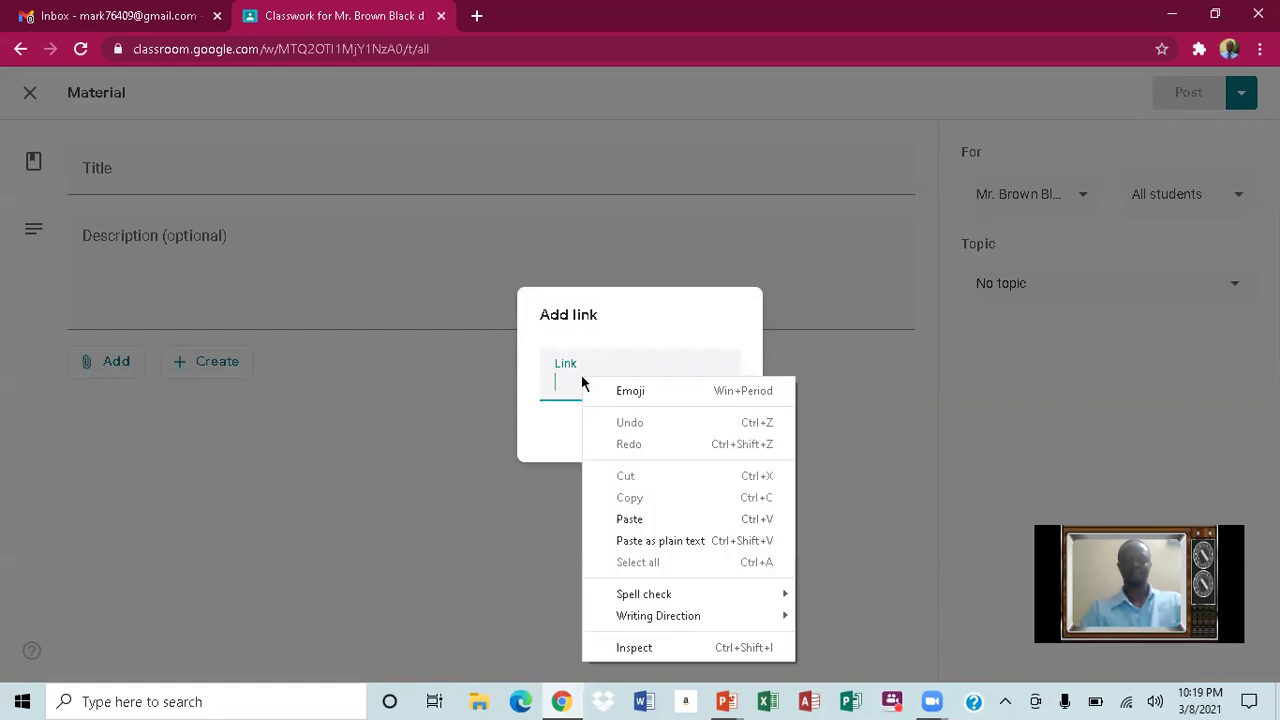
left_click(625, 519)
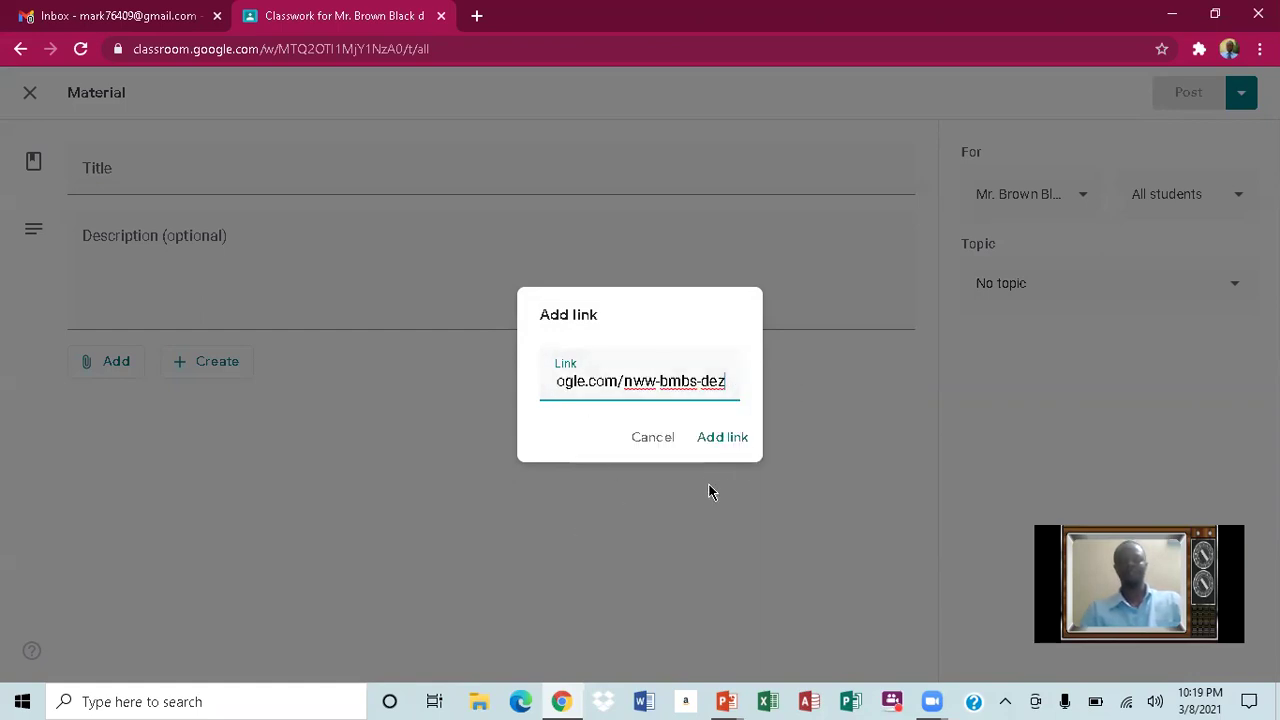
left_click(713, 446)
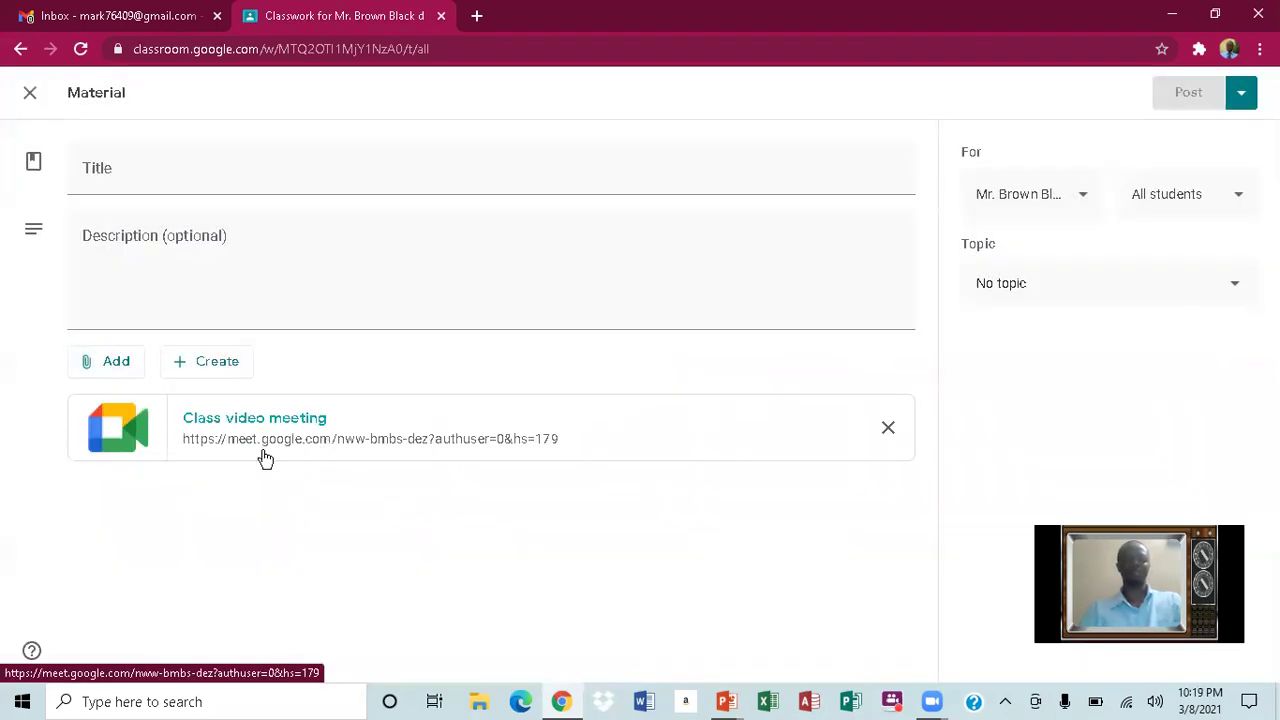
- Title the material "HOME WORK"
left_click(130, 176)
type("HOME")
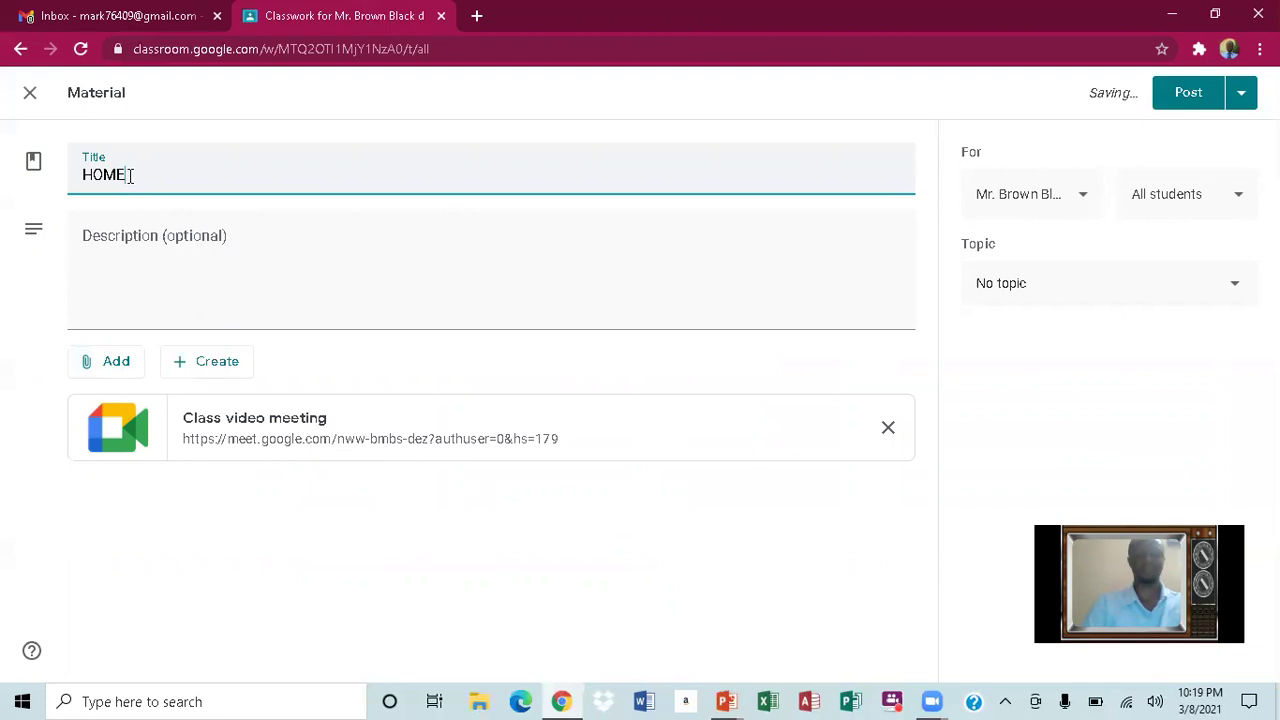
type(" WORK")
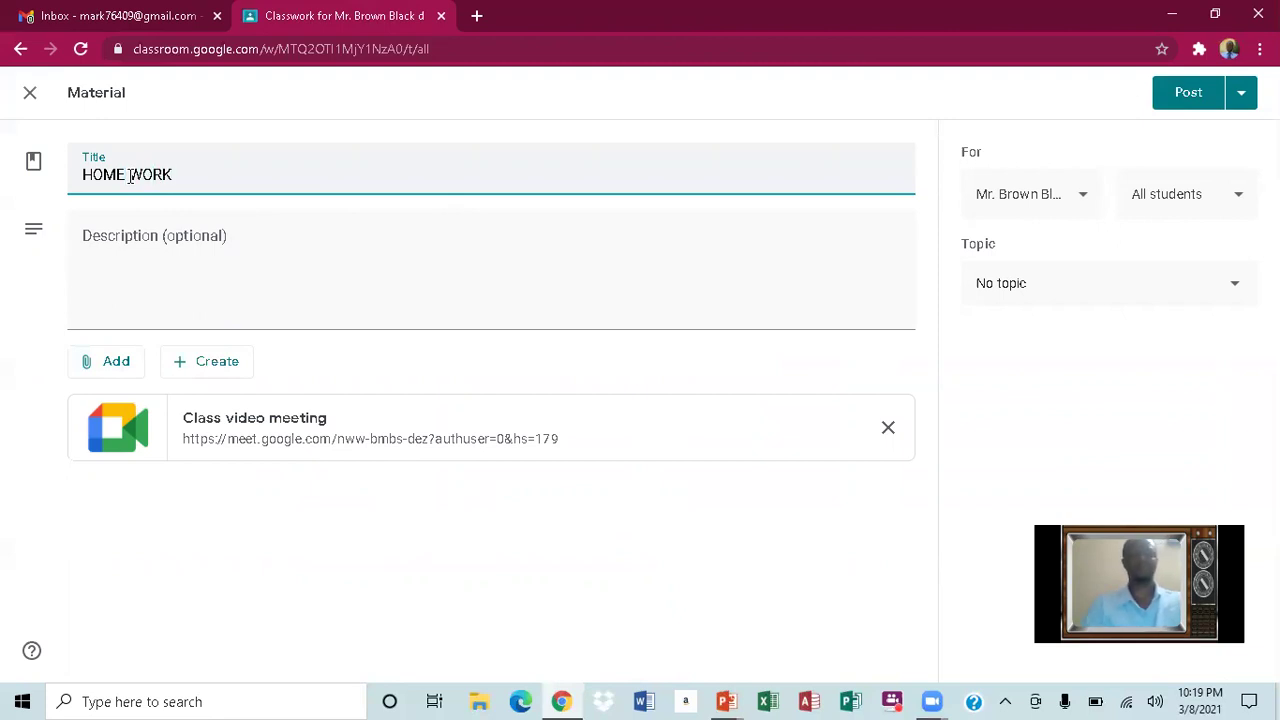
- Enter the description "Please join this meeting tomorrow at 5", correcting the spelling of "Please" with the suggested word
left_click(110, 257)
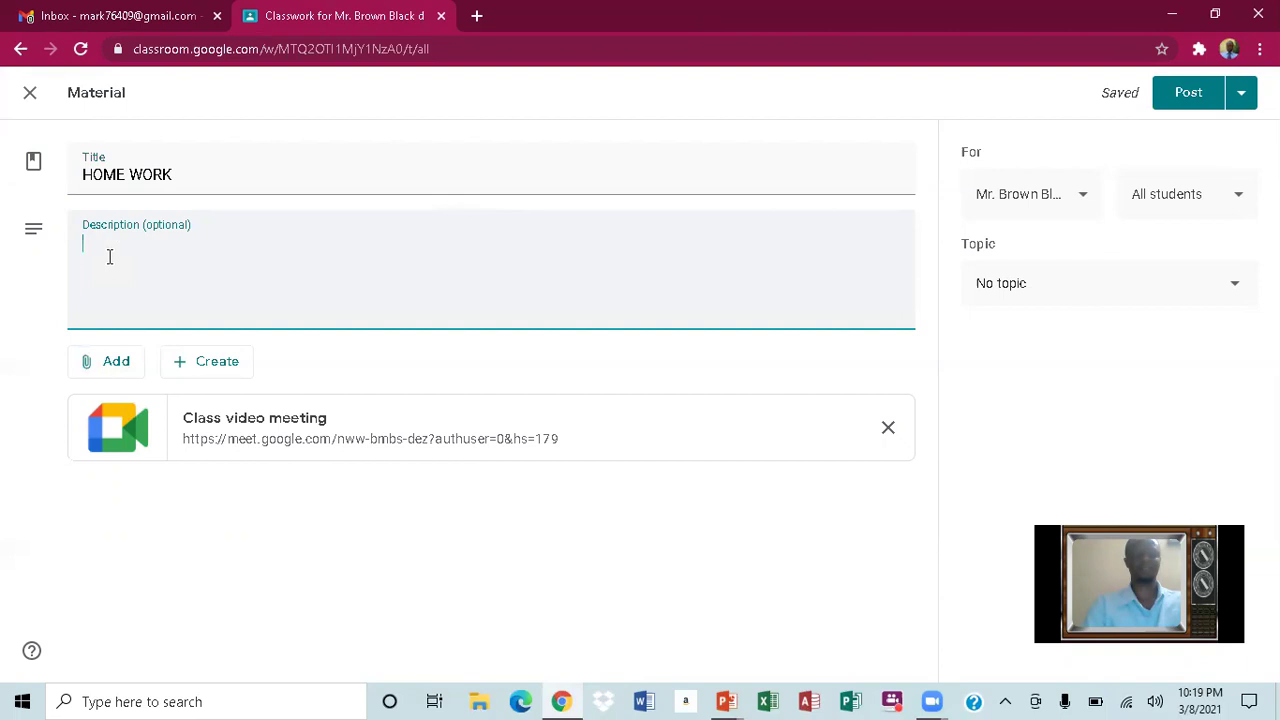
type("Plea")
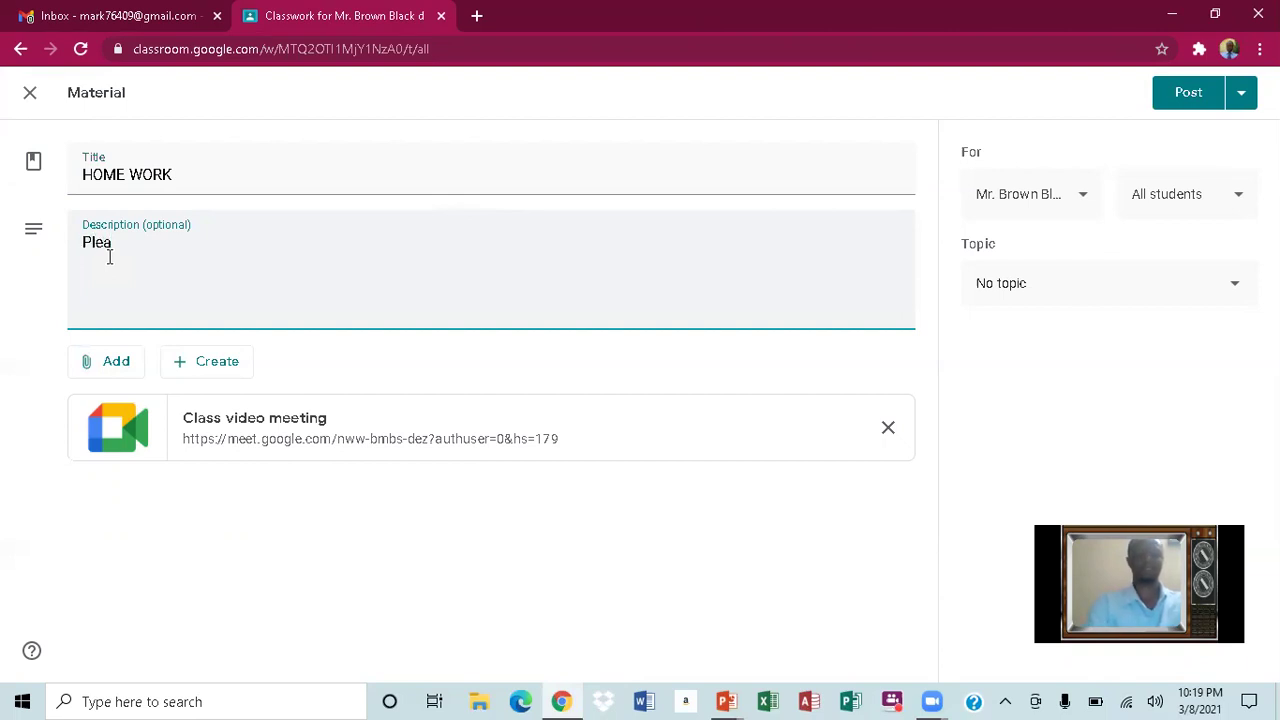
type("ce join ")
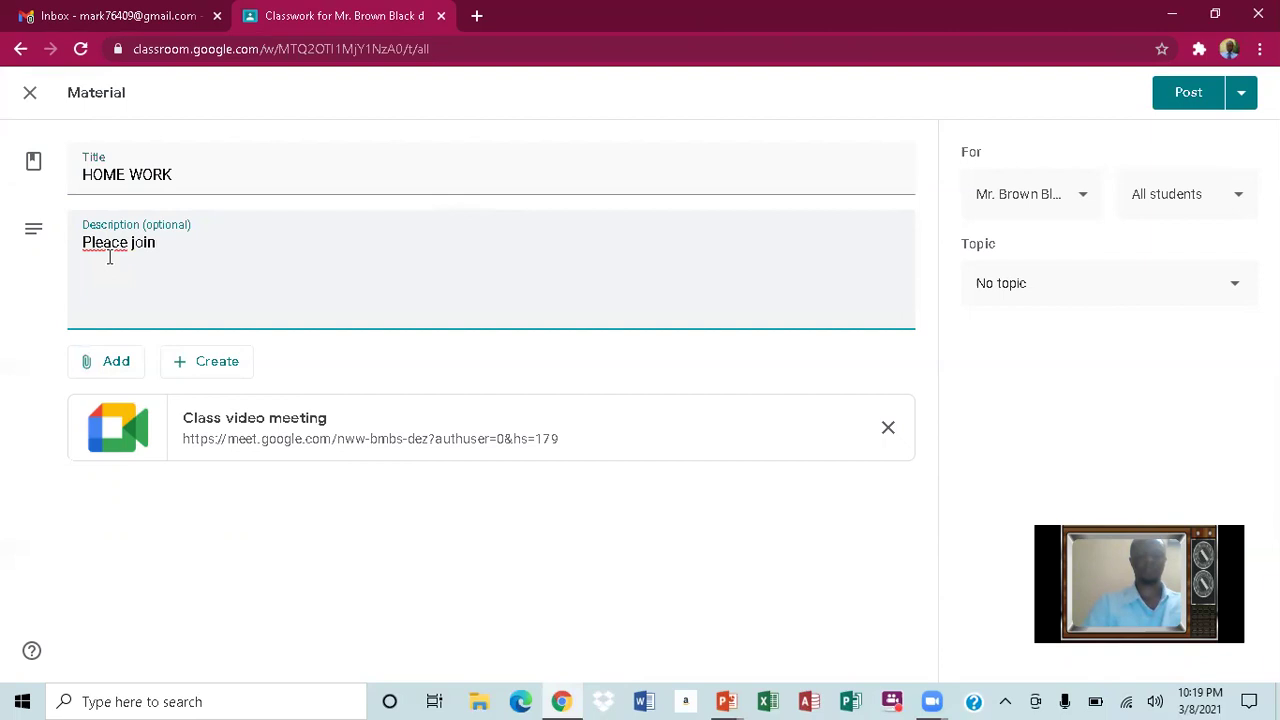
type("this ")
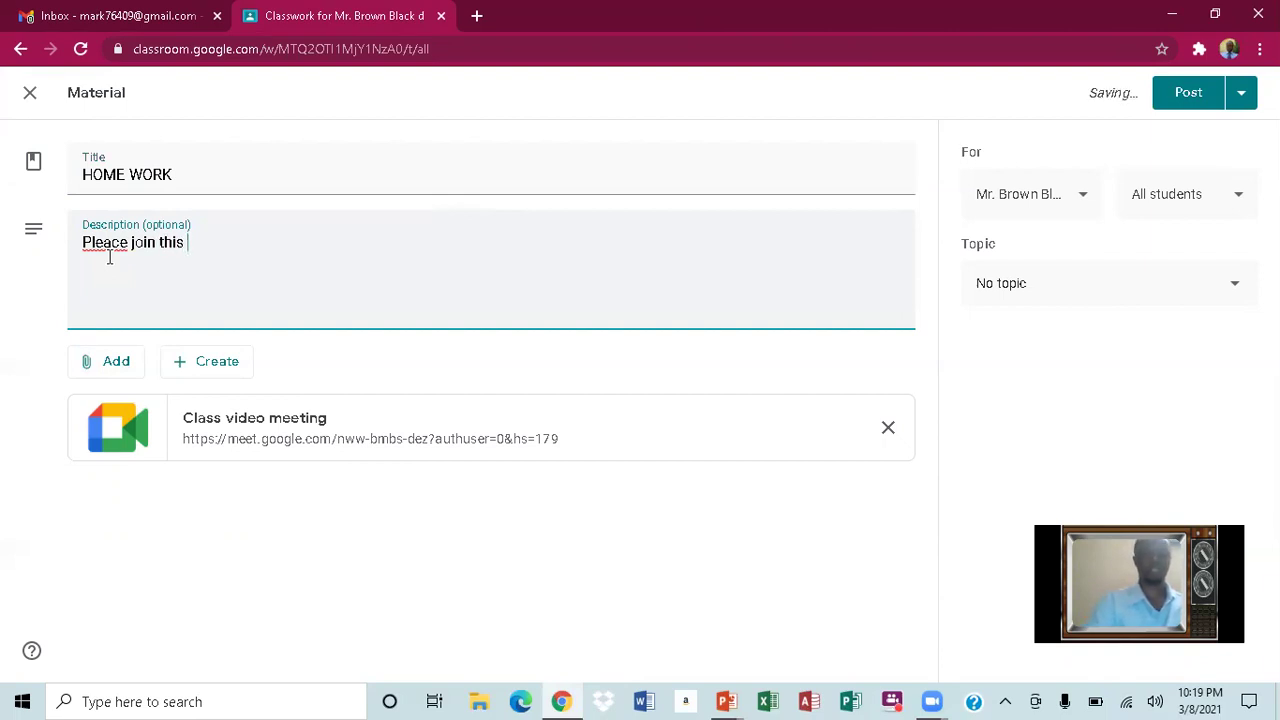
type("meeti")
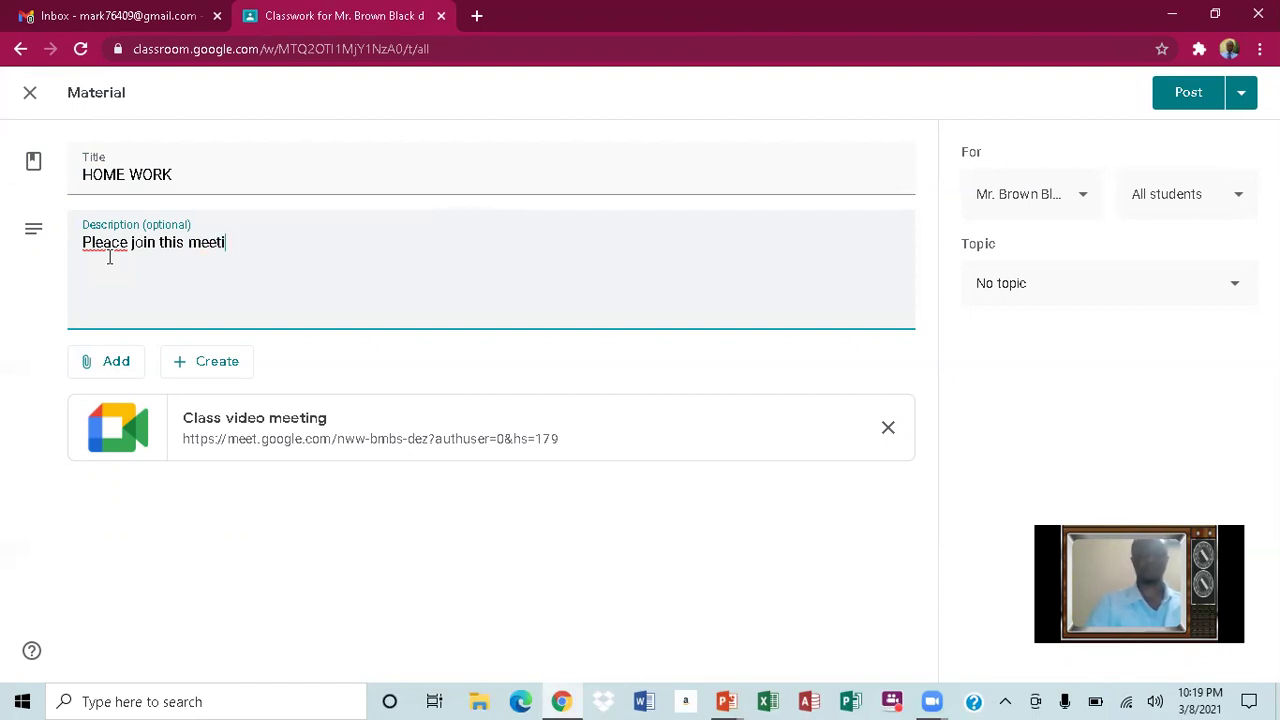
type("ng t")
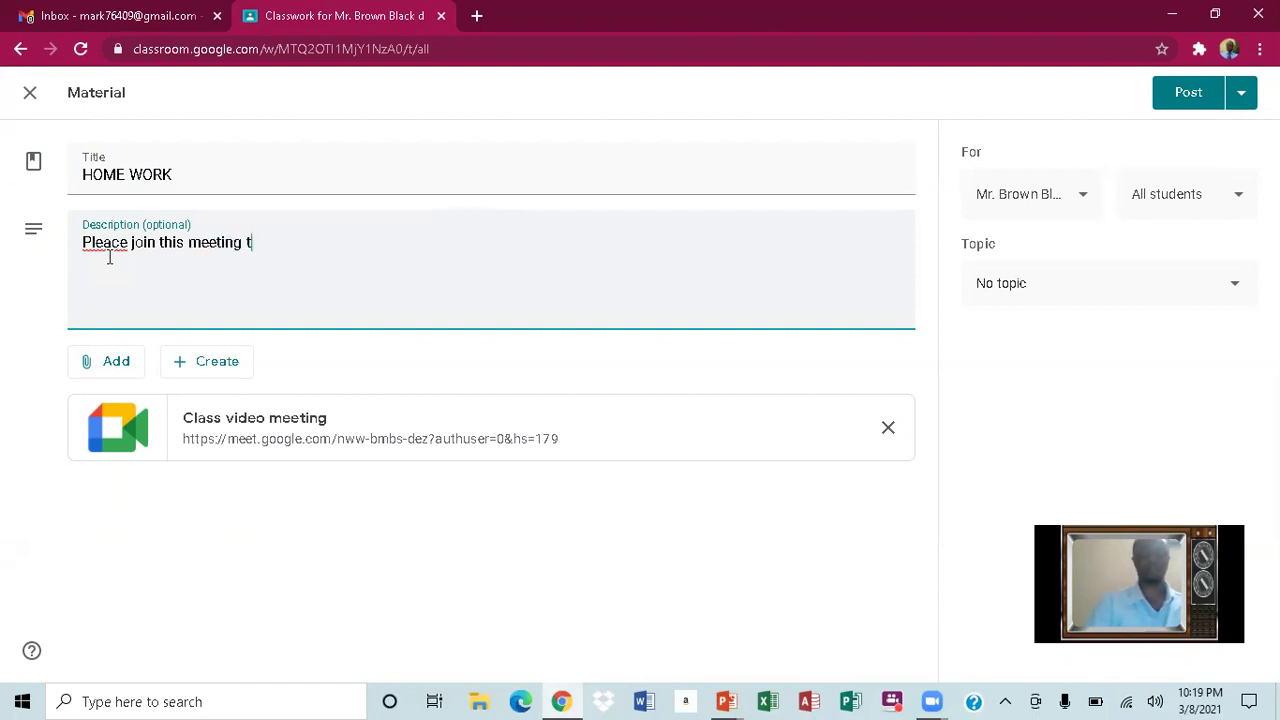
type("omorro")
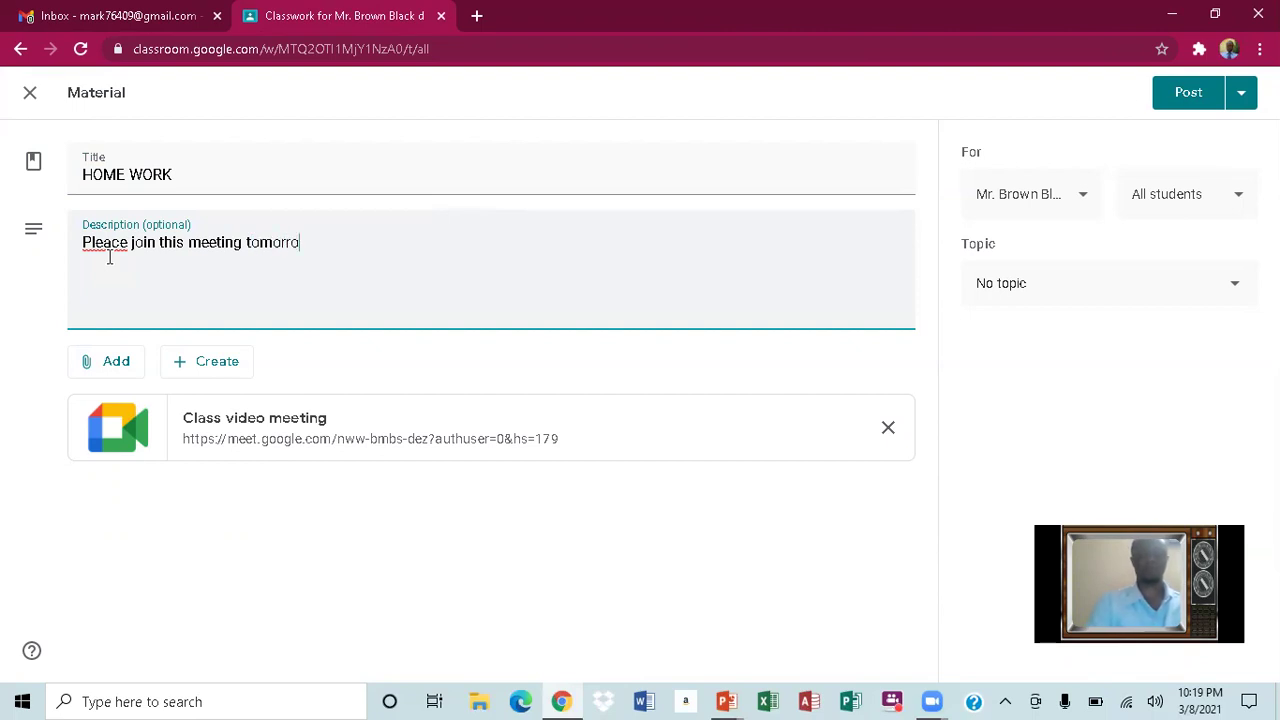
type("w at 5")
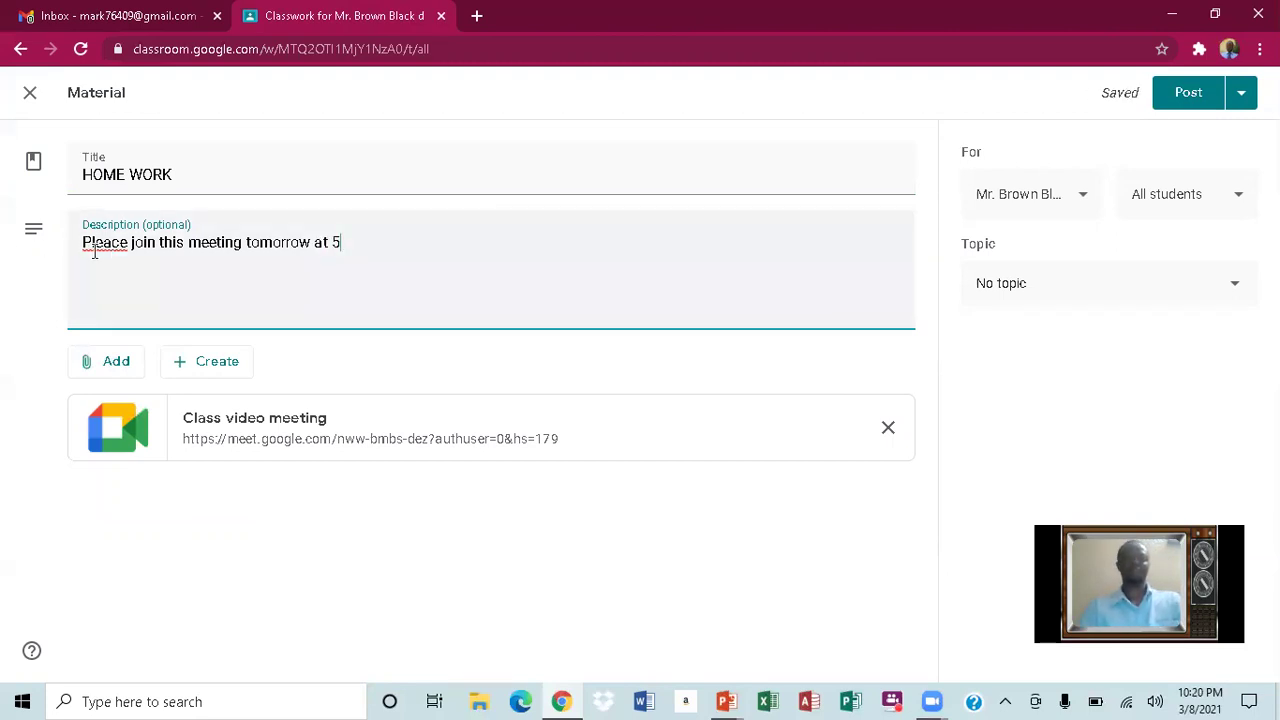
right_click(95, 250)
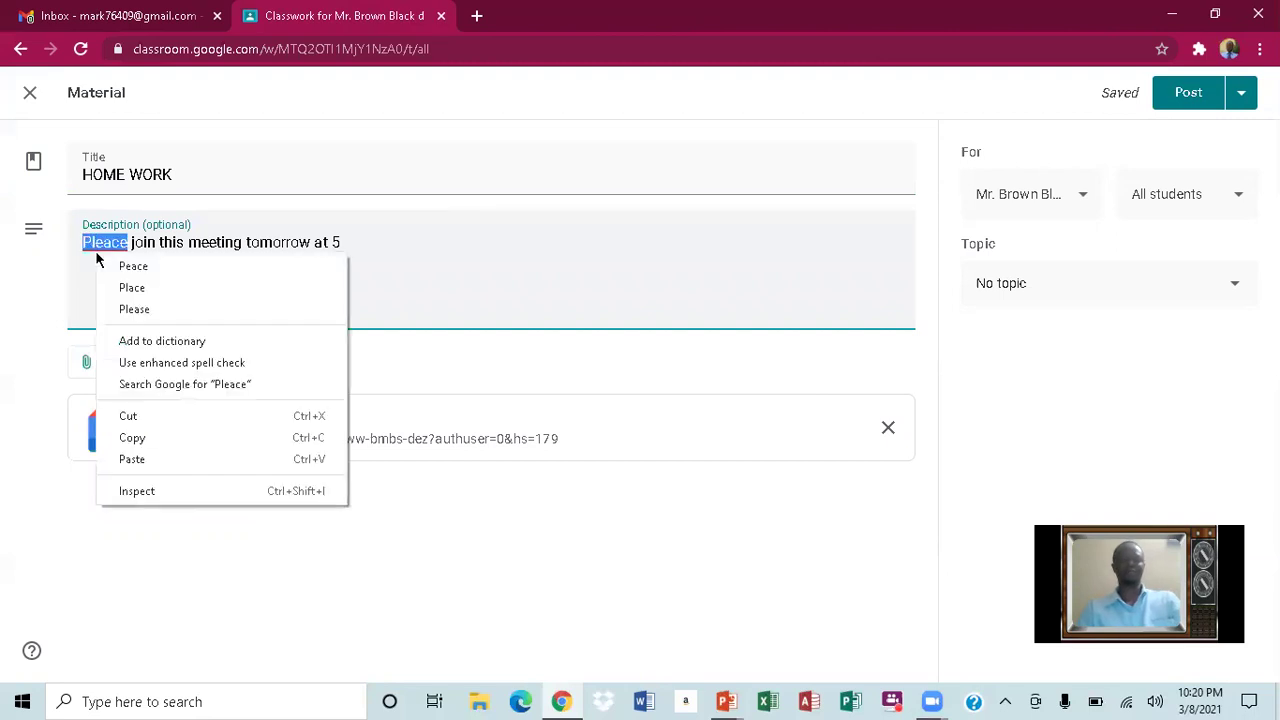
left_click(134, 309)
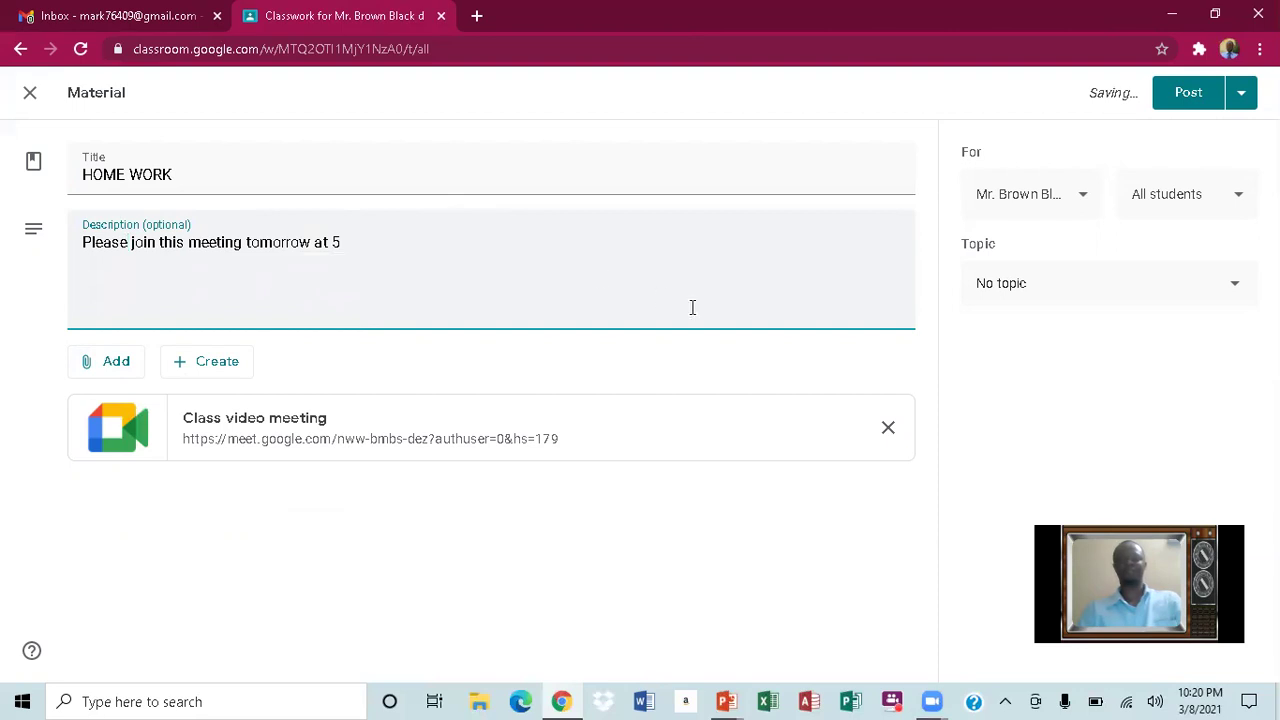
- Create a new topic named "Home work" for the material
left_click(1239, 294)
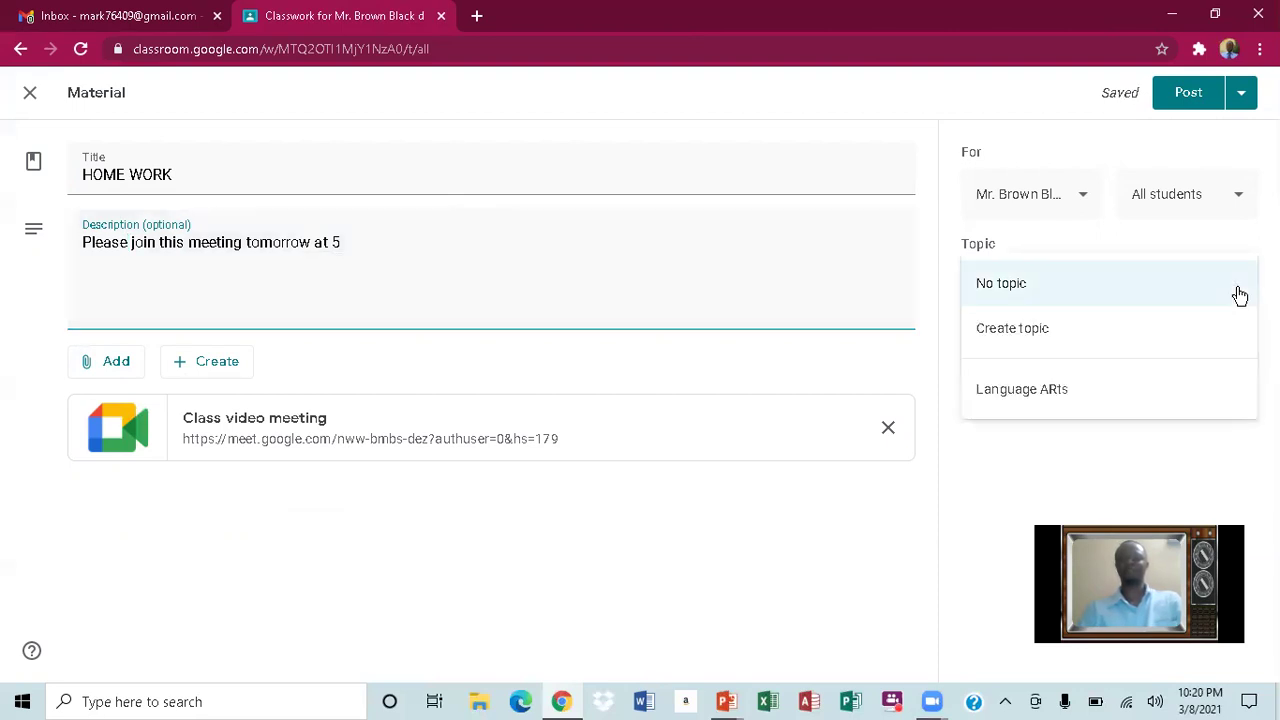
left_click(1046, 334)
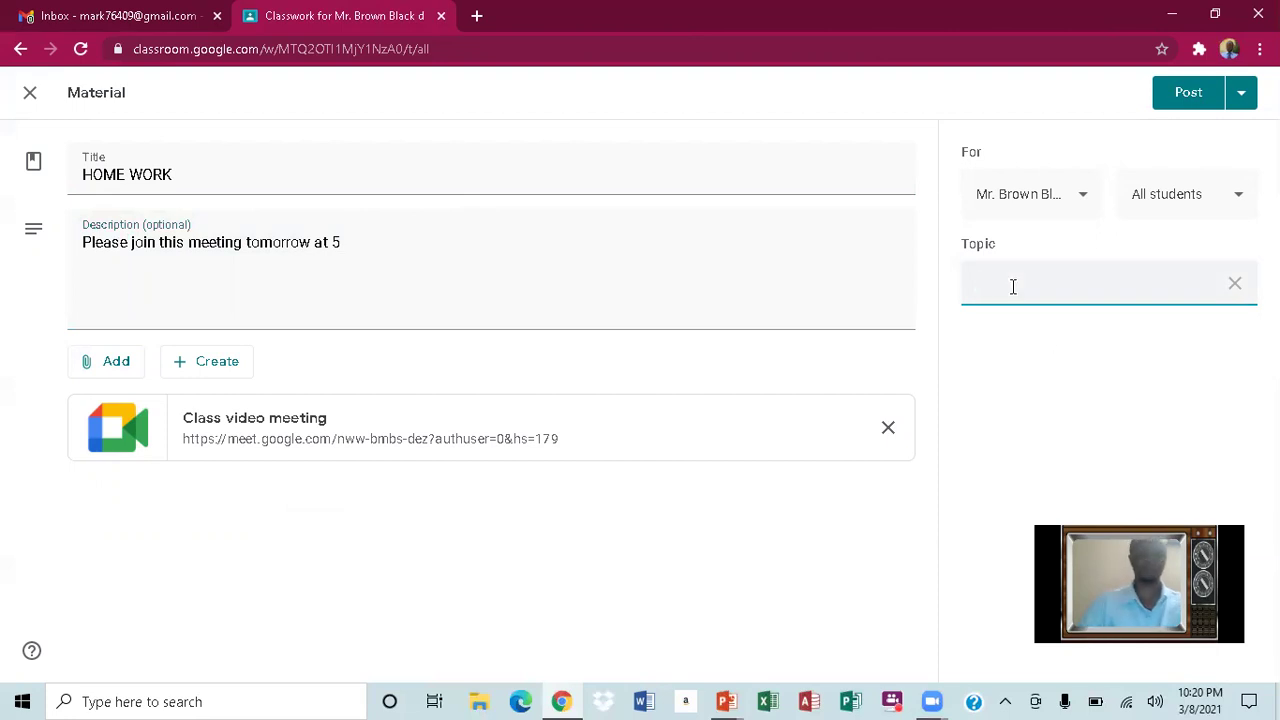
type("Home work")
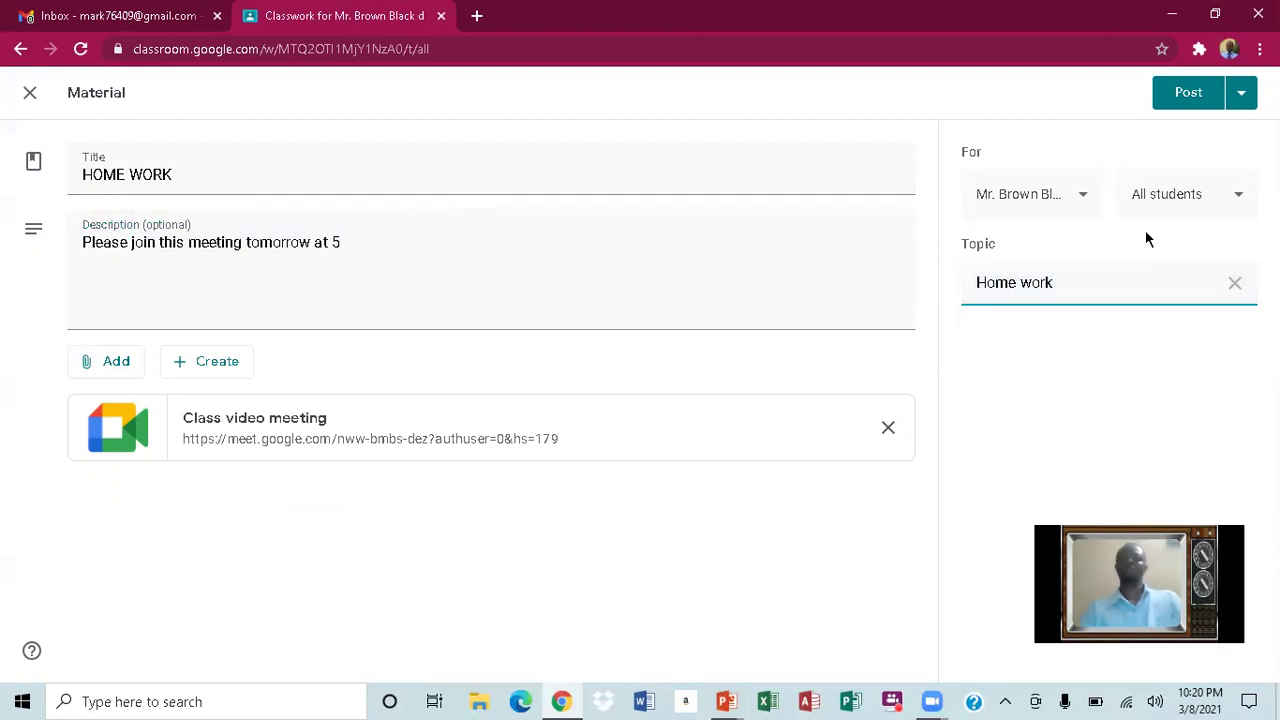
- Check the student selection and the scheduling and draft choices, keep all students assigned, and post the material immediately
left_click(1240, 205)
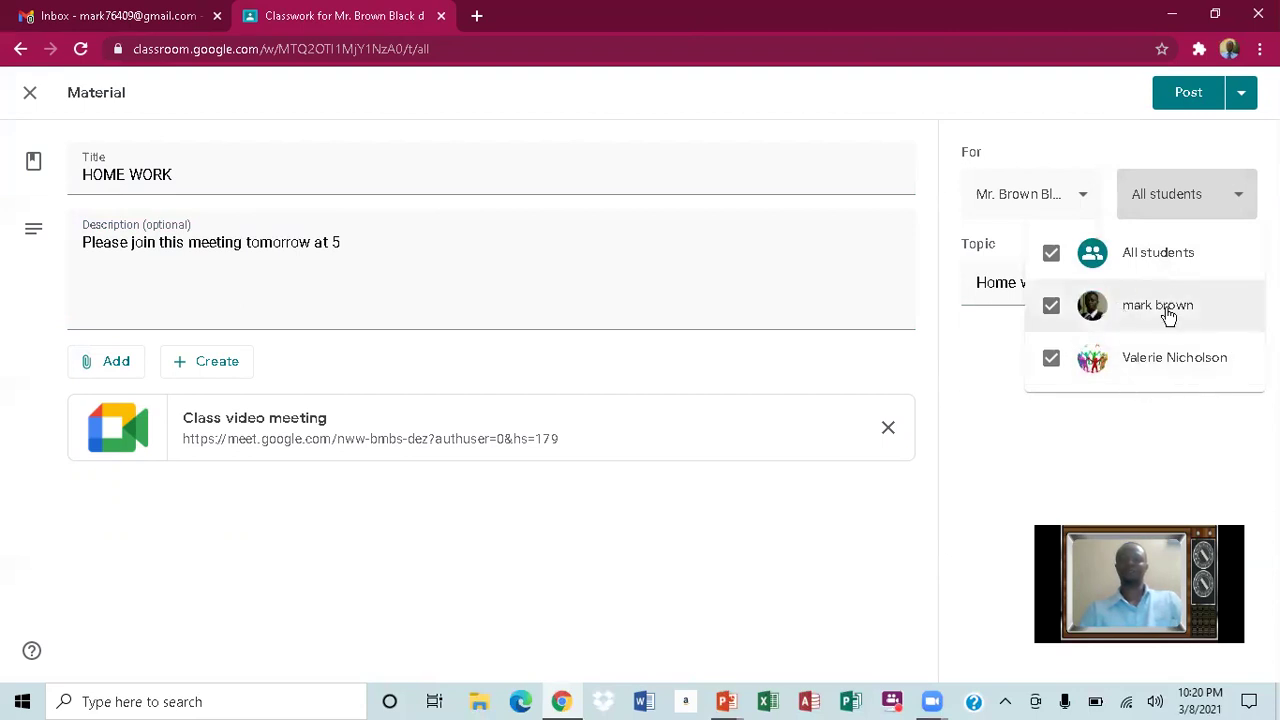
left_click(1175, 414)
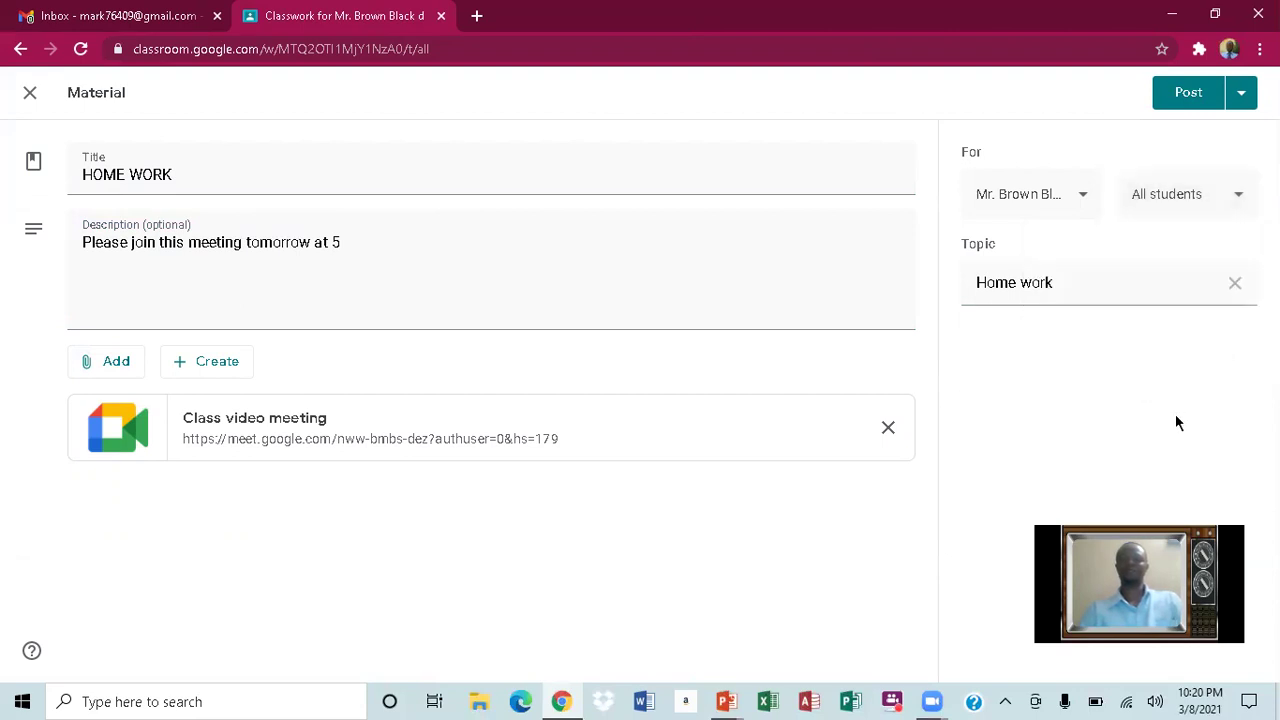
left_click(1246, 93)
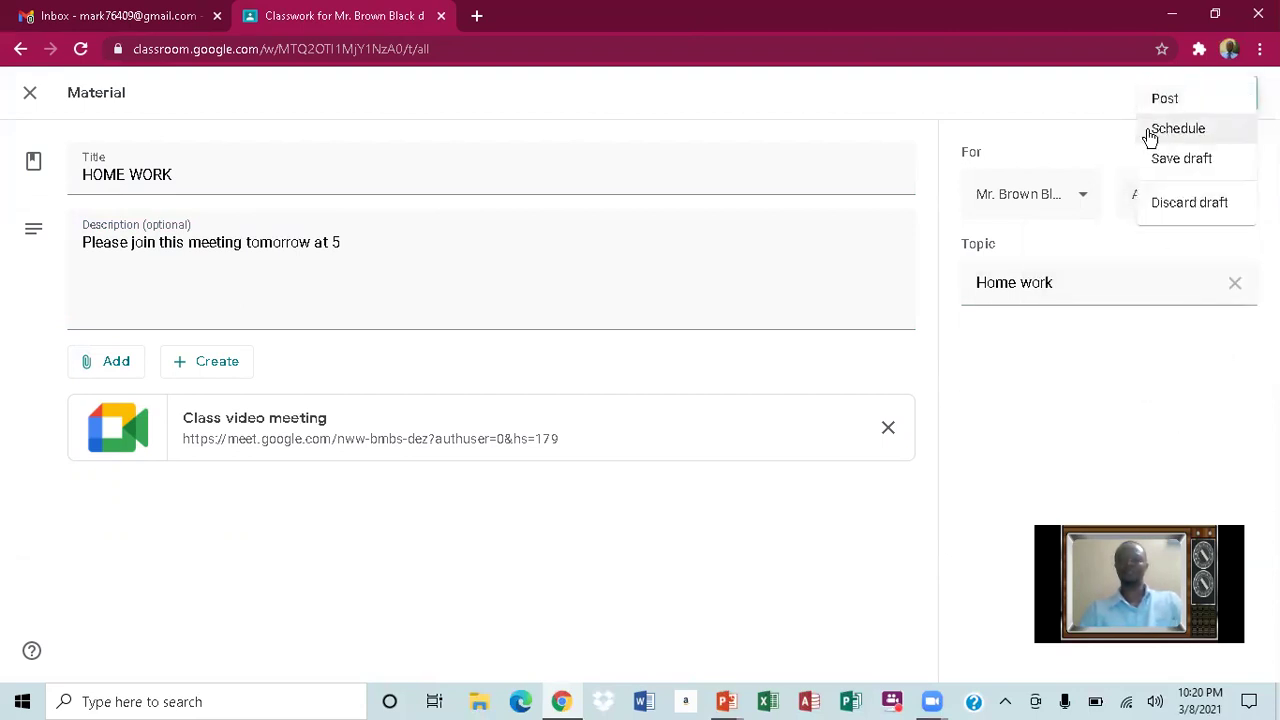
left_click(1166, 288)
left_click(1183, 95)
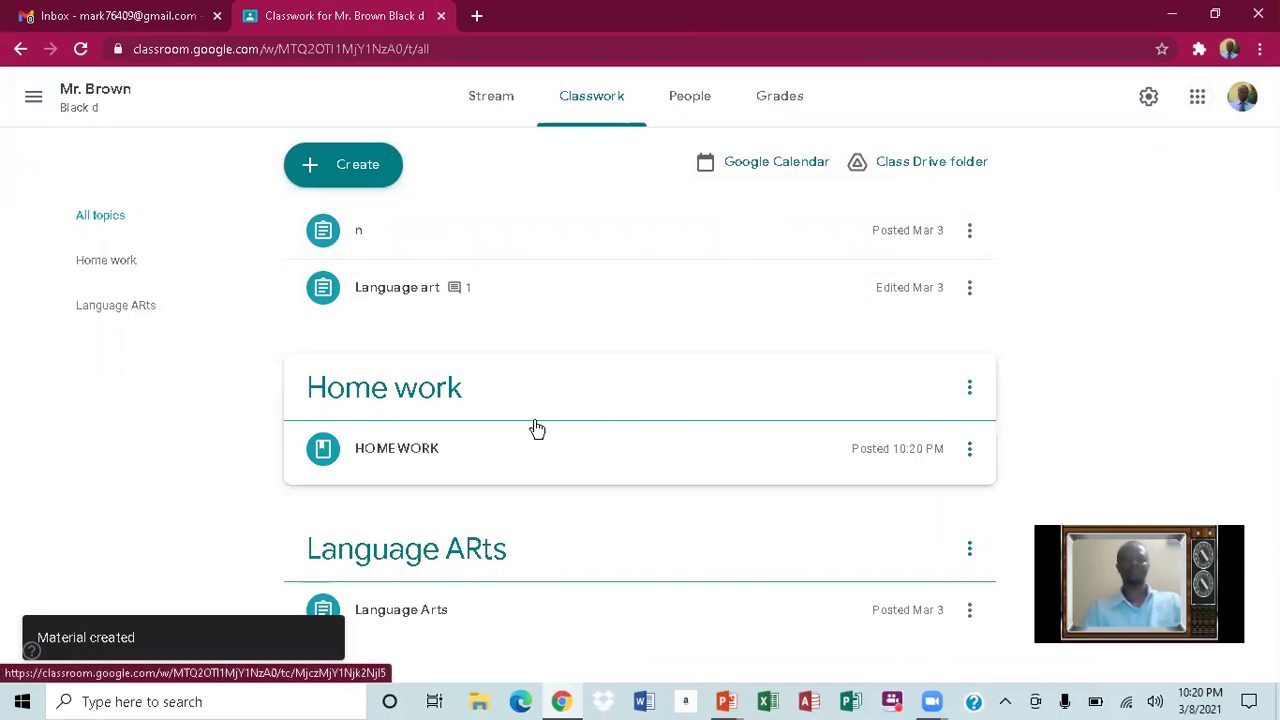
- Expand the posted HOME WORK material, check the topic outline in PowerPoint, and return to the Classwork page in Chrome
left_click(877, 455)
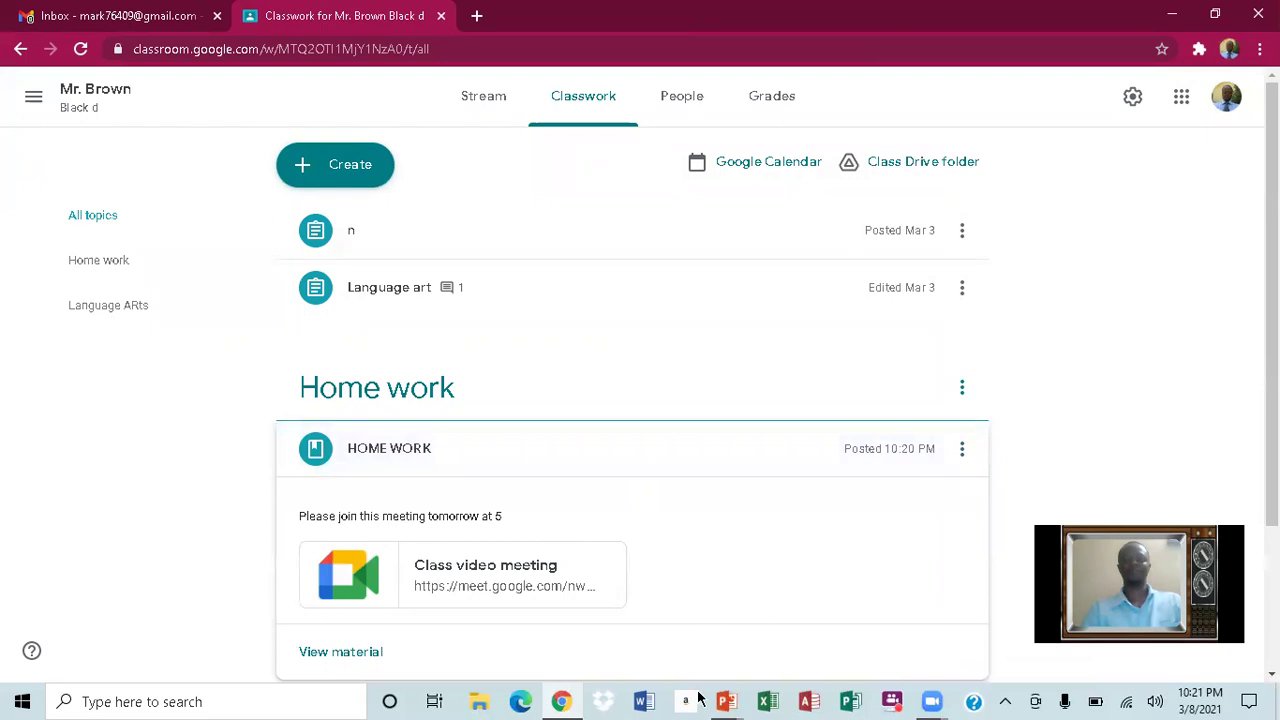
mouse_move(722, 701)
left_click(654, 626)
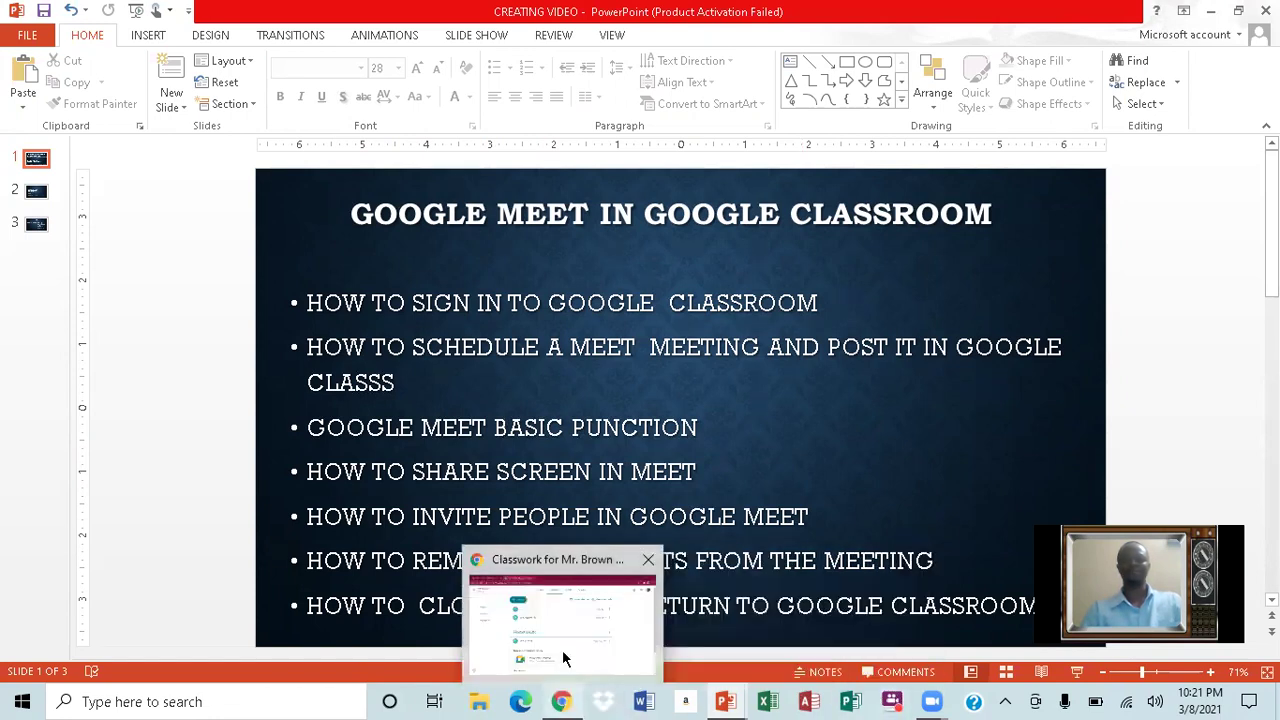
left_click(563, 657)
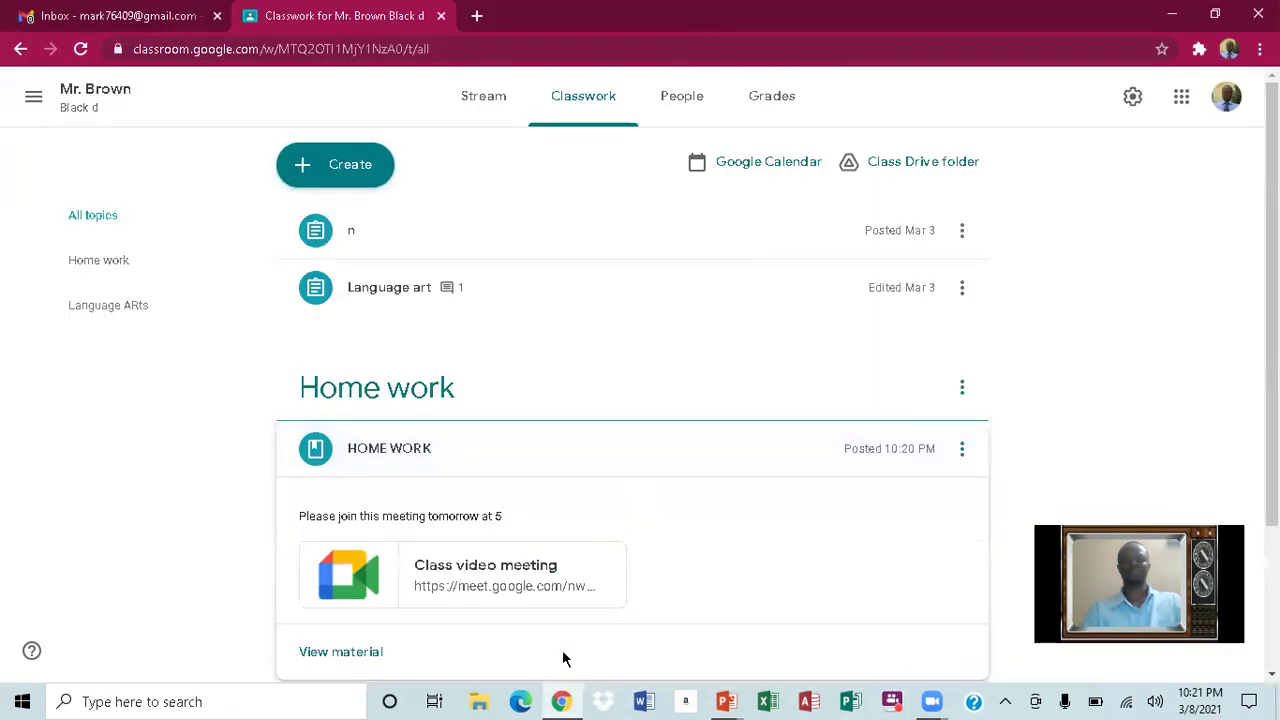
- Open the class video meeting from the HOME WORK material and turn off the microphone and camera before joining
left_click(489, 578)
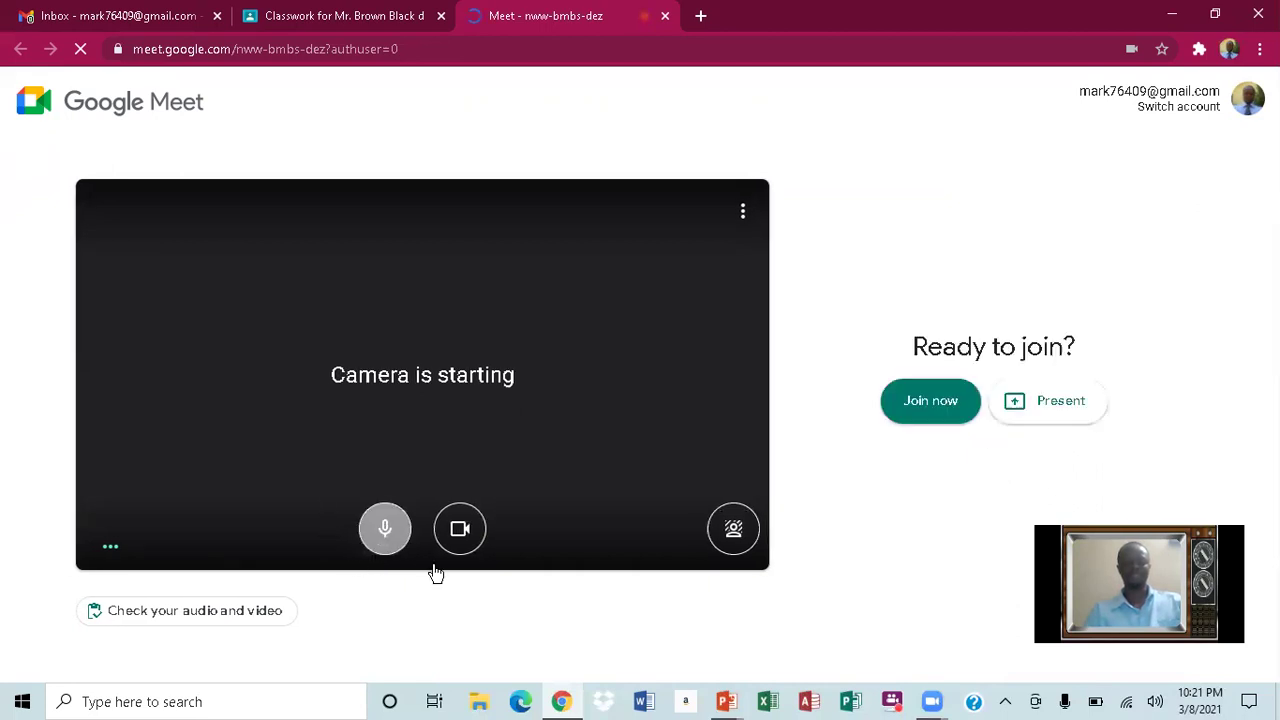
left_click(388, 531)
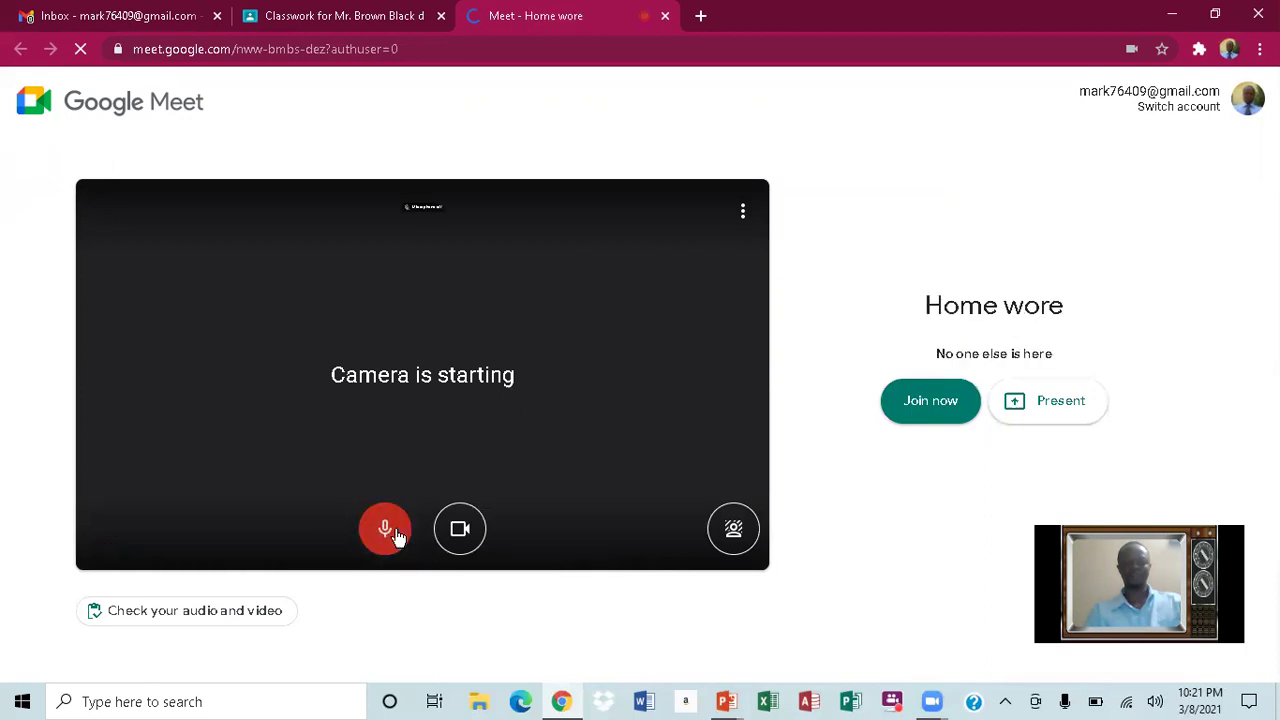
left_click(461, 534)
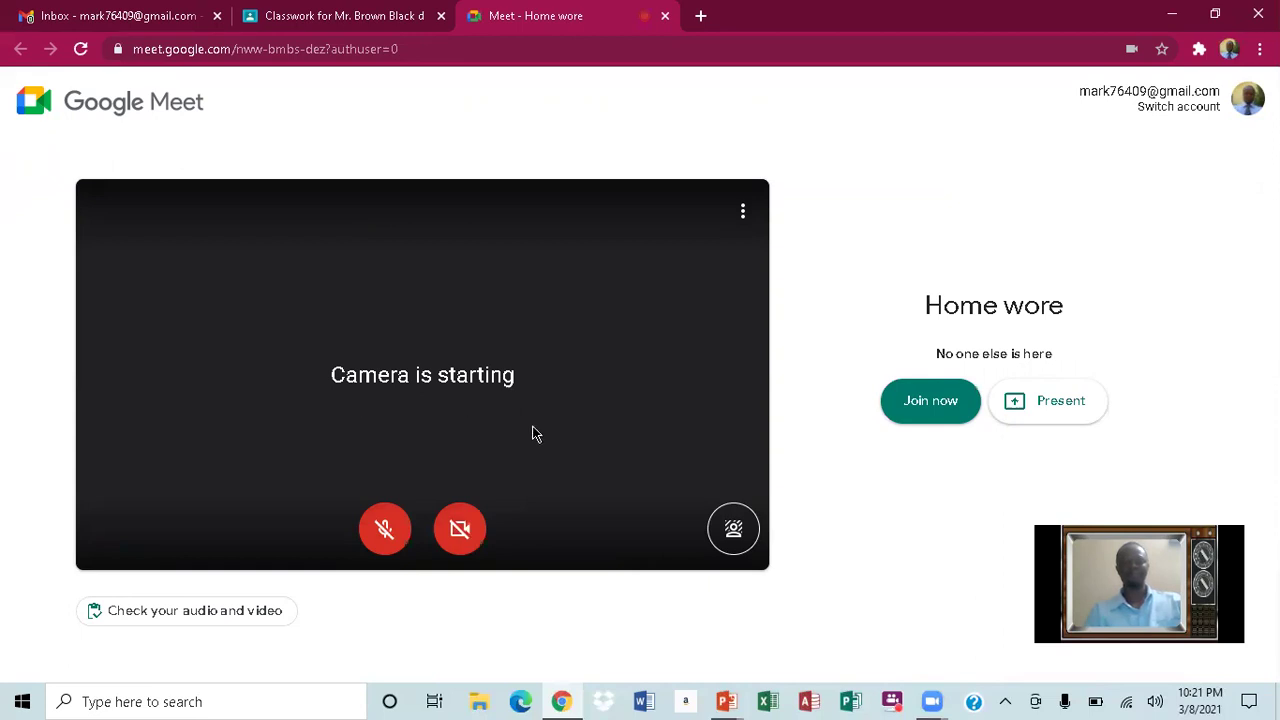
- Review the audio settings for the microphone and speakers before joining the meeting
left_click(743, 222)
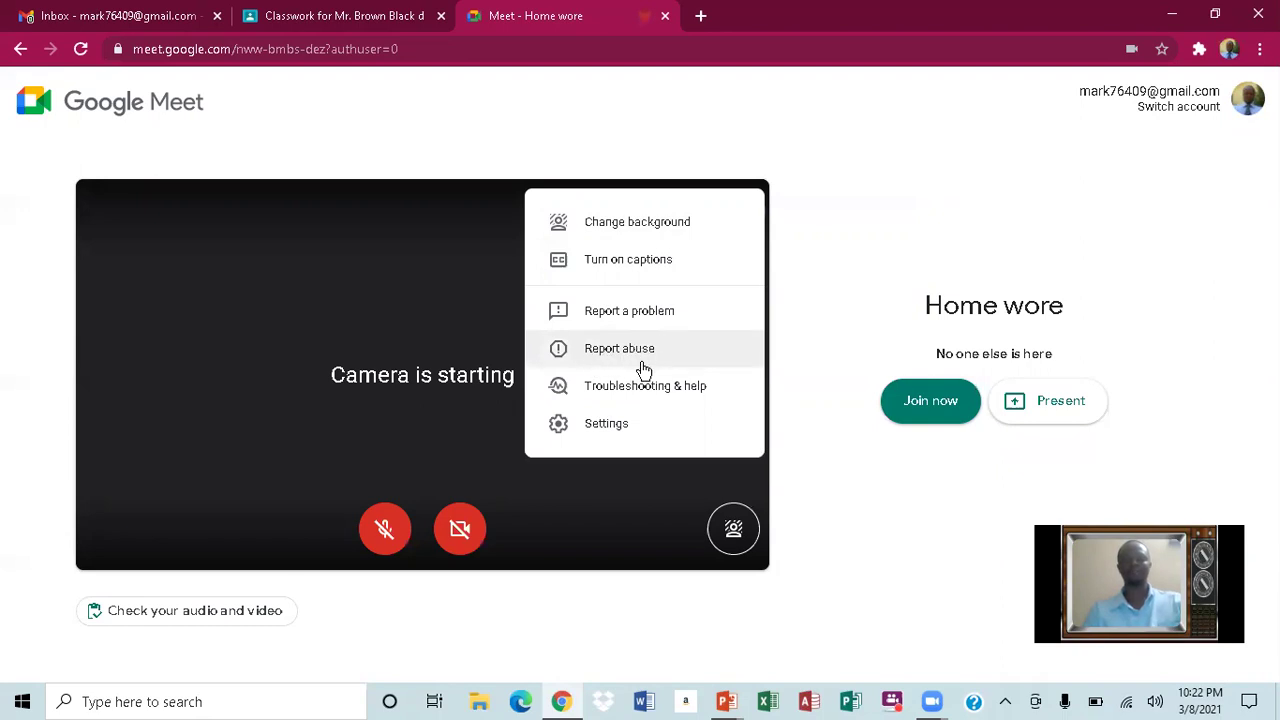
left_click(601, 429)
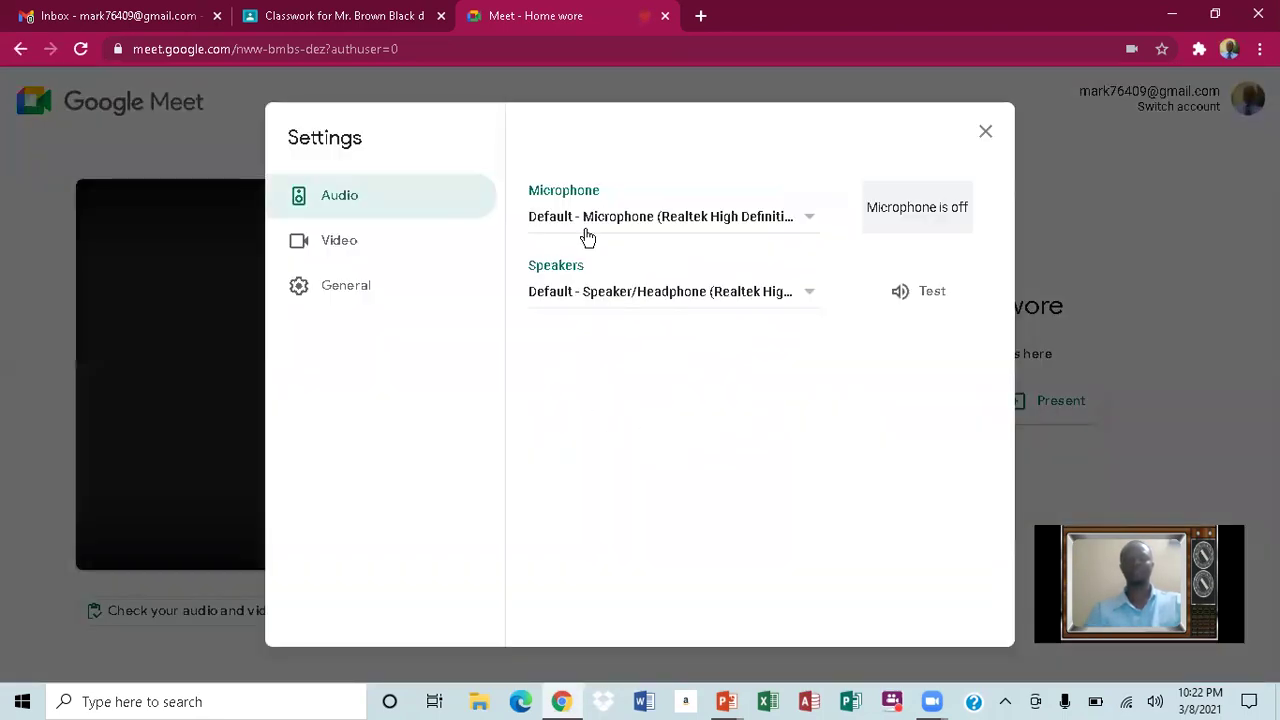
left_click(985, 137)
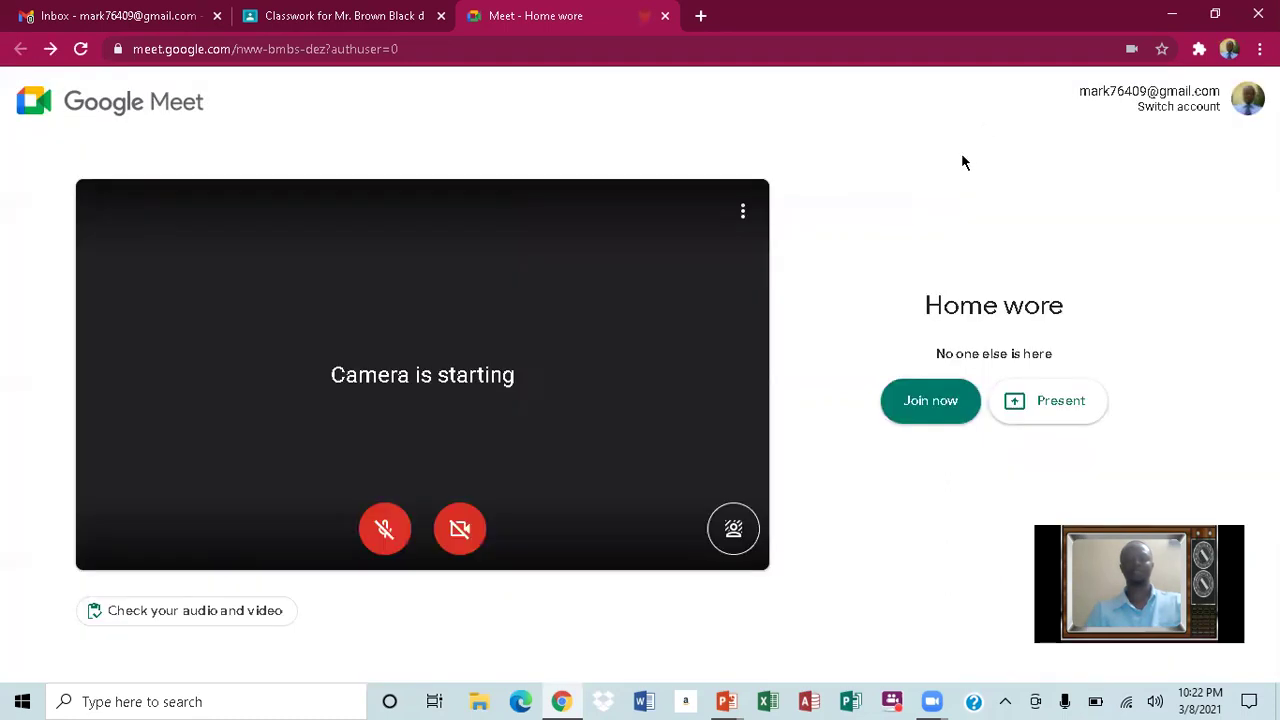
- Choose the Cafe at night background, and join the Home wore meeting with the microphone and camera off
left_click(733, 531)
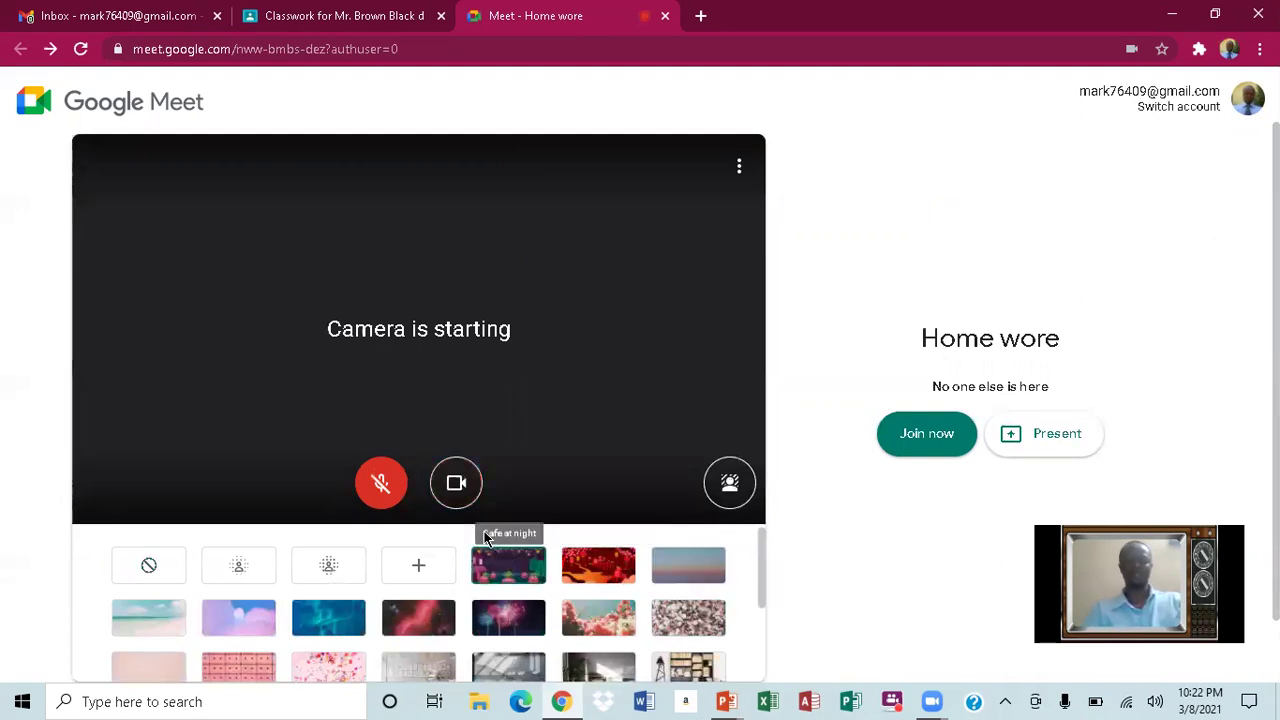
left_click(457, 485)
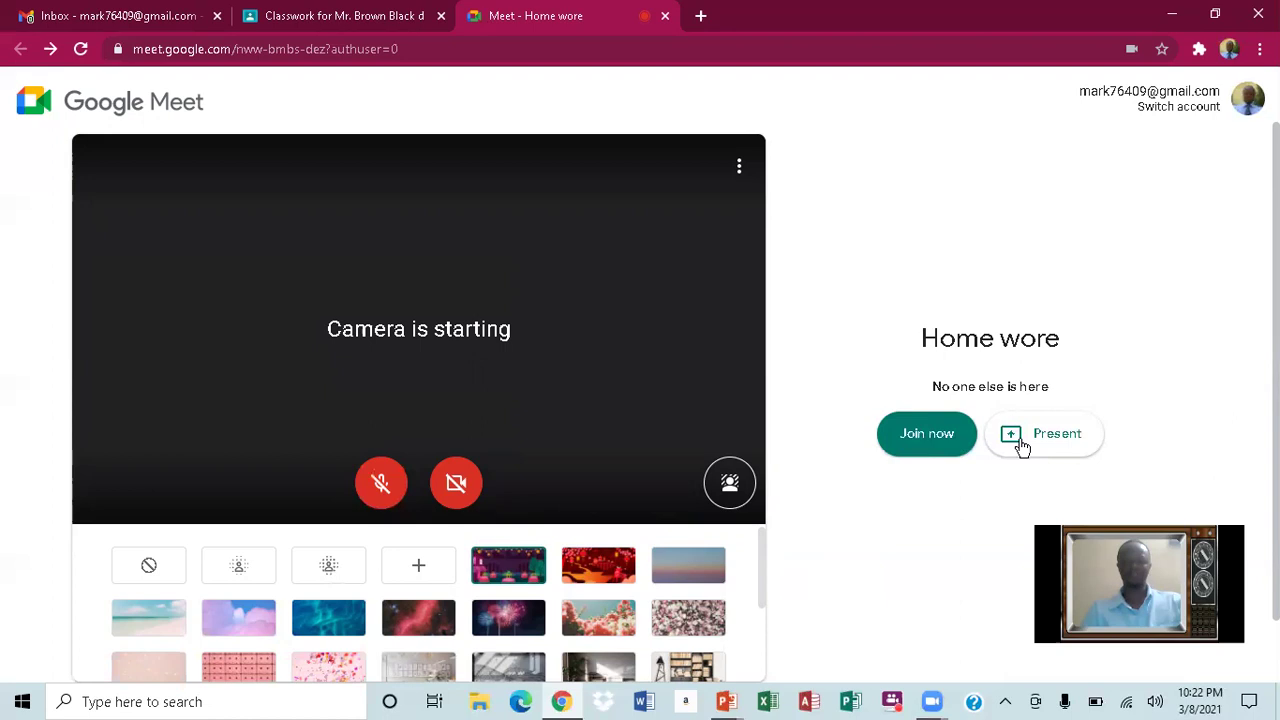
left_click(926, 438)
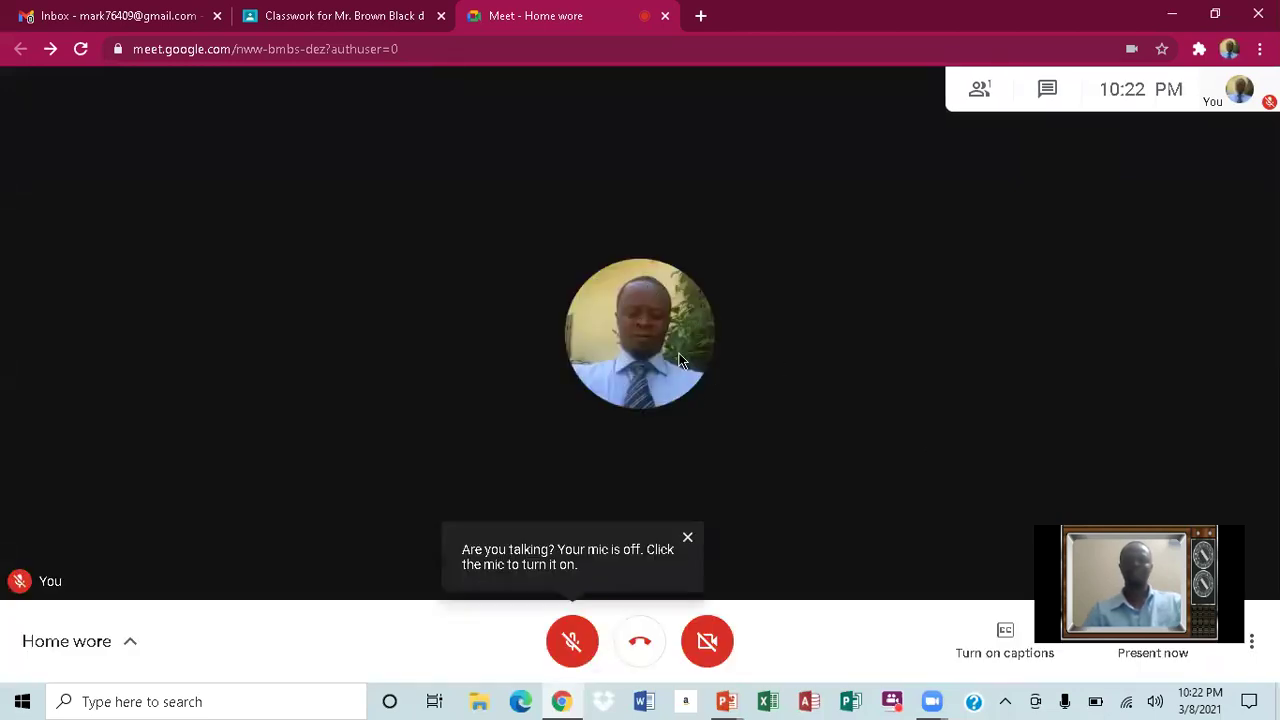
left_click(689, 537)
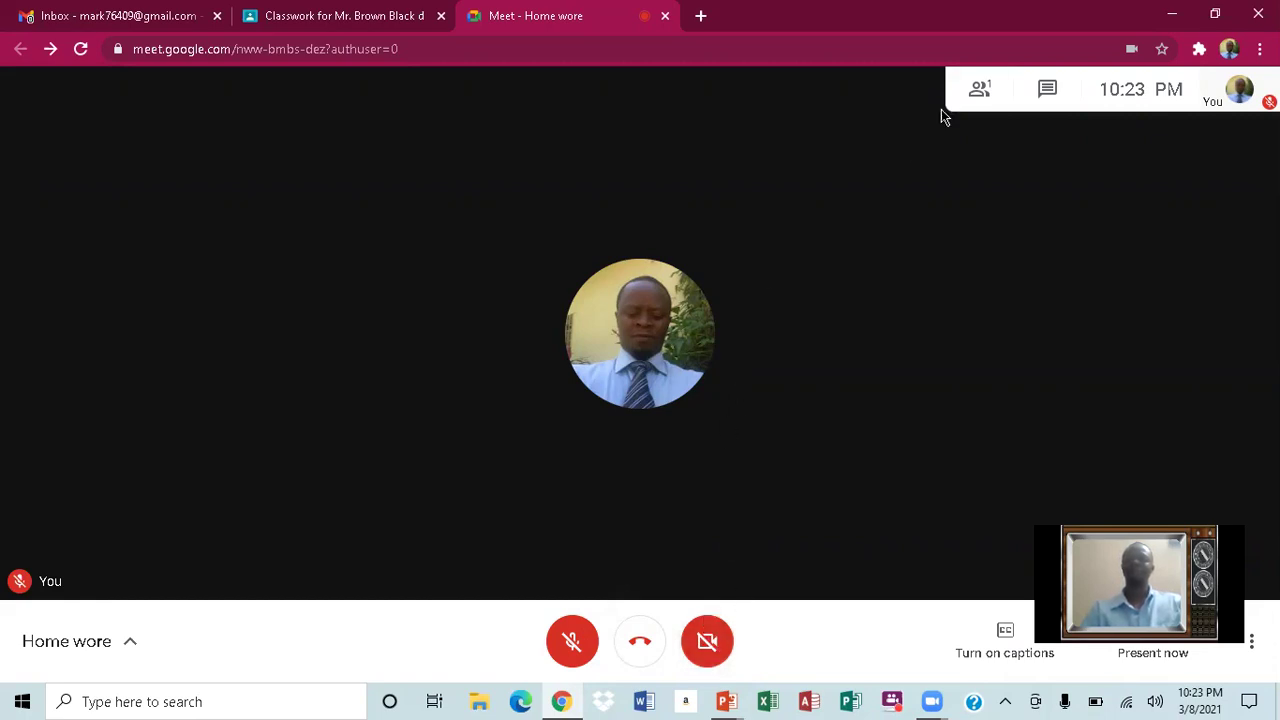
- View the participant list and send the chat message "greeting" to everyone in the meeting
left_click(972, 97)
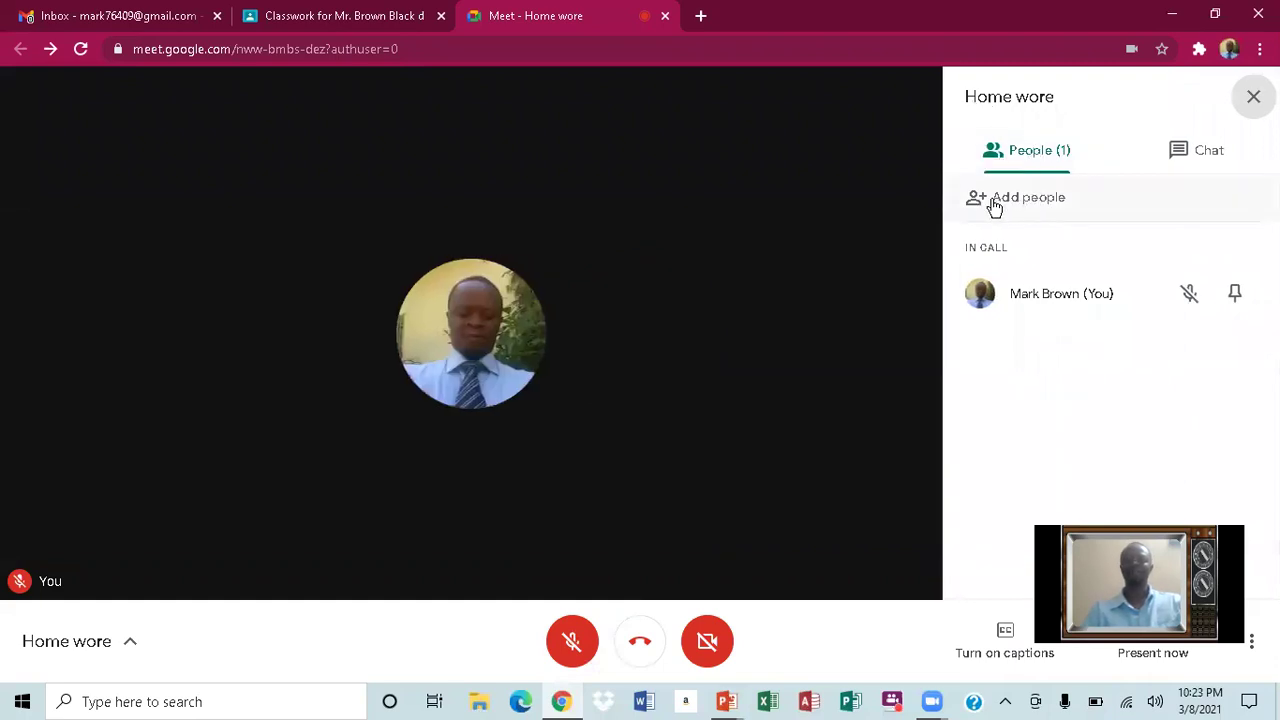
left_click(1208, 150)
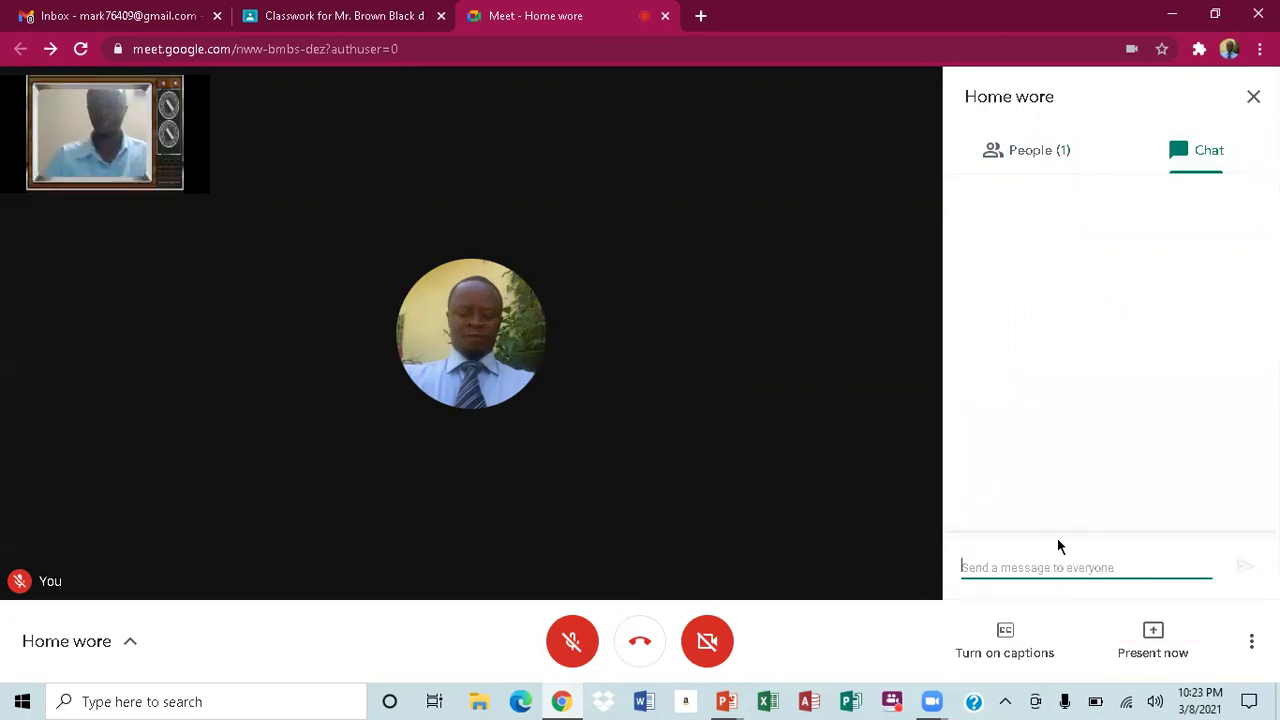
type("gr")
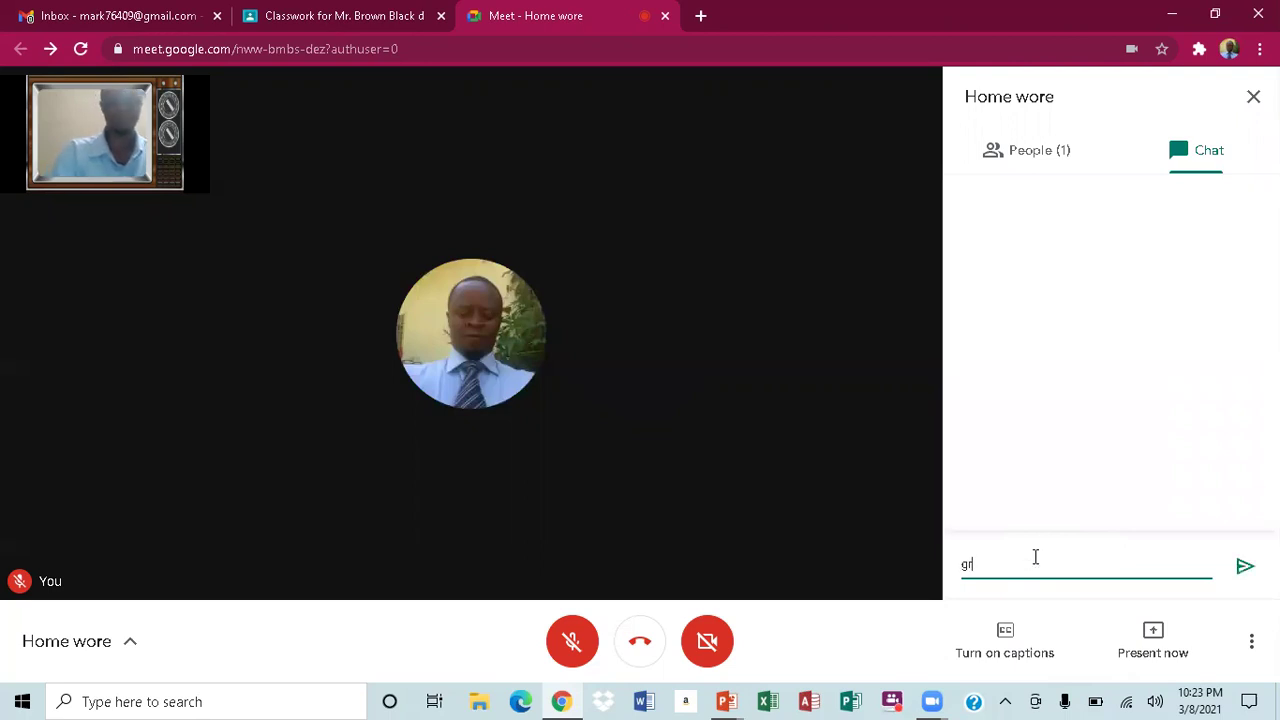
type("ee")
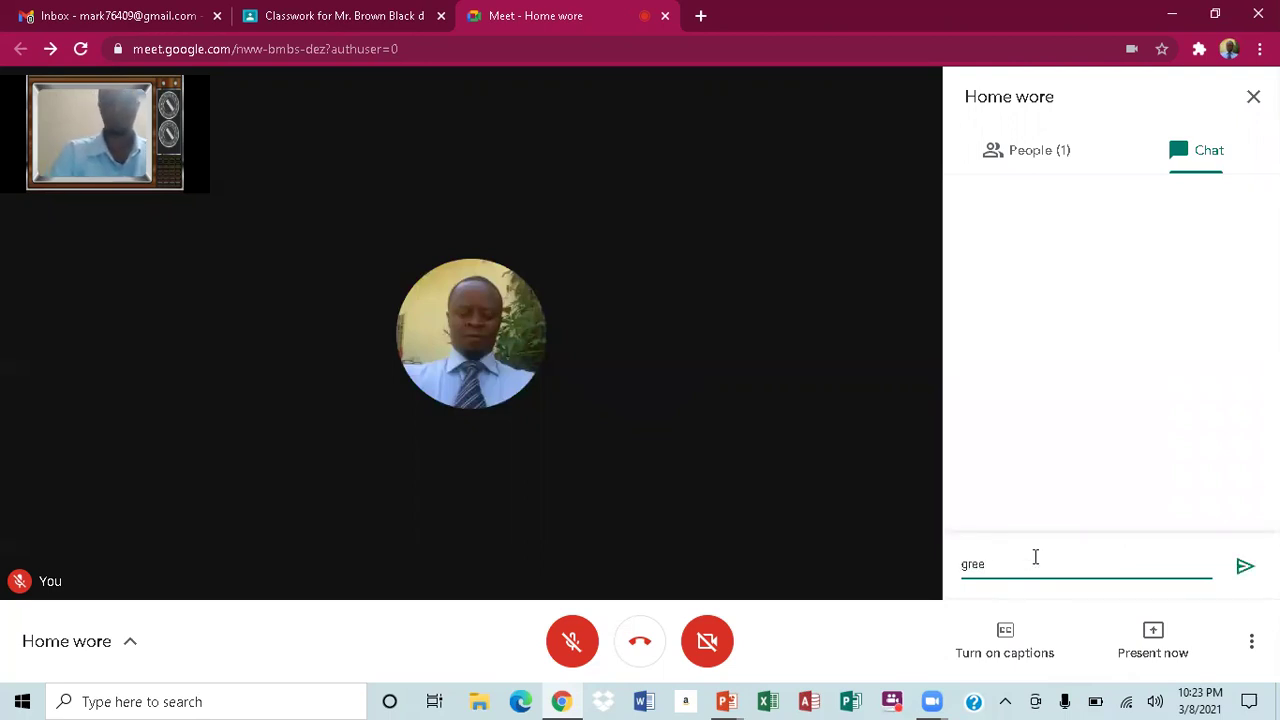
type("ting")
left_click(1246, 568)
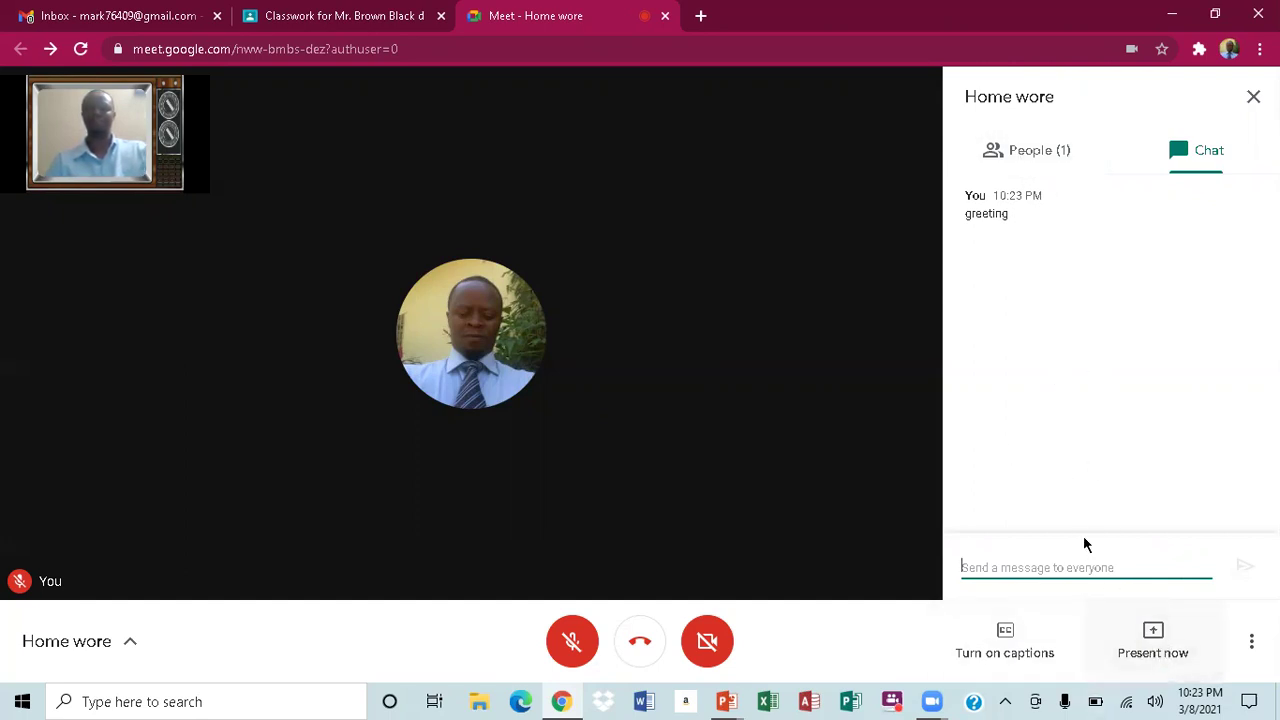
- Invite the first suggested contact to the meeting by email
left_click(1017, 160)
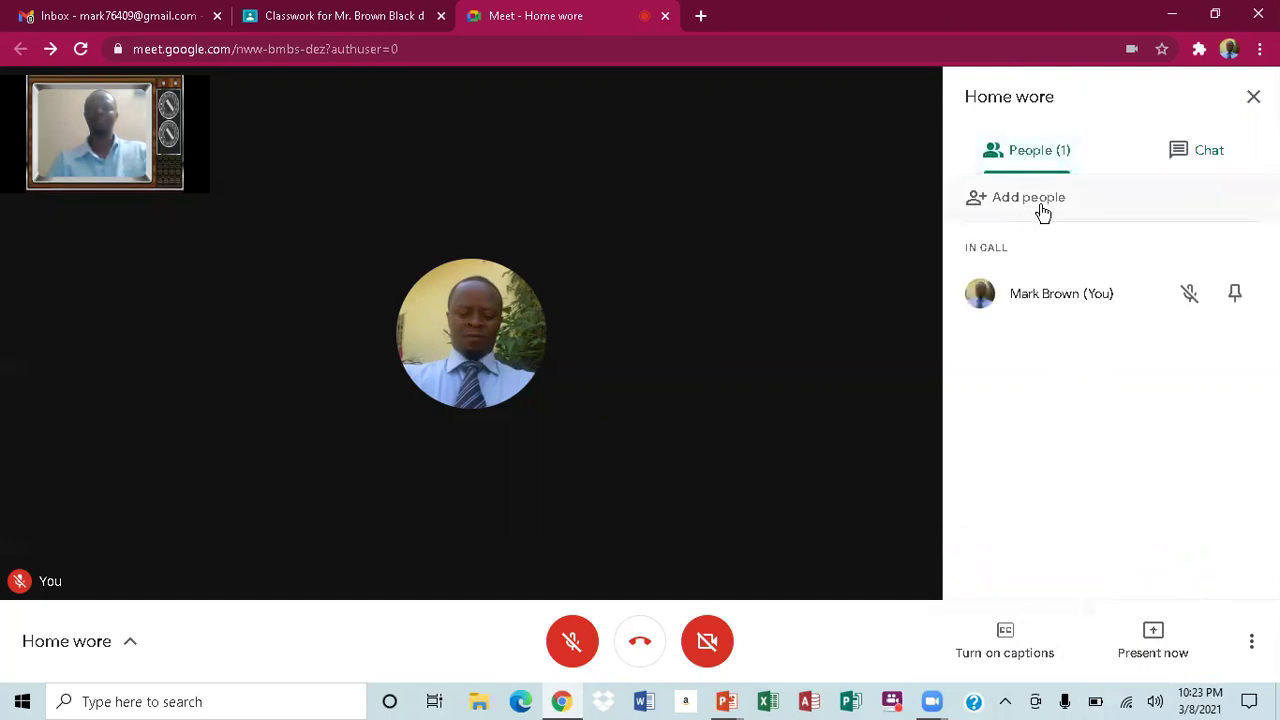
left_click(1037, 198)
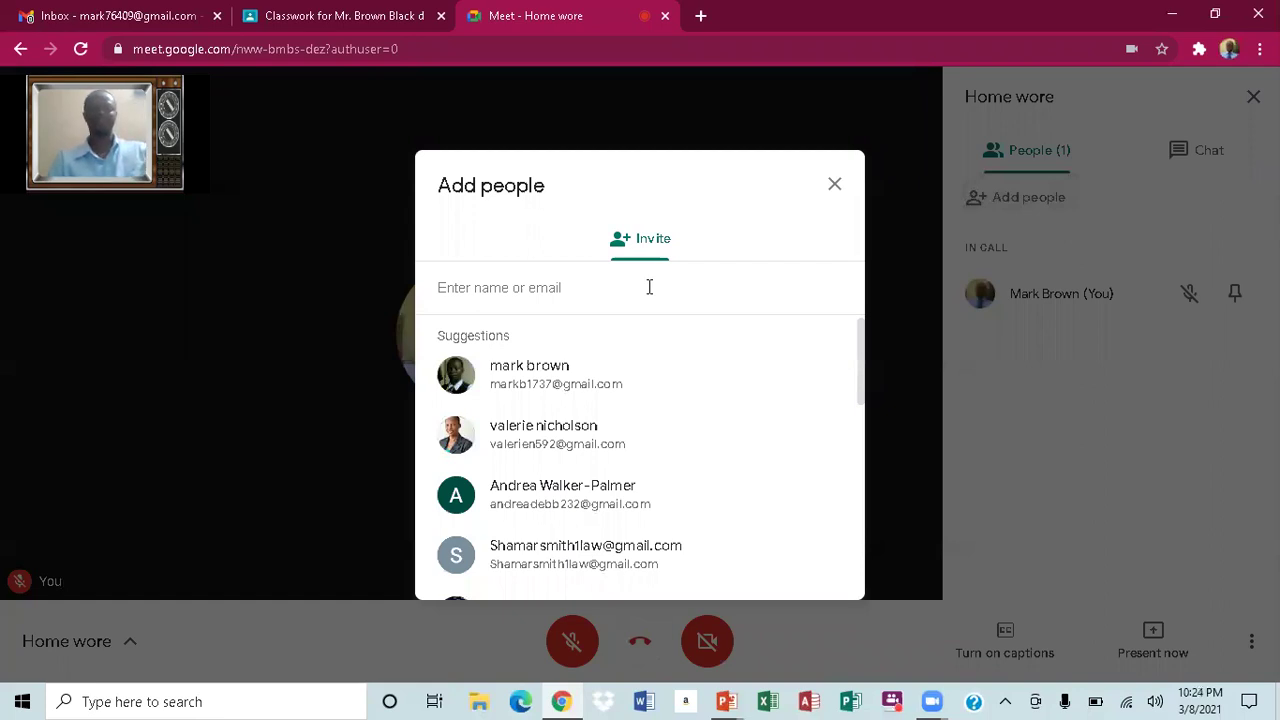
left_click(540, 368)
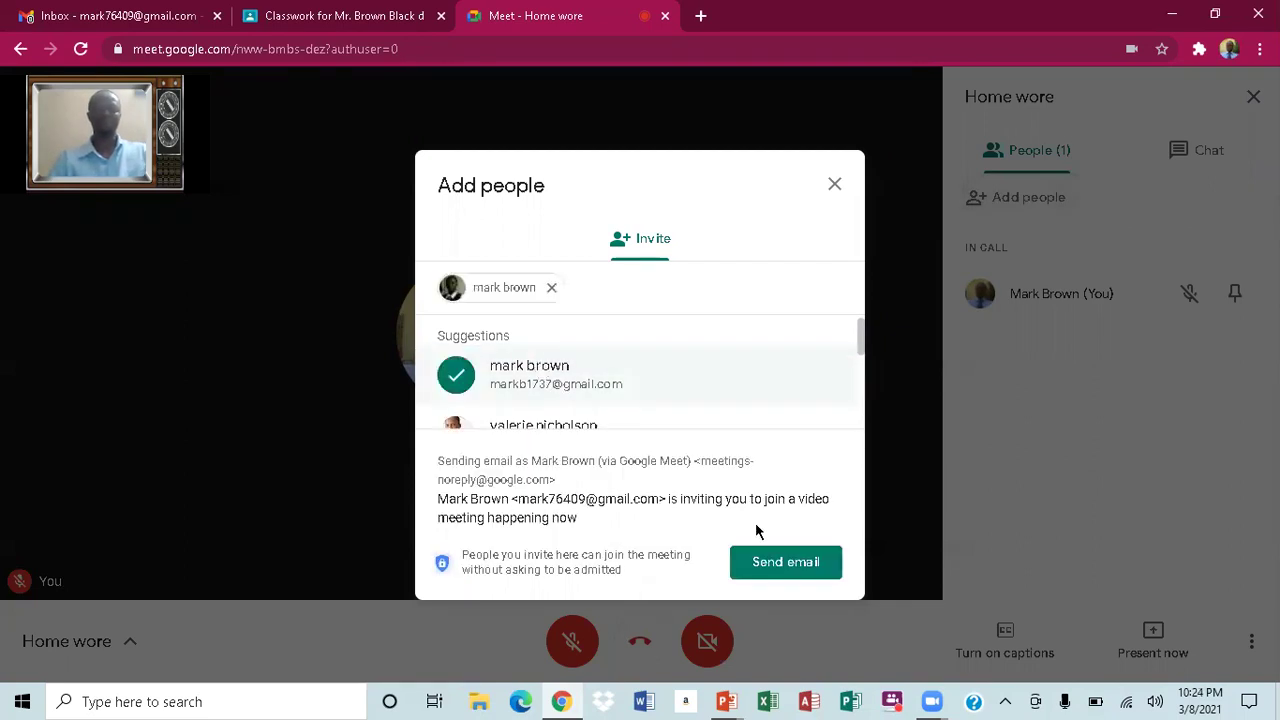
left_click(783, 562)
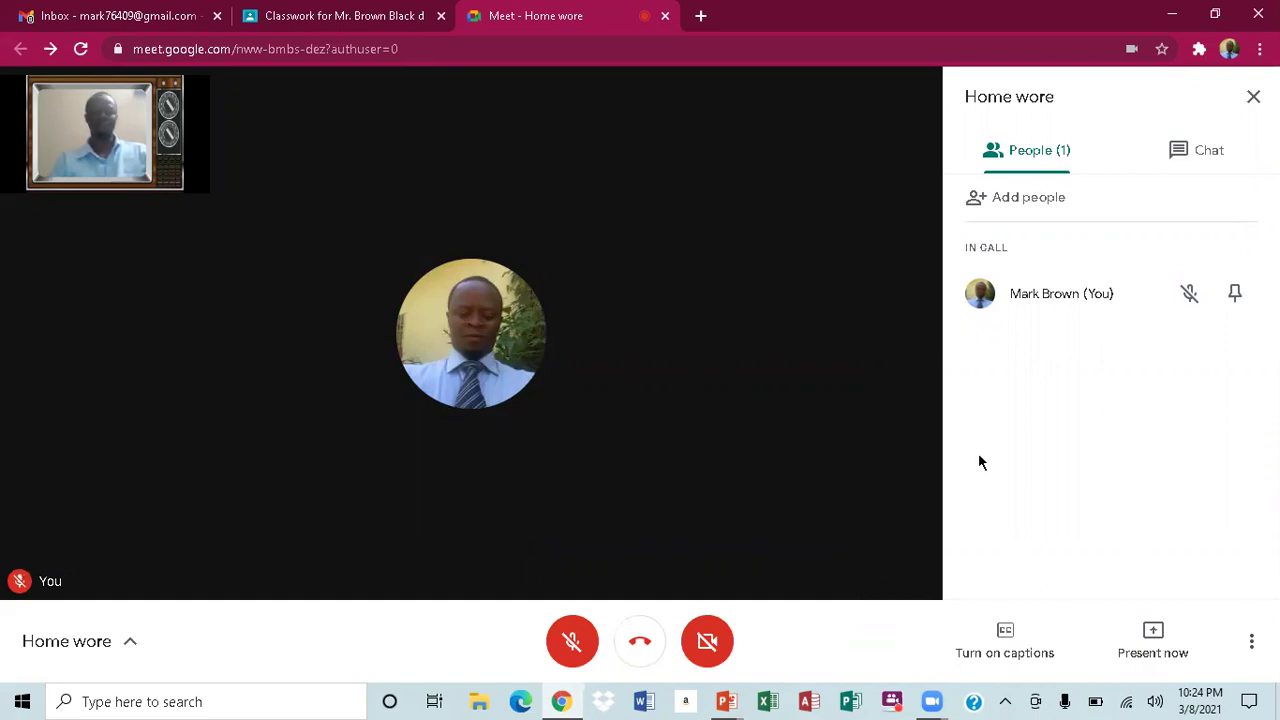
- Pin your own tile to the meeting screen and unpin it again
left_click(1237, 294)
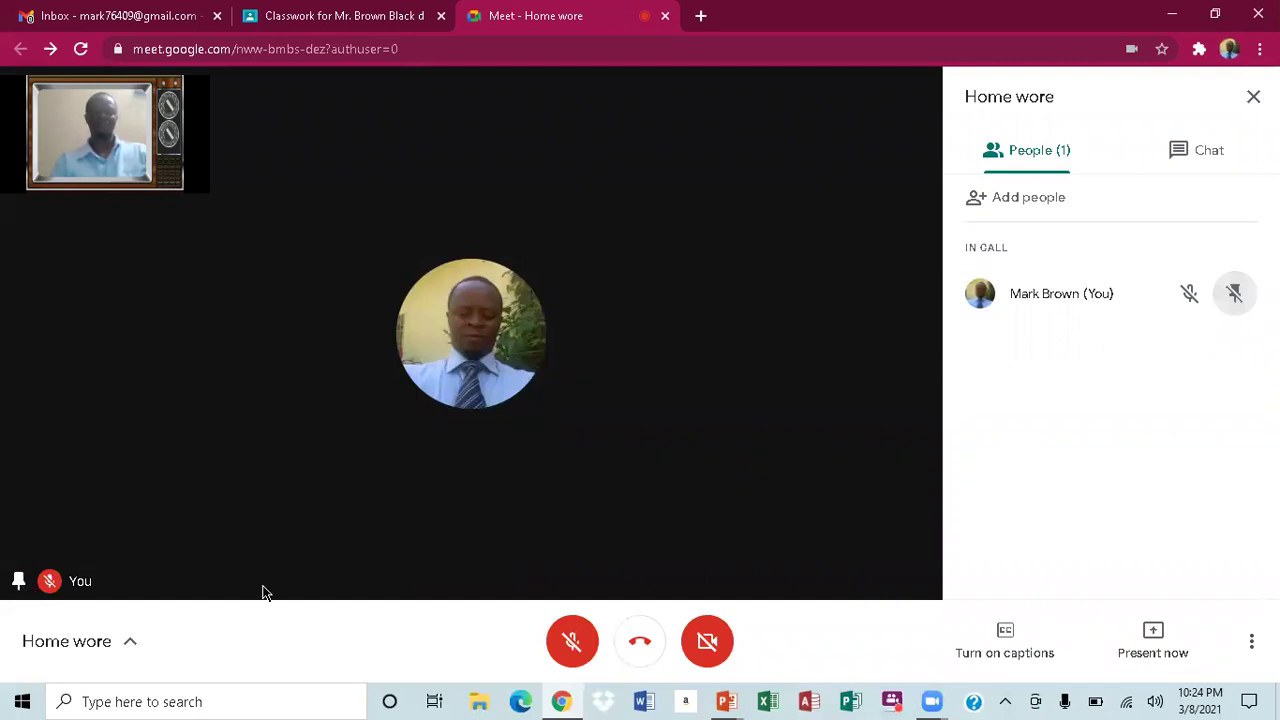
left_click(1235, 303)
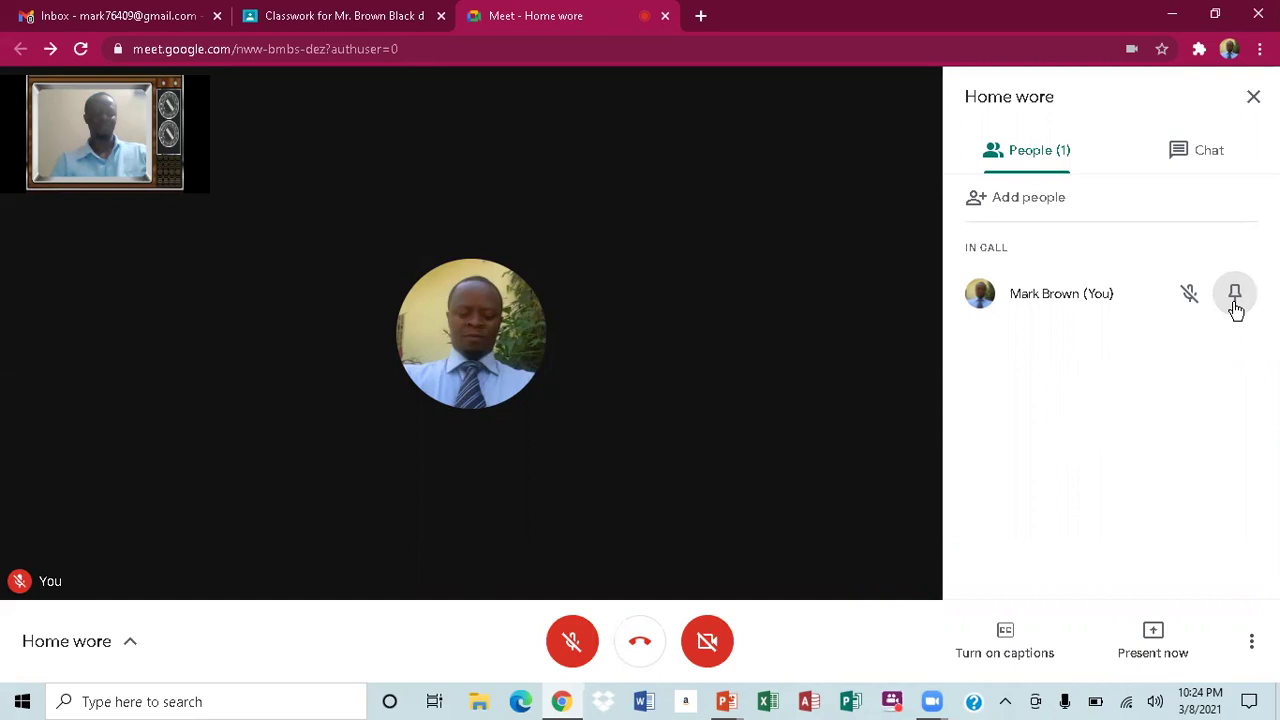
- Review the choices for presenting, the meeting layouts and the additional meeting options without changing any of them
left_click(1155, 632)
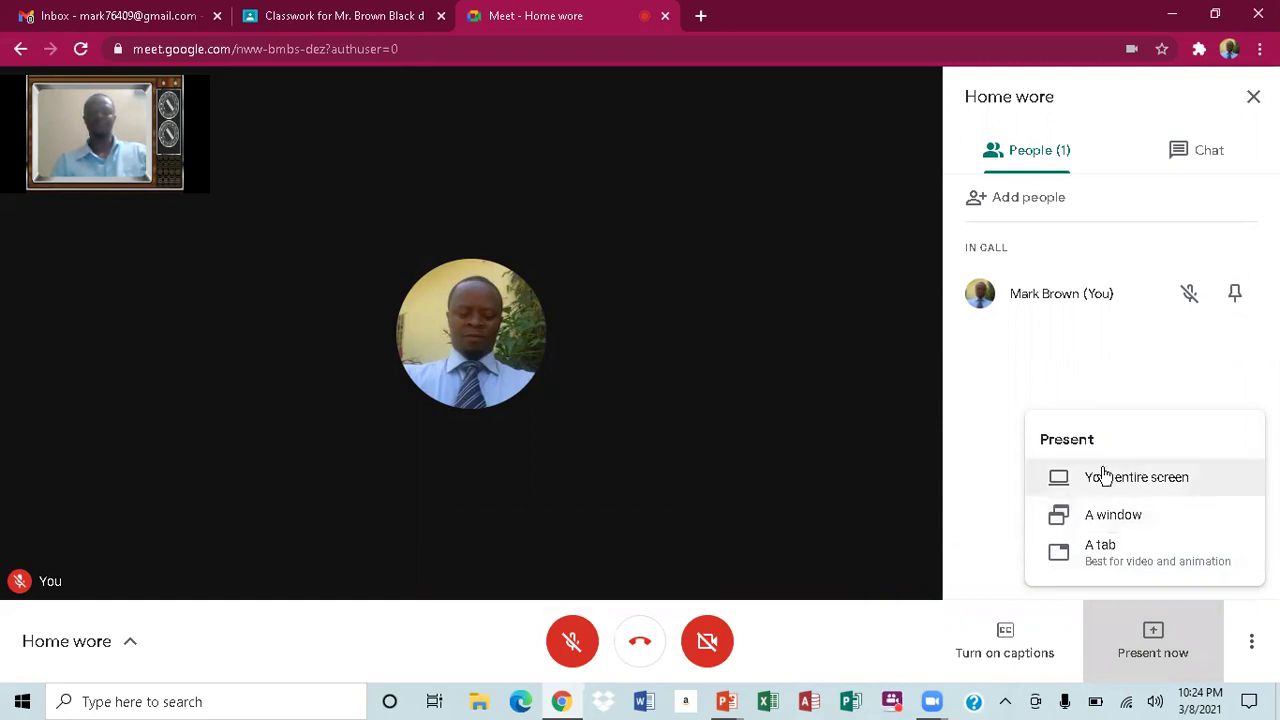
left_click(1143, 412)
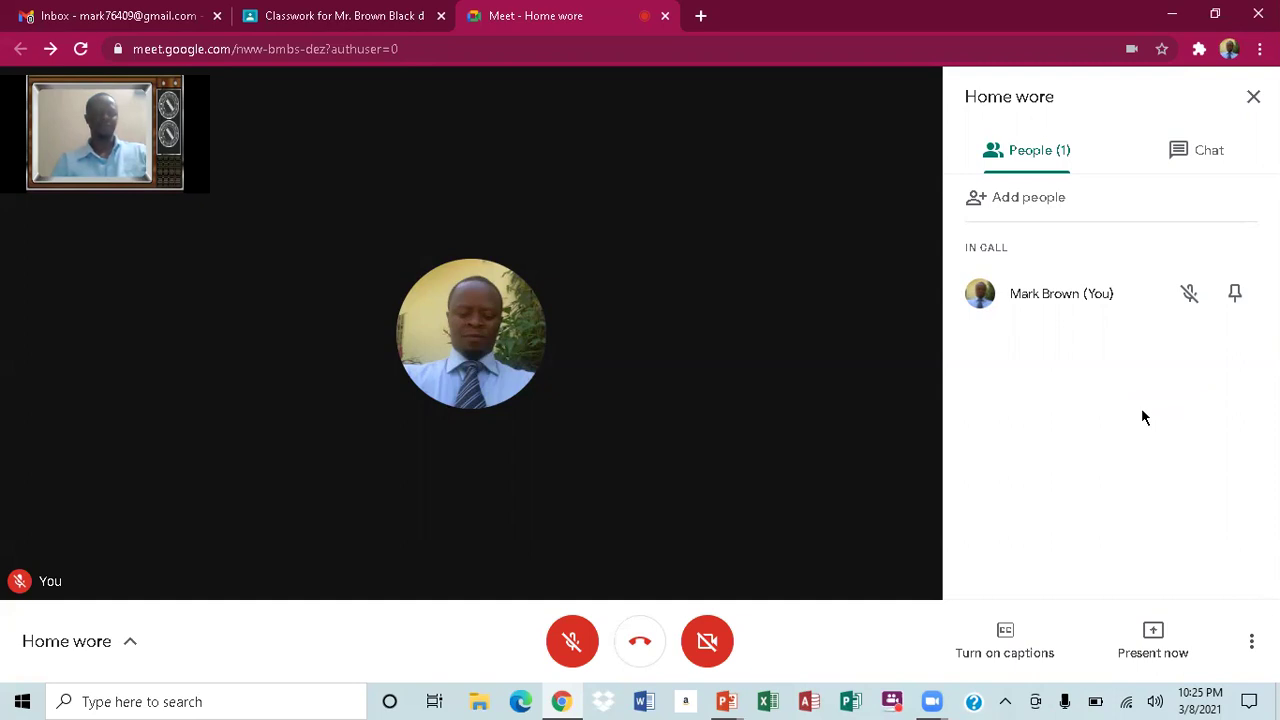
left_click(1251, 645)
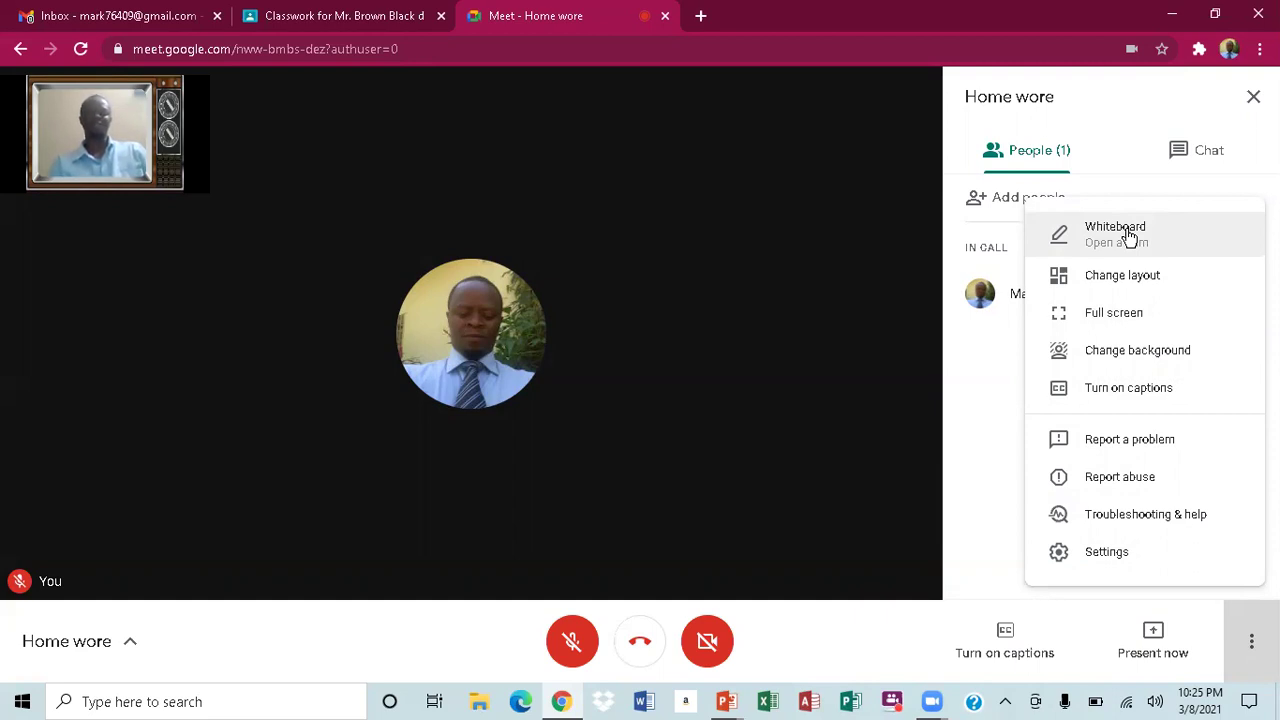
left_click(1103, 283)
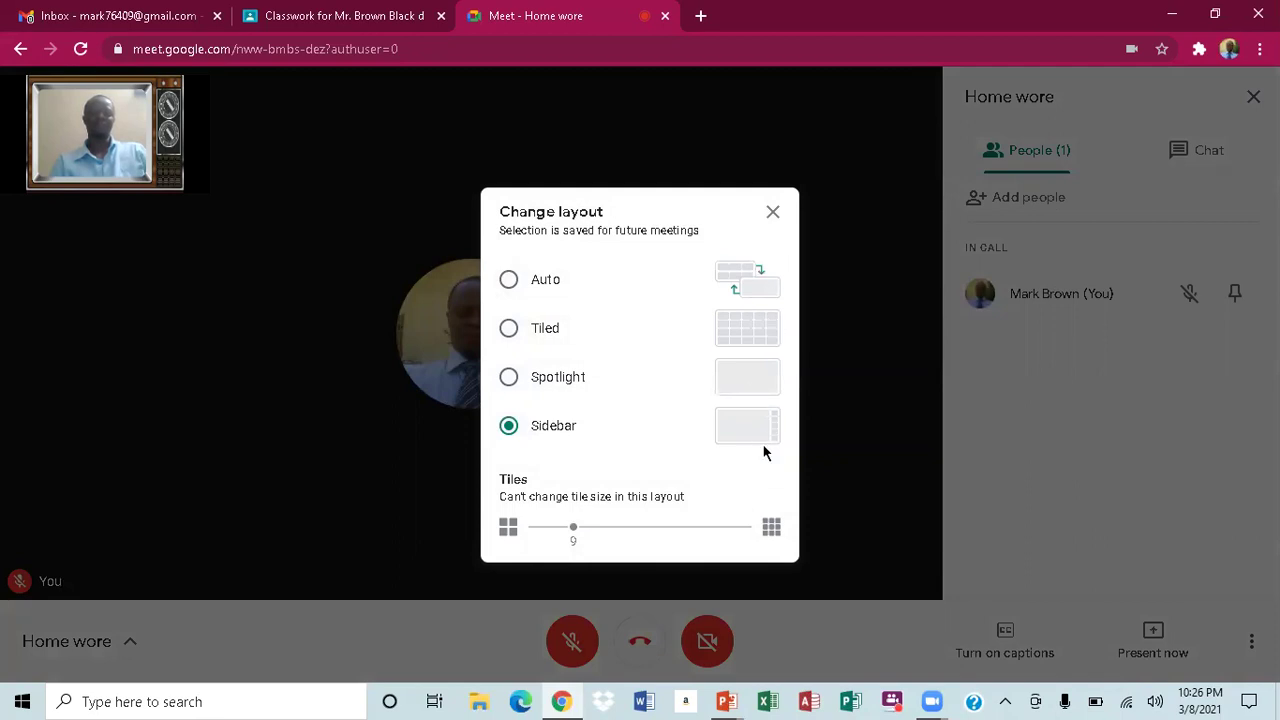
left_click(770, 214)
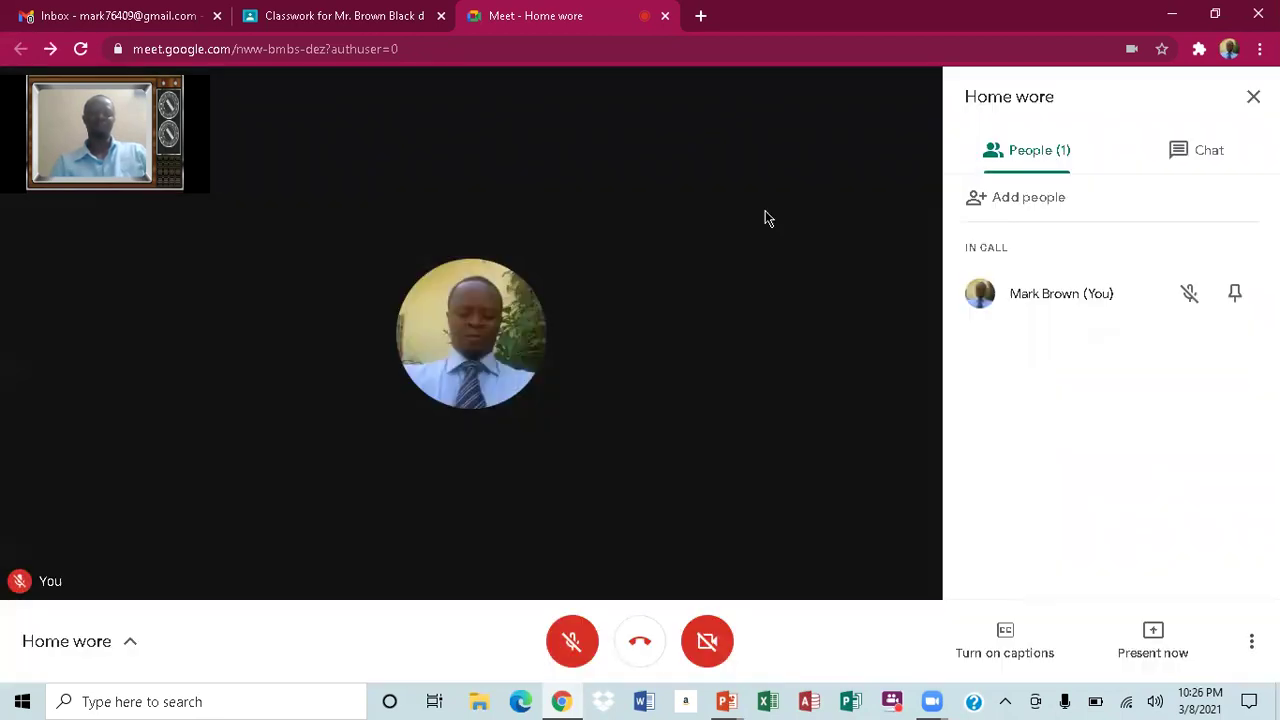
left_click(1253, 642)
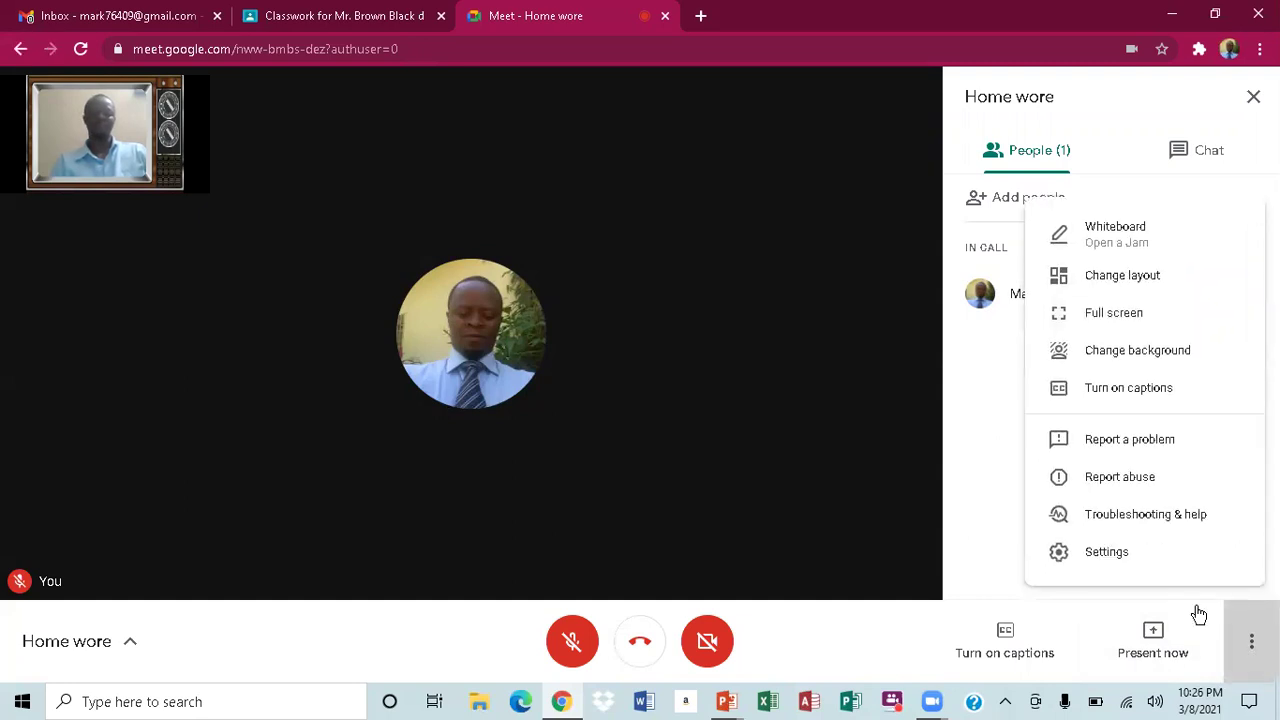
left_click(1000, 413)
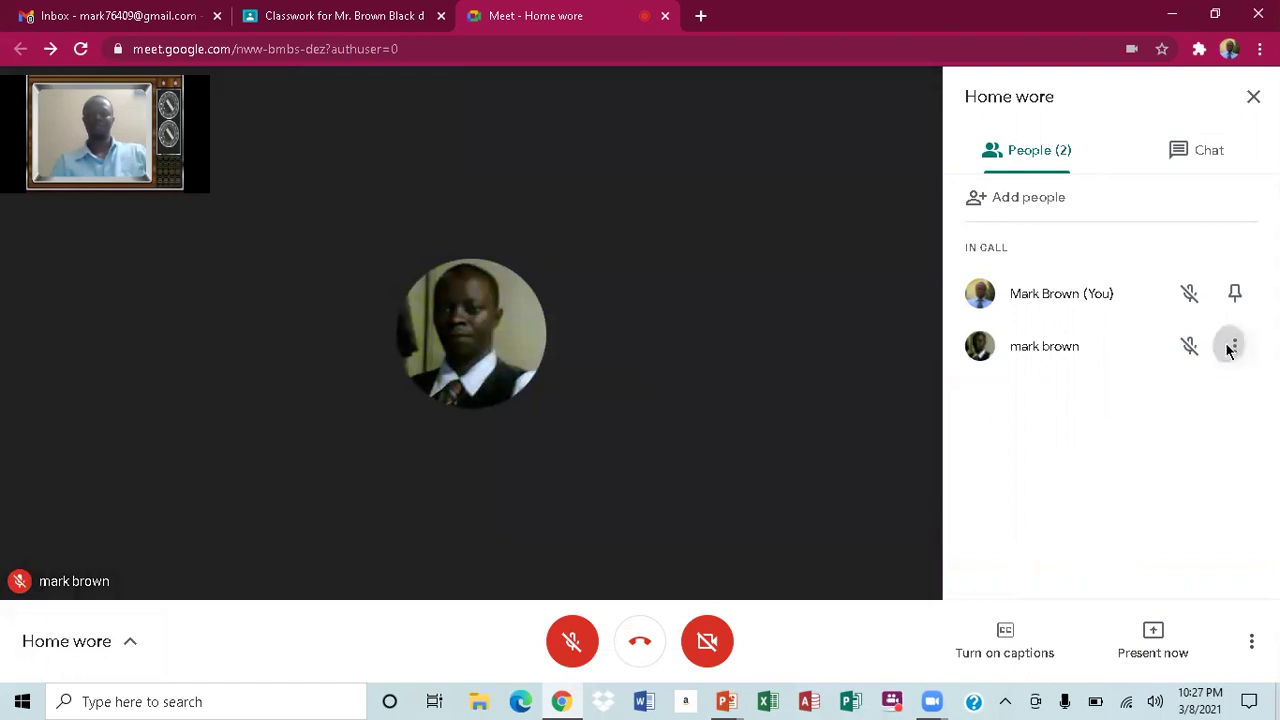
- Pin the invited participant to the screen and unpin them again
left_click(1230, 350)
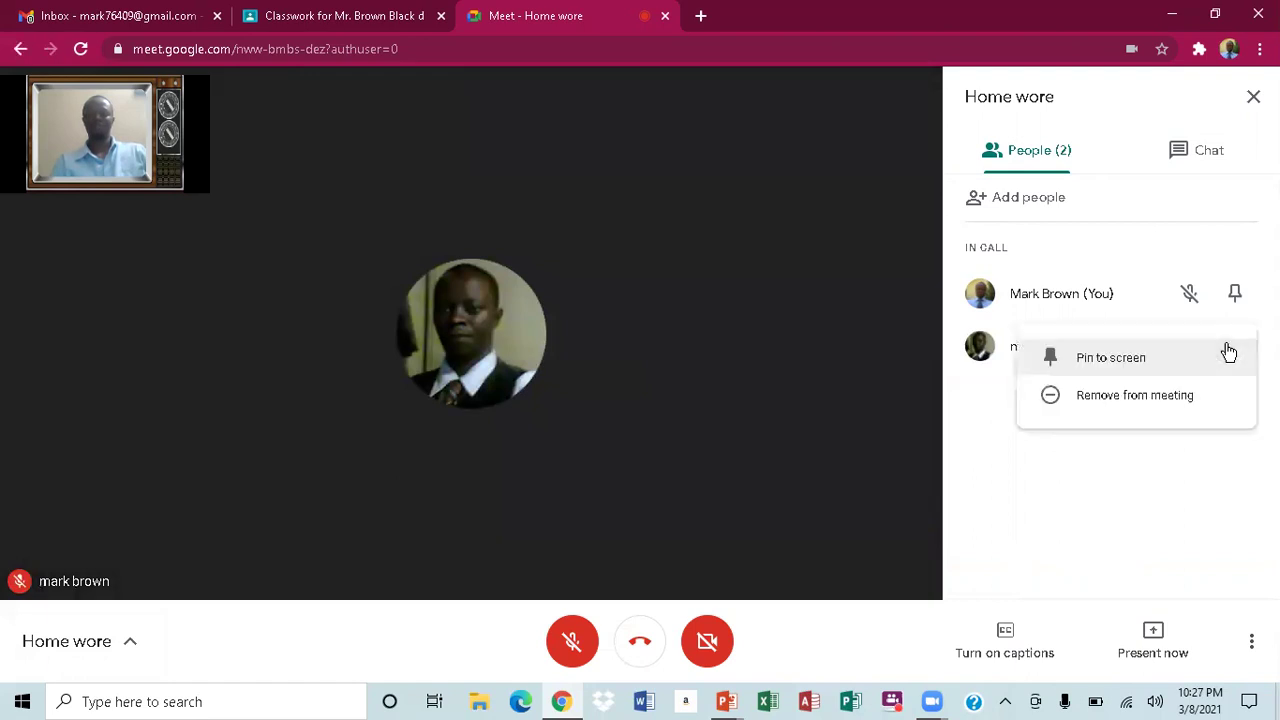
left_click(1095, 364)
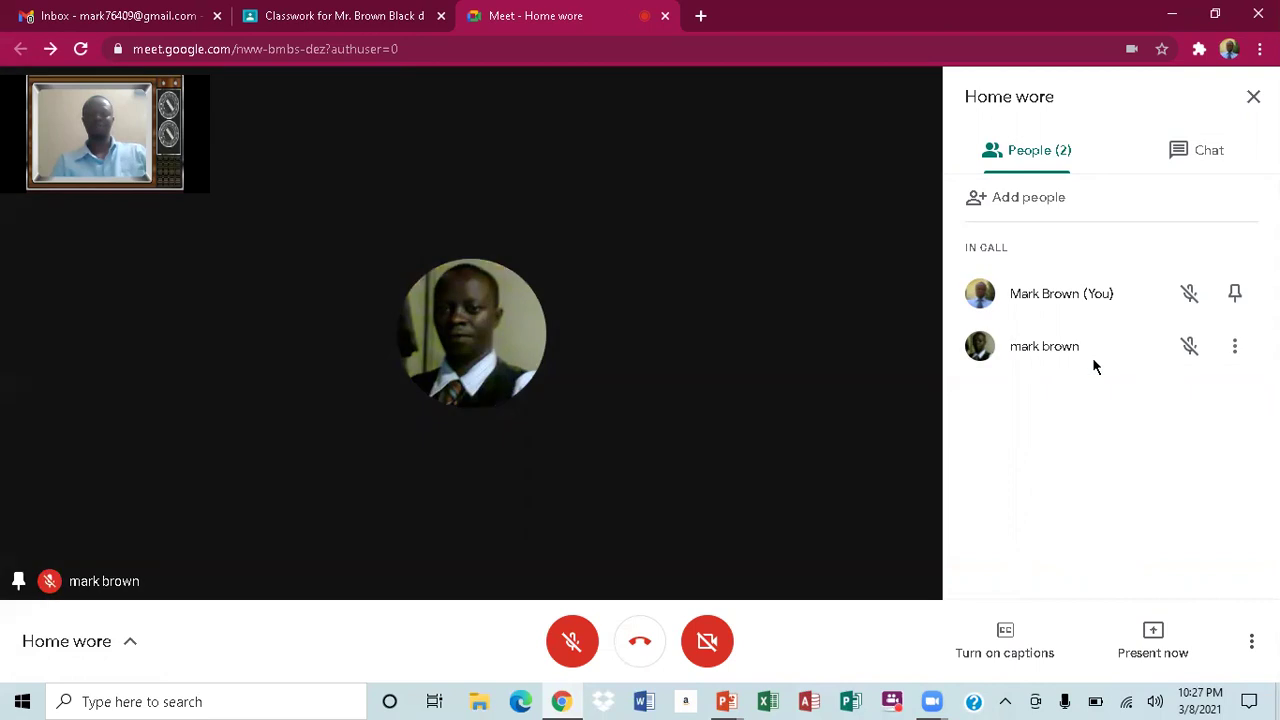
mouse_move(673, 345)
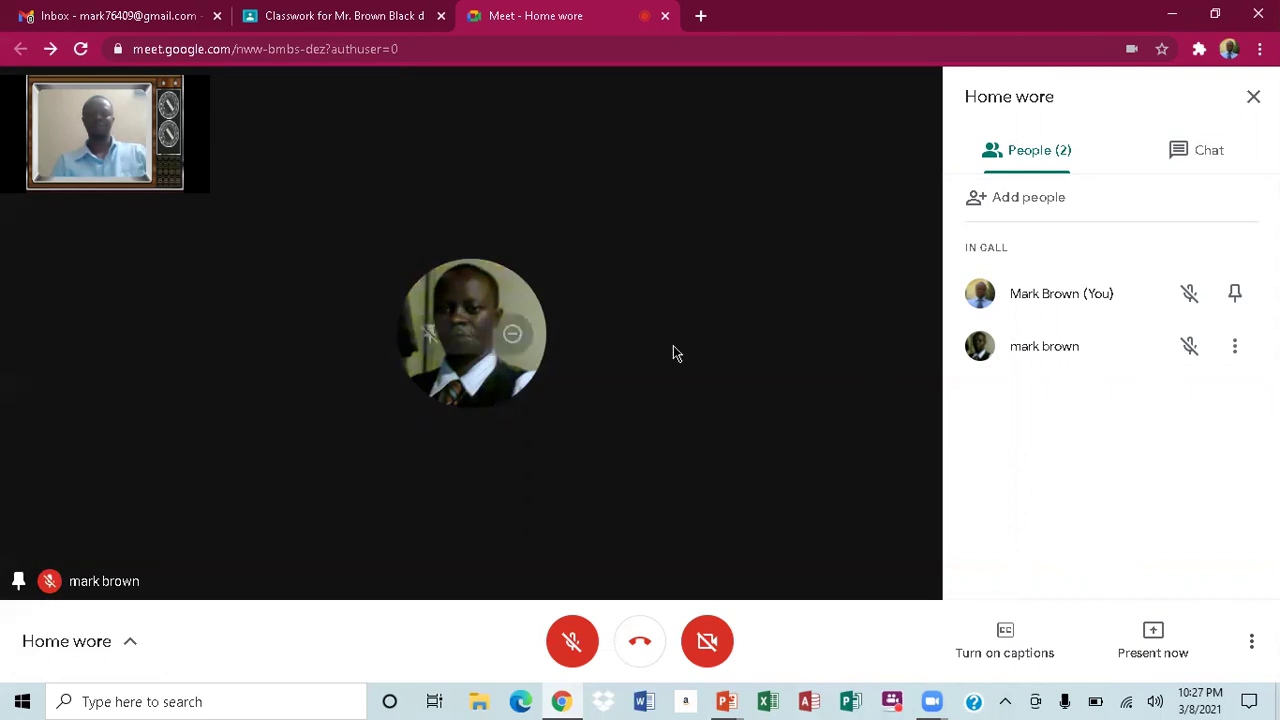
left_click(1234, 346)
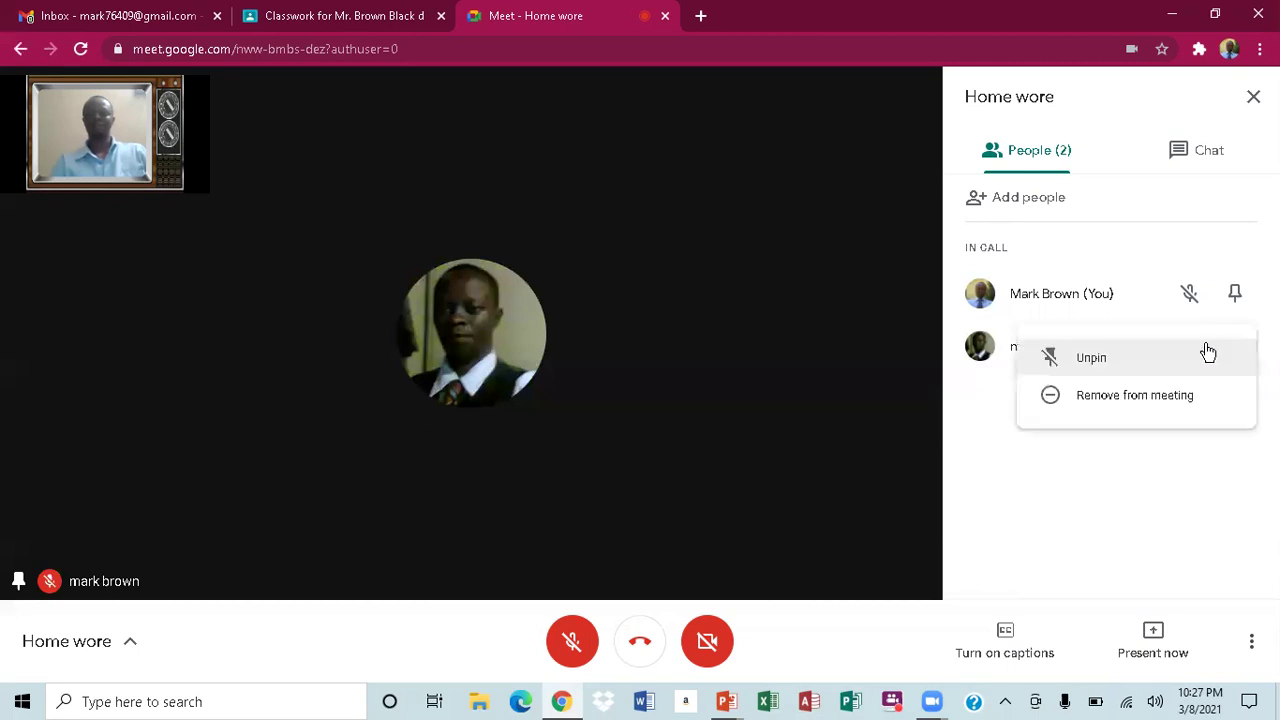
left_click(1091, 356)
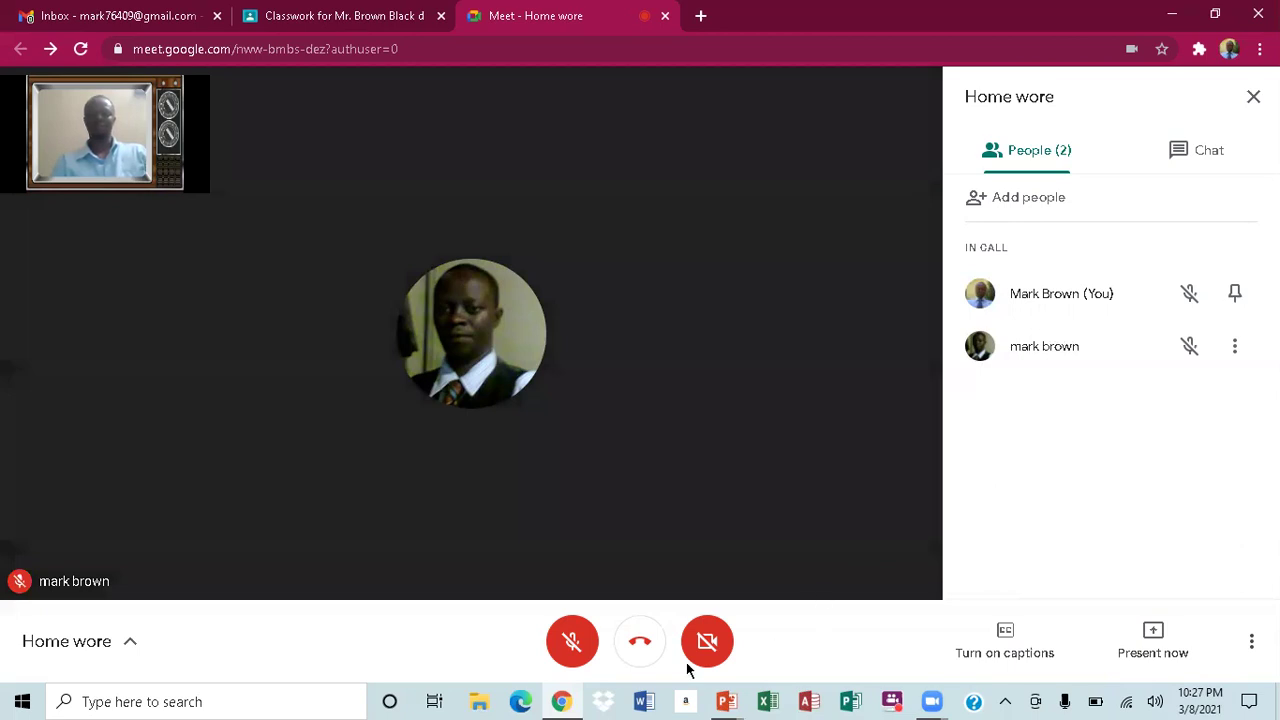
- Check the topic outline in PowerPoint, return to Meet in Chrome, and examine the application windows offered for sharing without sharing one
key("alt+Tab")
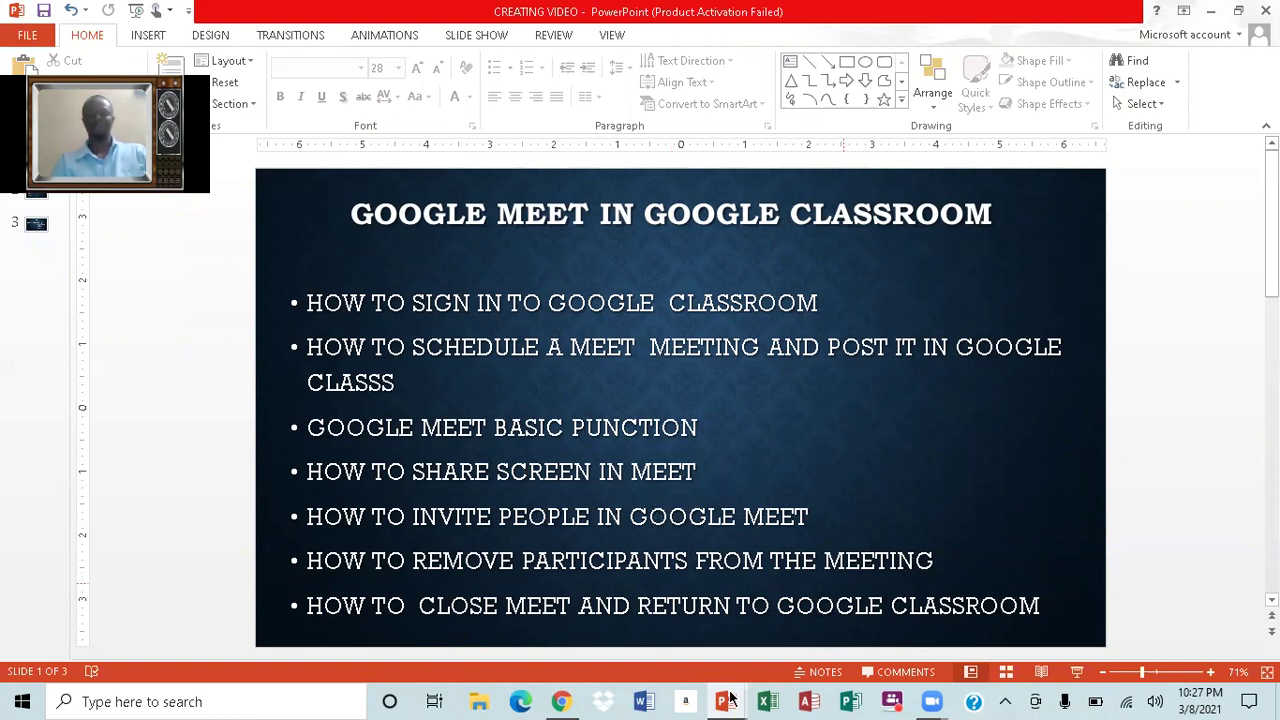
left_click(556, 701)
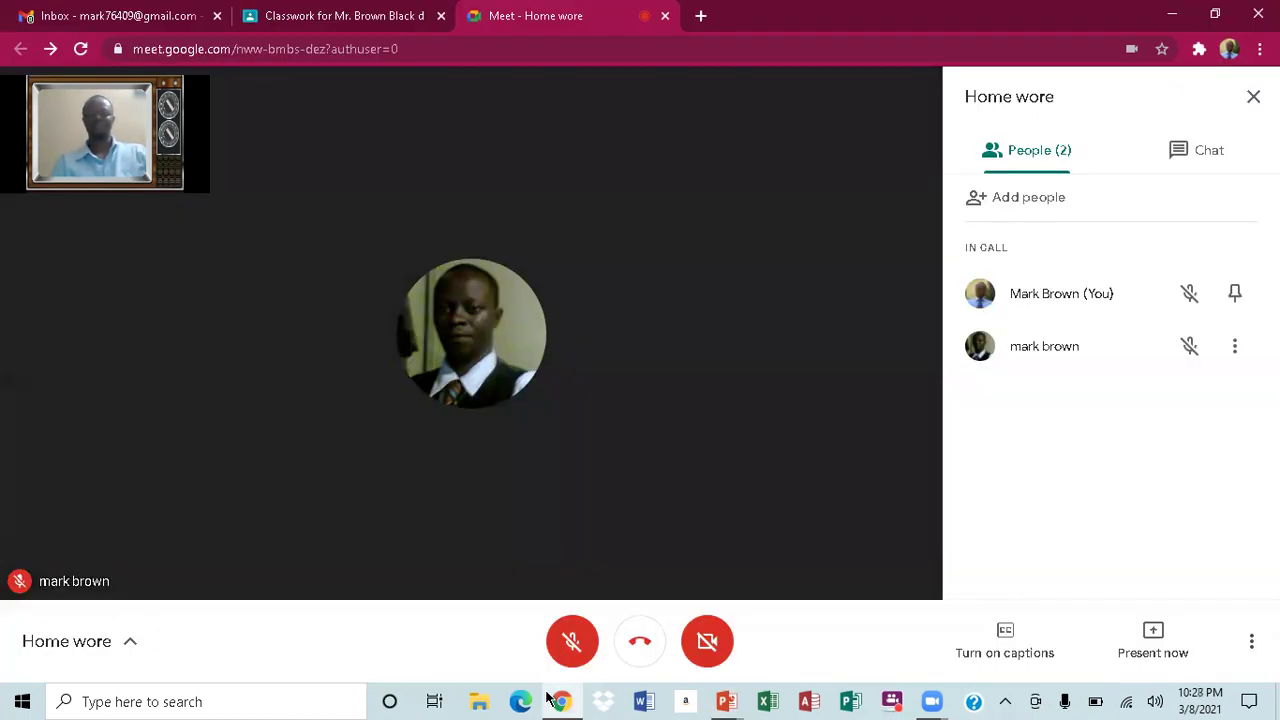
left_click(1152, 630)
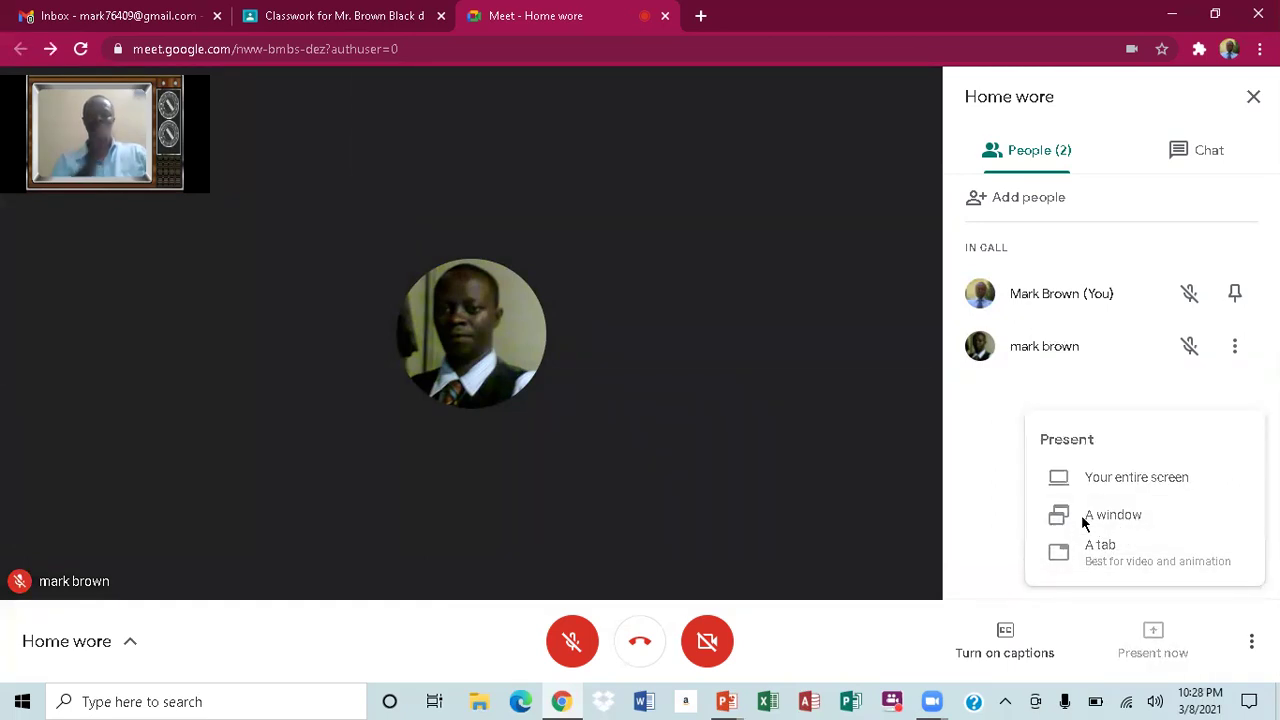
left_click(1083, 517)
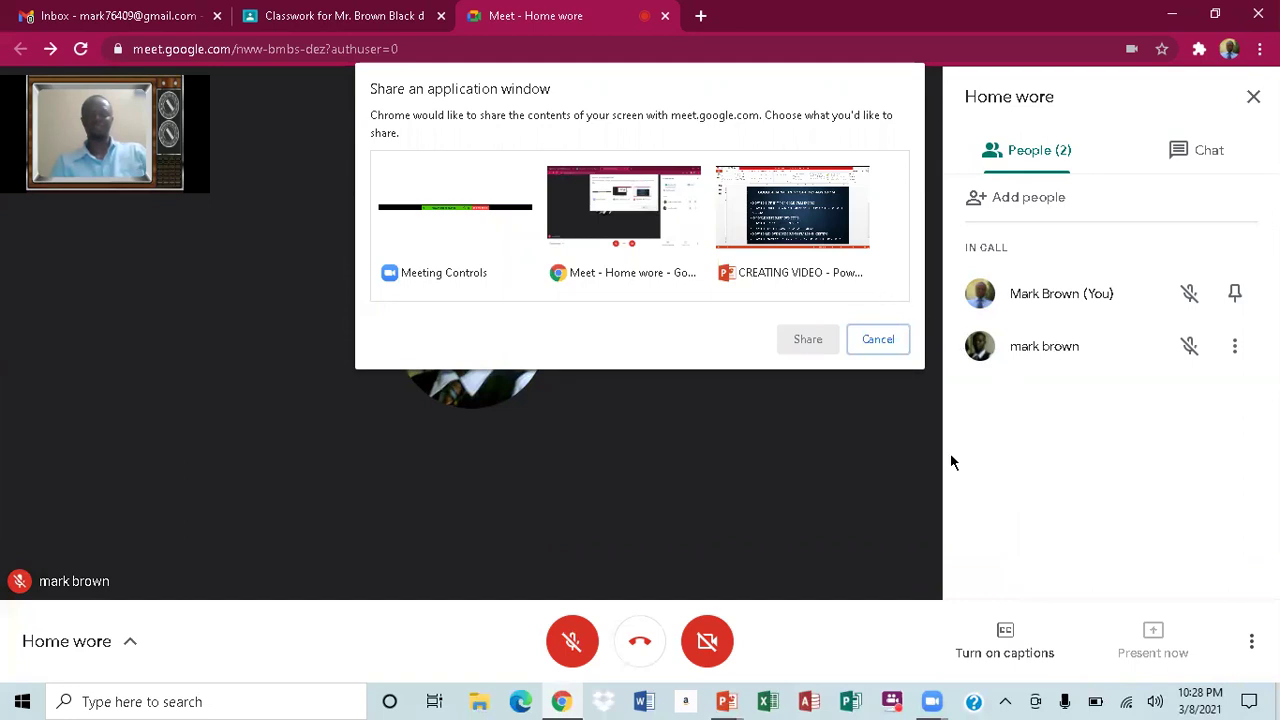
left_click(860, 339)
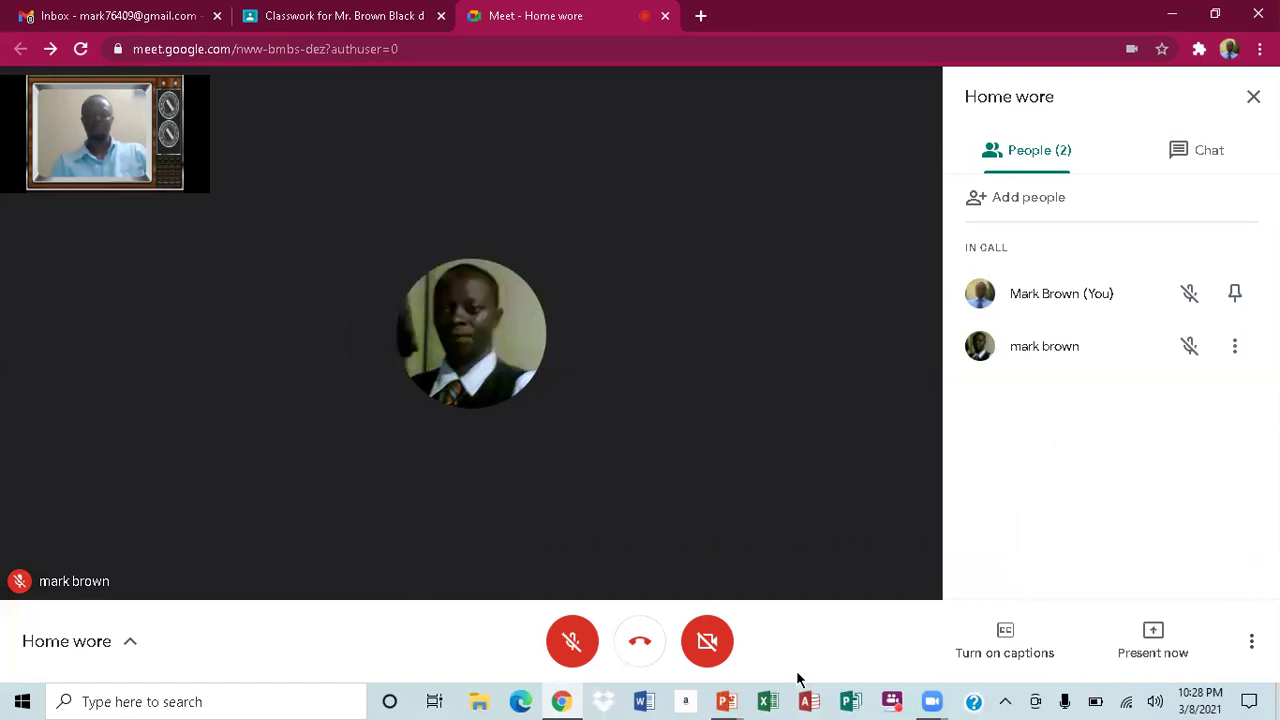
- Bring up the motion presentation in PowerPoint, and switch back to the Meet call in Chrome
mouse_move(727, 701)
left_click(818, 645)
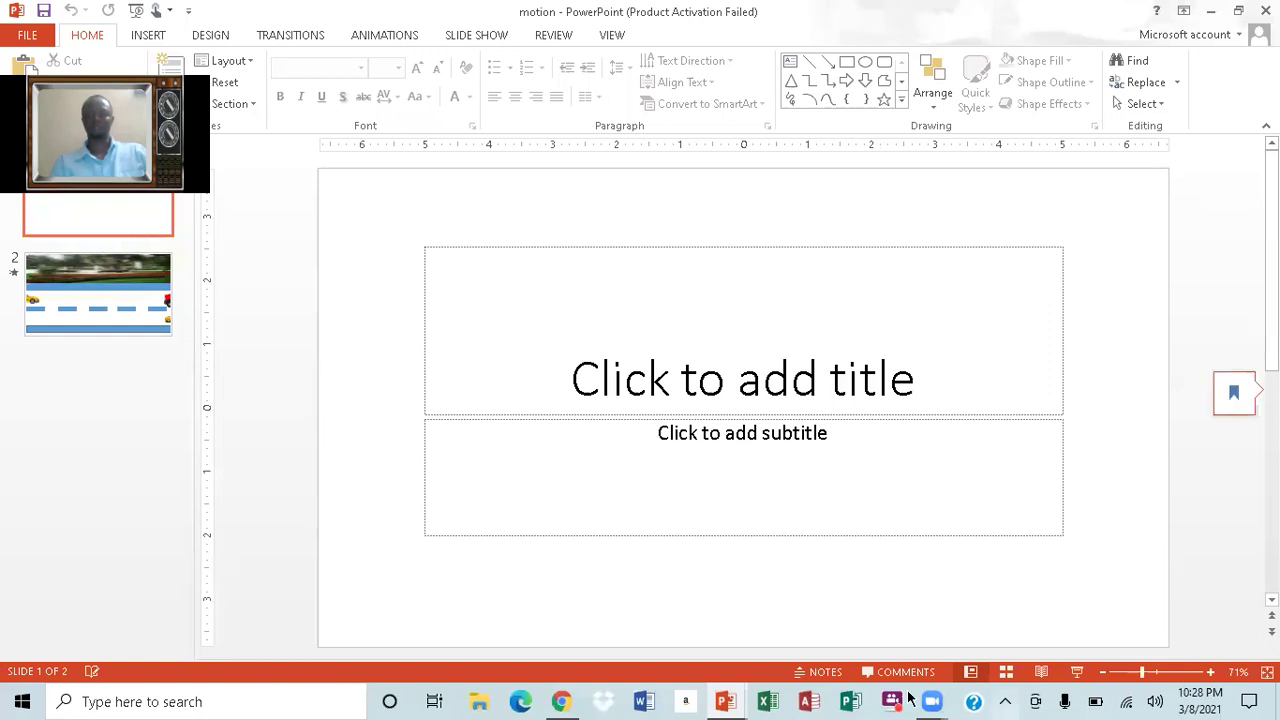
mouse_move(563, 692)
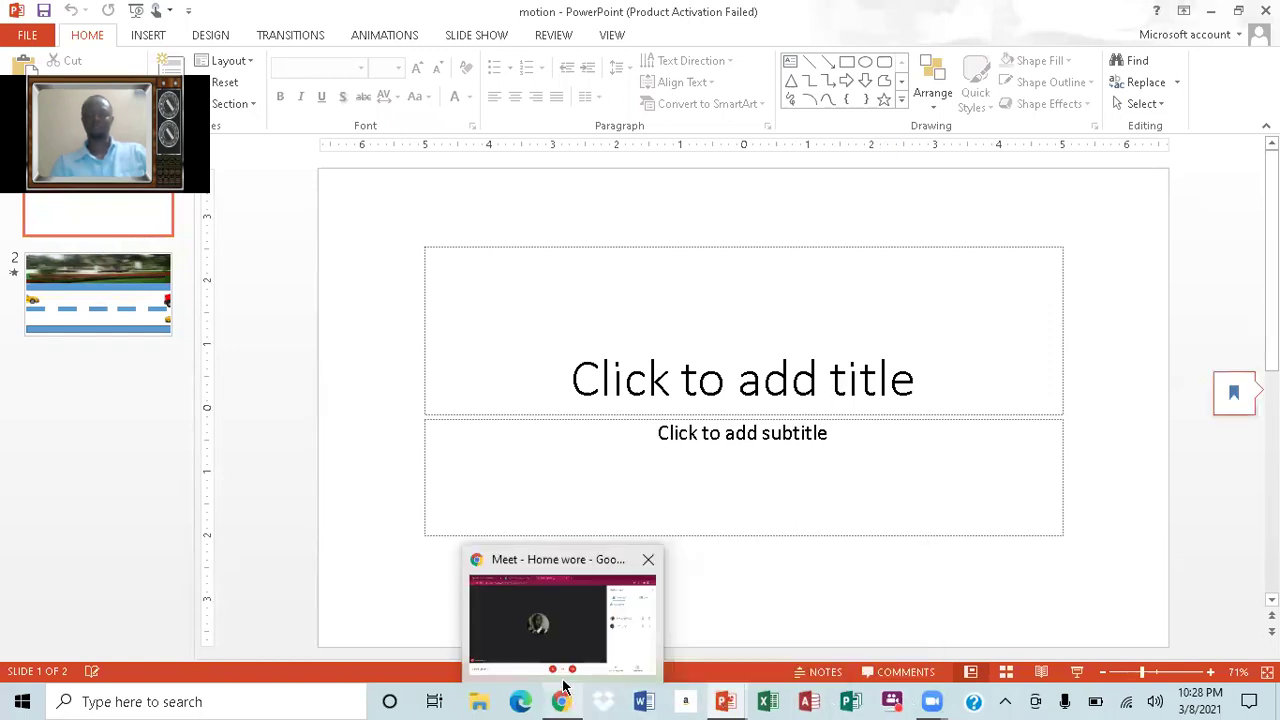
left_click(572, 624)
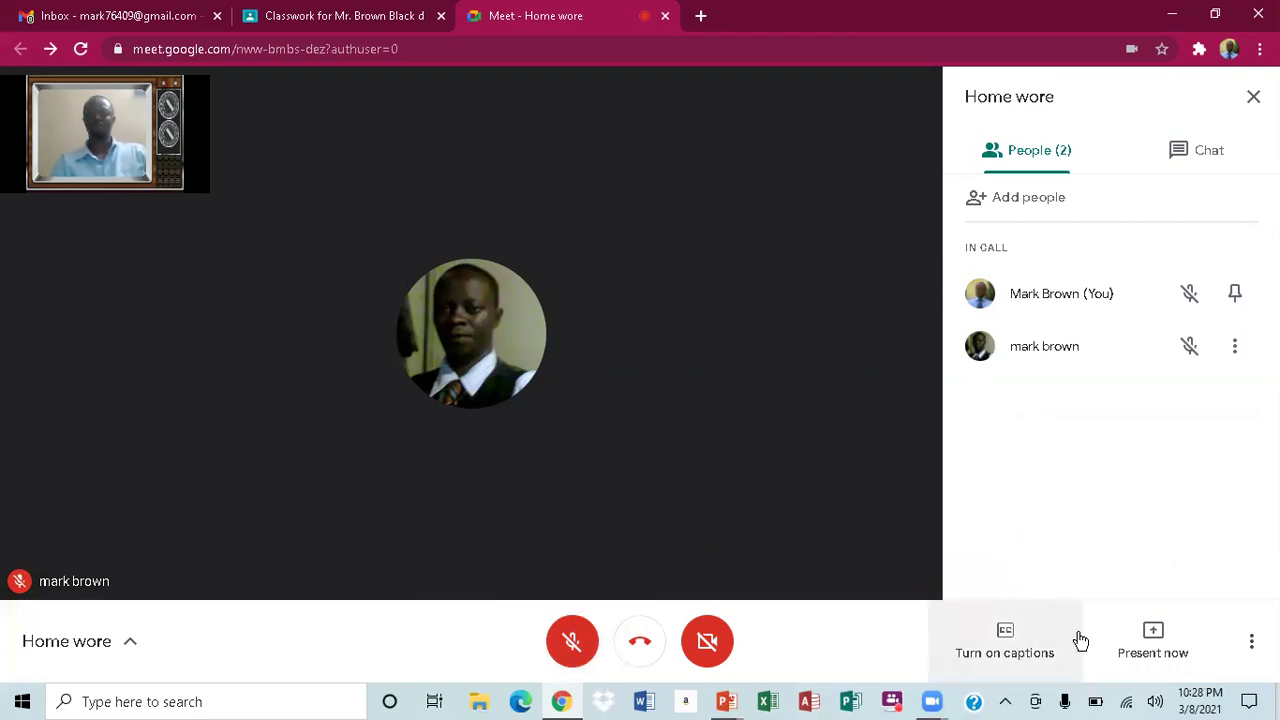
- Share the motion PowerPoint window with the meeting and play its slide 2 as a slide show
left_click(1174, 632)
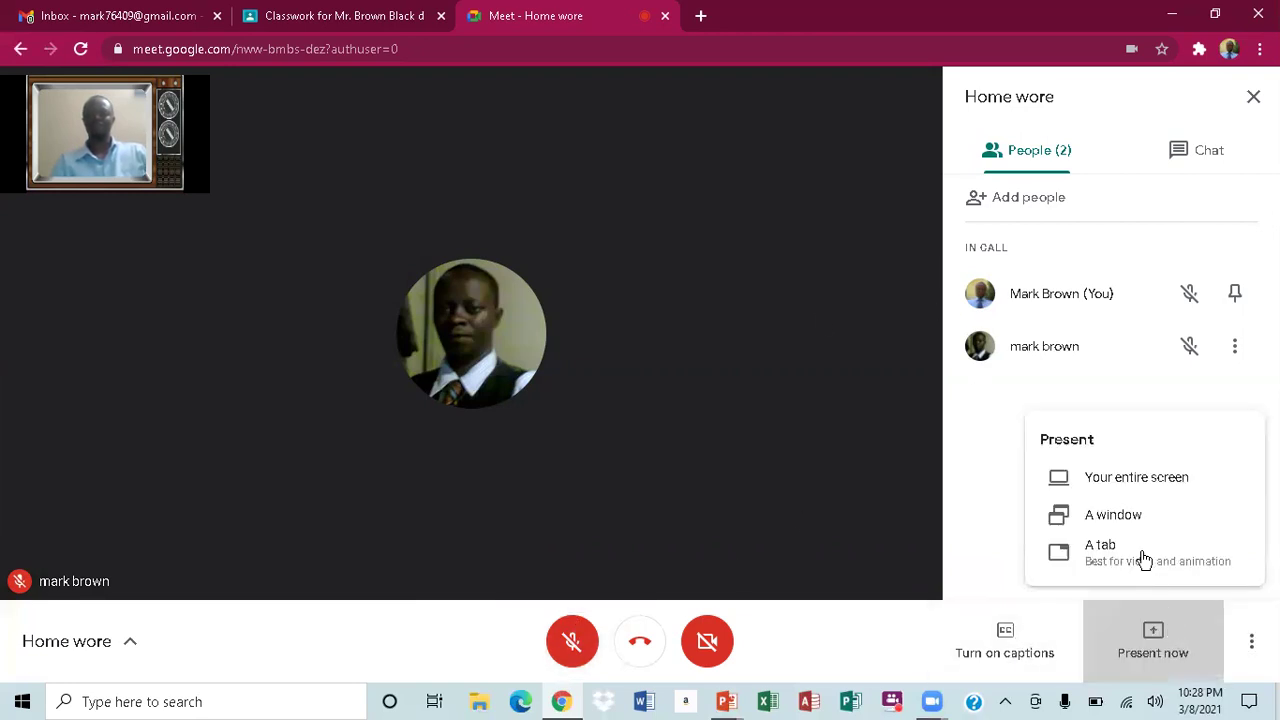
left_click(1130, 518)
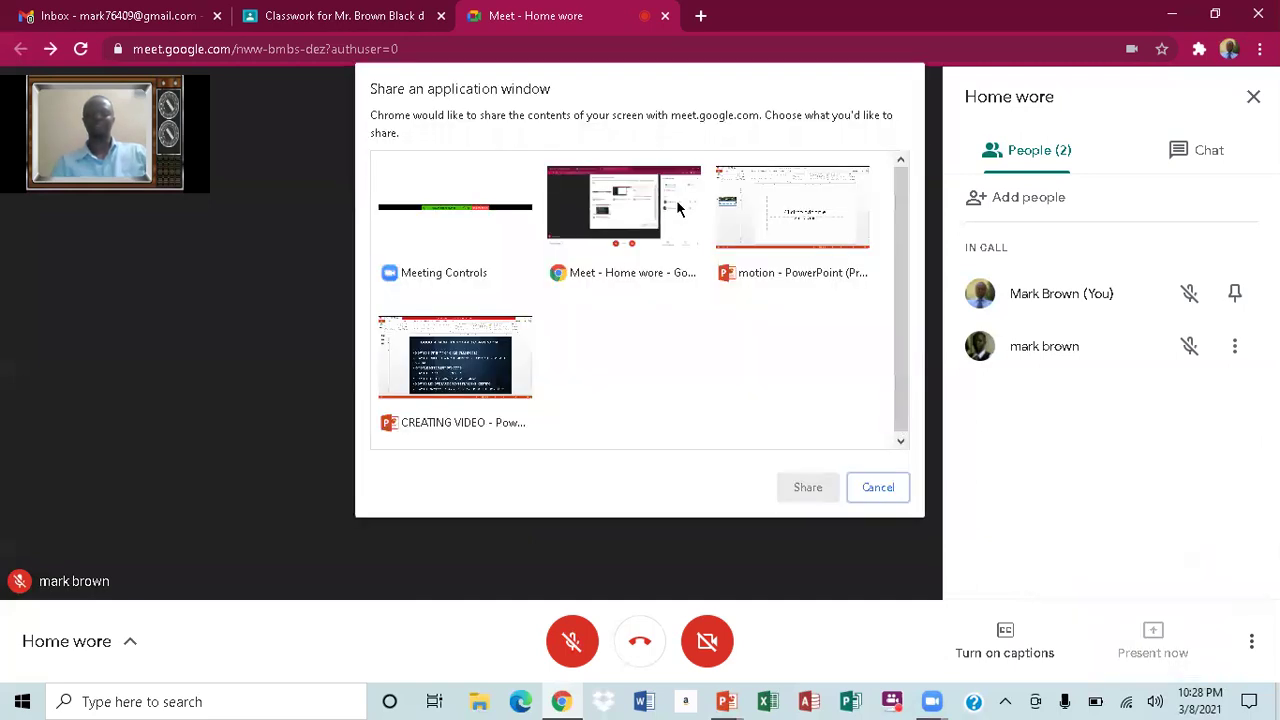
left_click(776, 215)
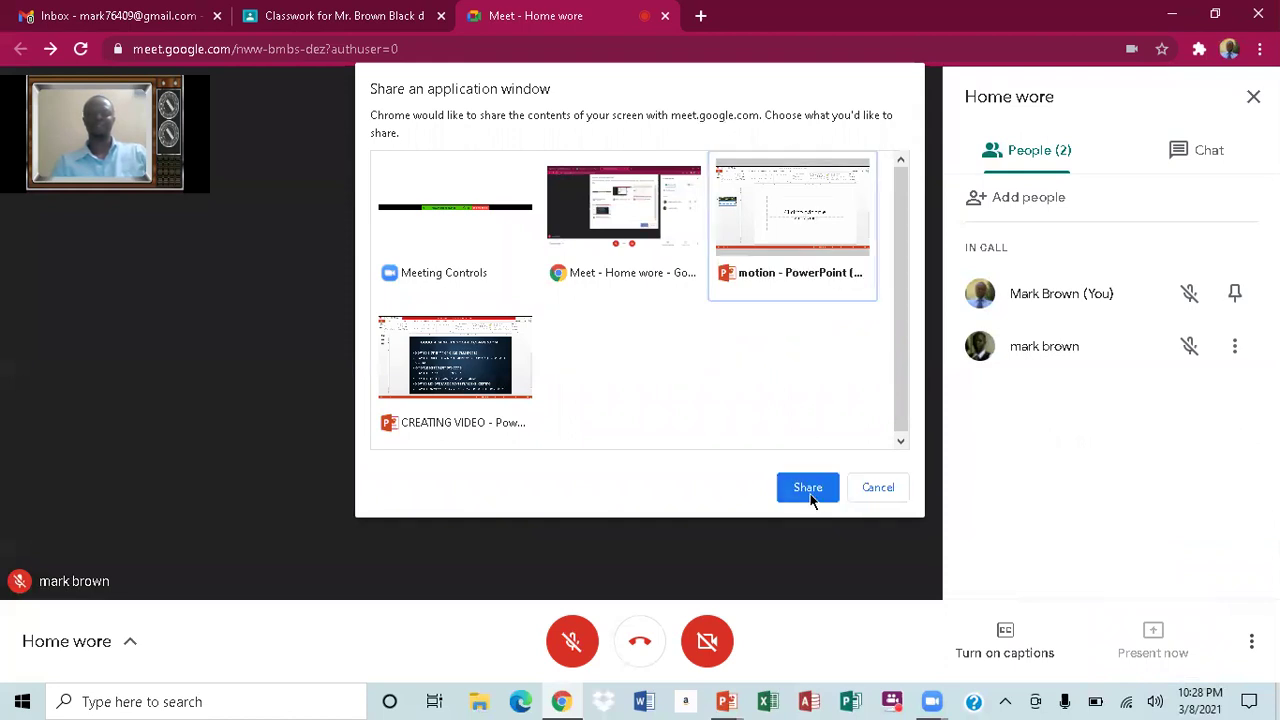
left_click(808, 490)
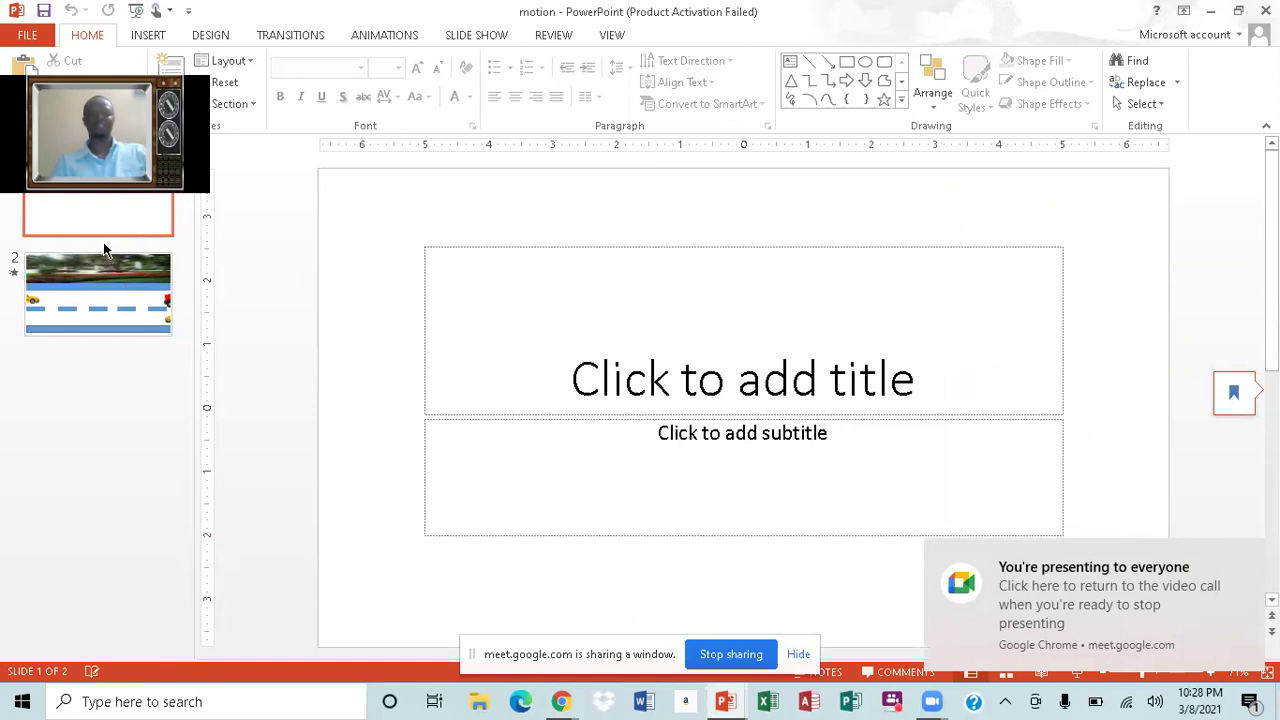
left_click(112, 305)
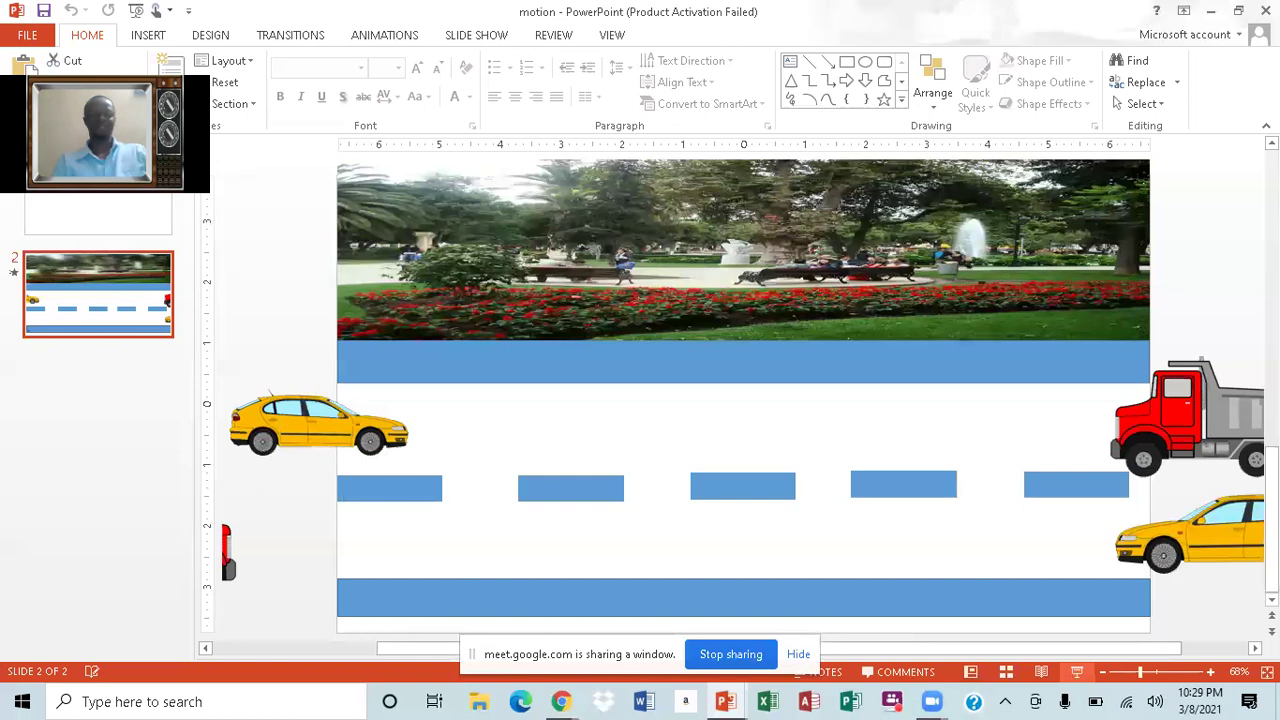
left_click(1077, 671)
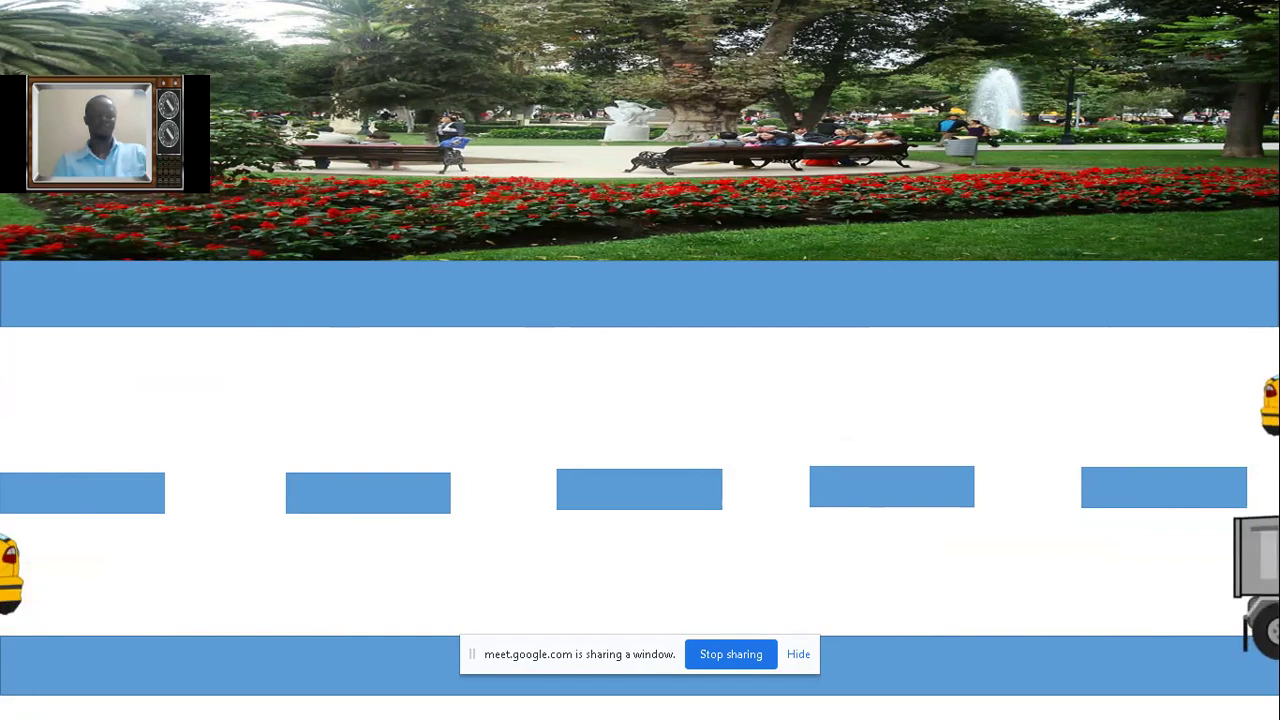
- Stop sharing the window, and end the slide show to return to Meet in Chrome
left_click(730, 655)
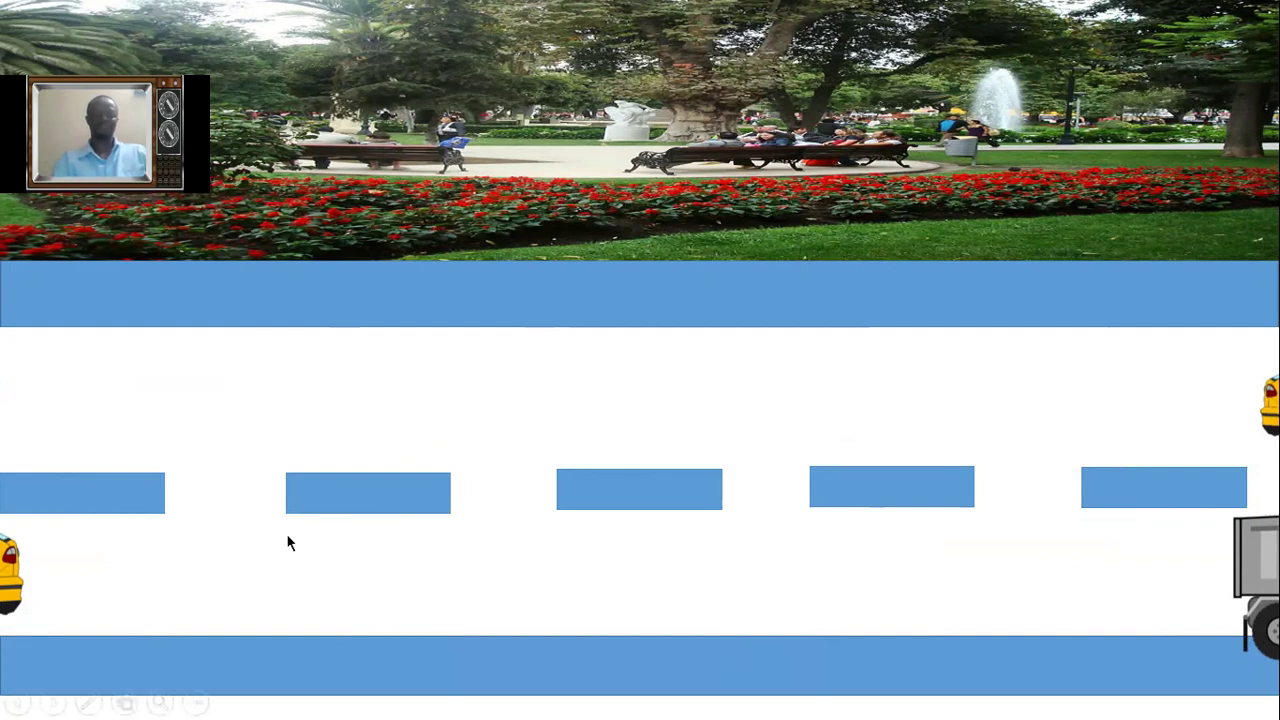
key("Escape")
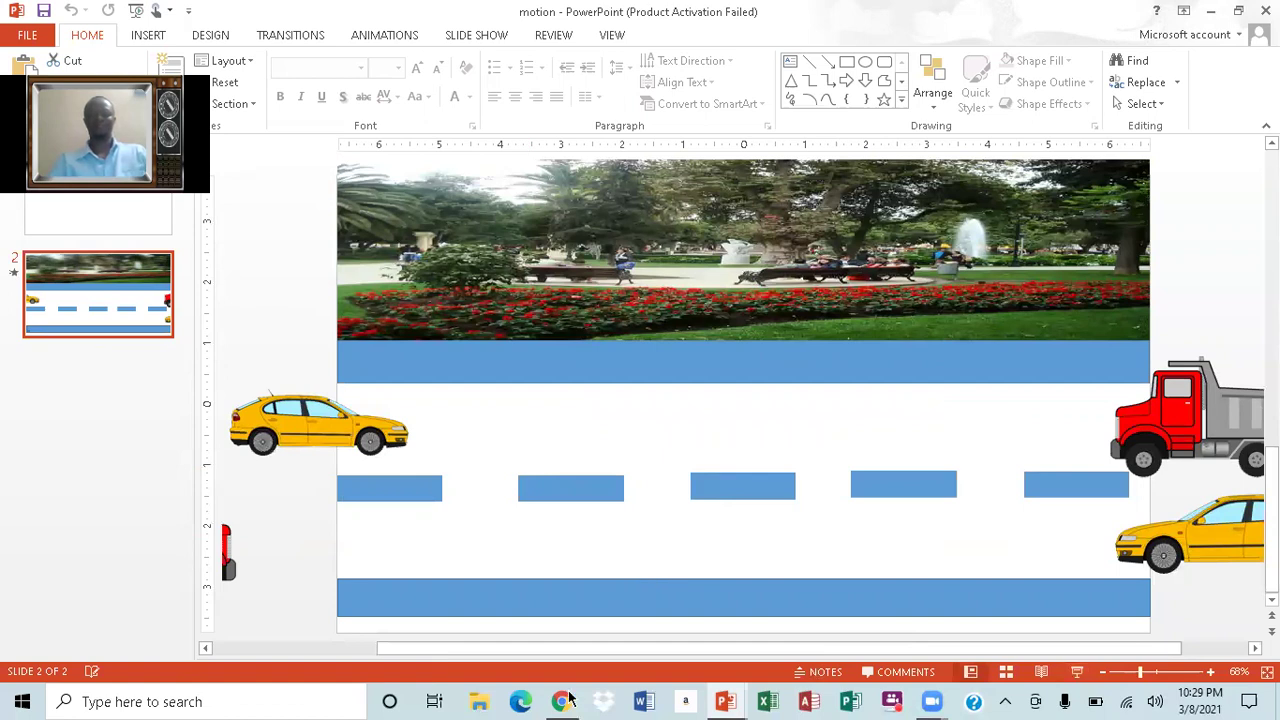
mouse_move(561, 701)
left_click(556, 643)
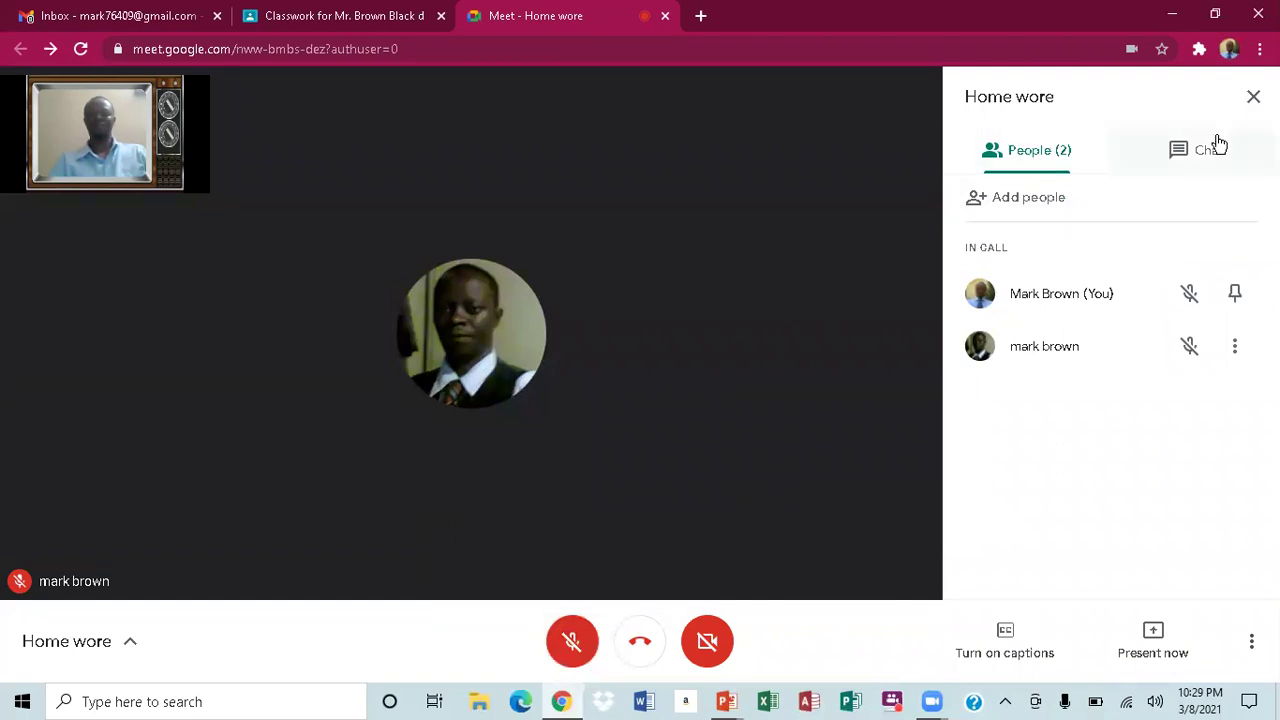
- Close the meeting's participant list and check the topic outline in the CREATING VIDEO presentation in PowerPoint
left_click(1250, 97)
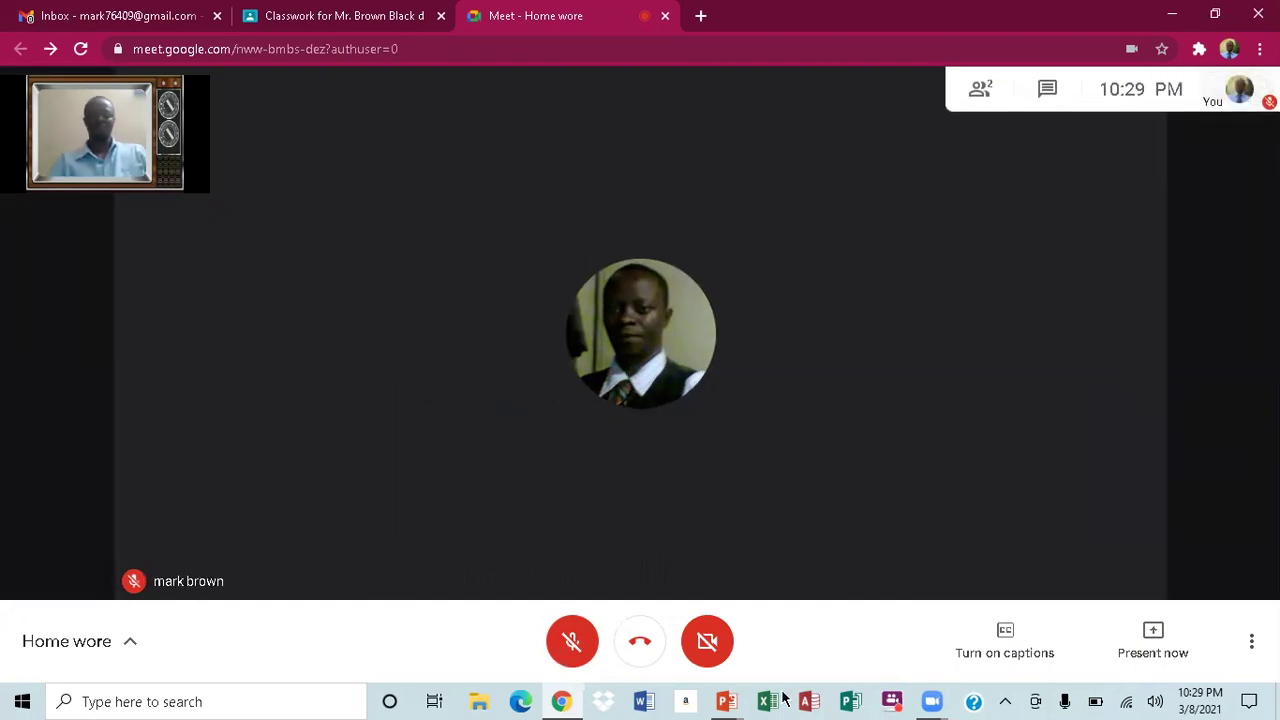
mouse_move(726, 700)
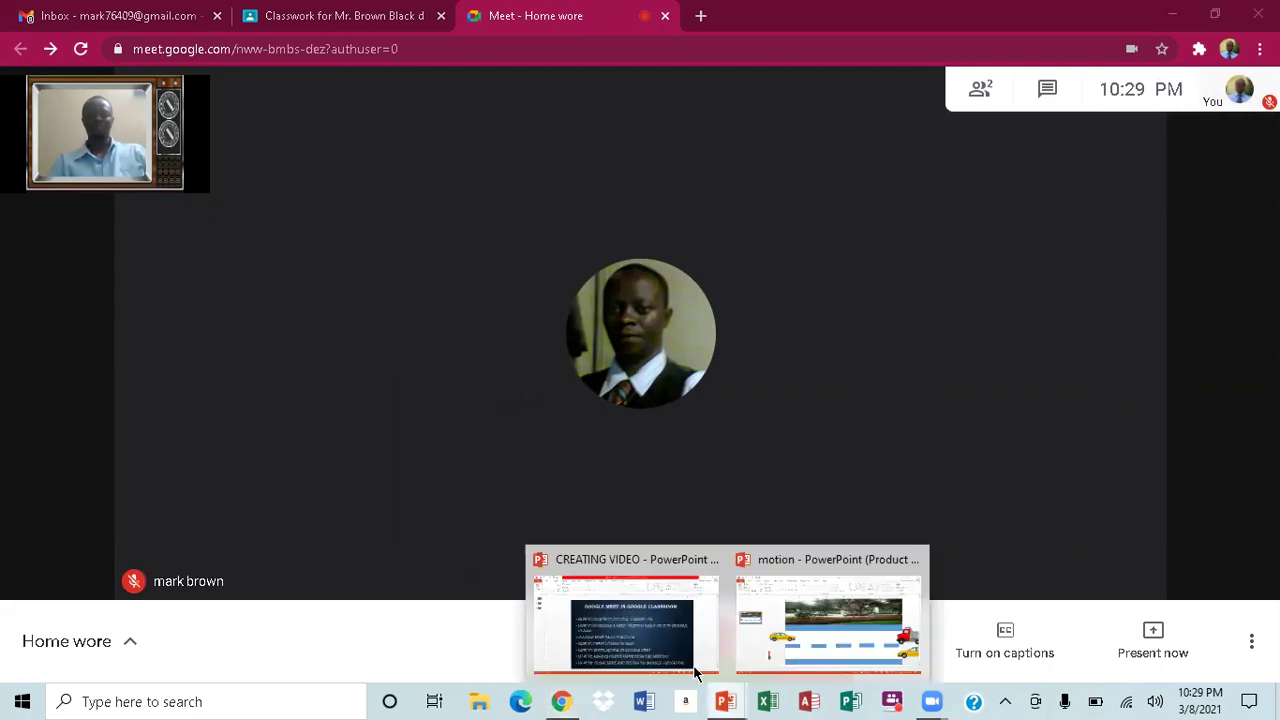
left_click(667, 628)
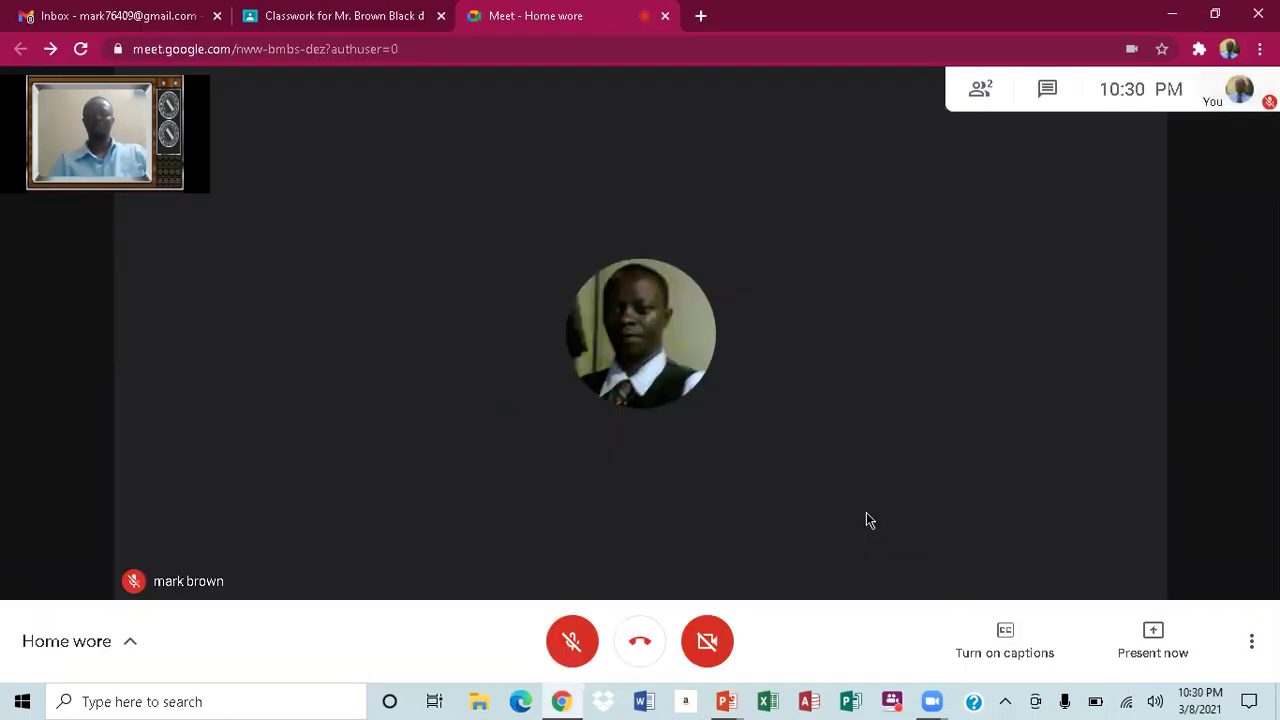
- Remove the invited participant from the Meet call without filling out an abuse report
left_click(978, 92)
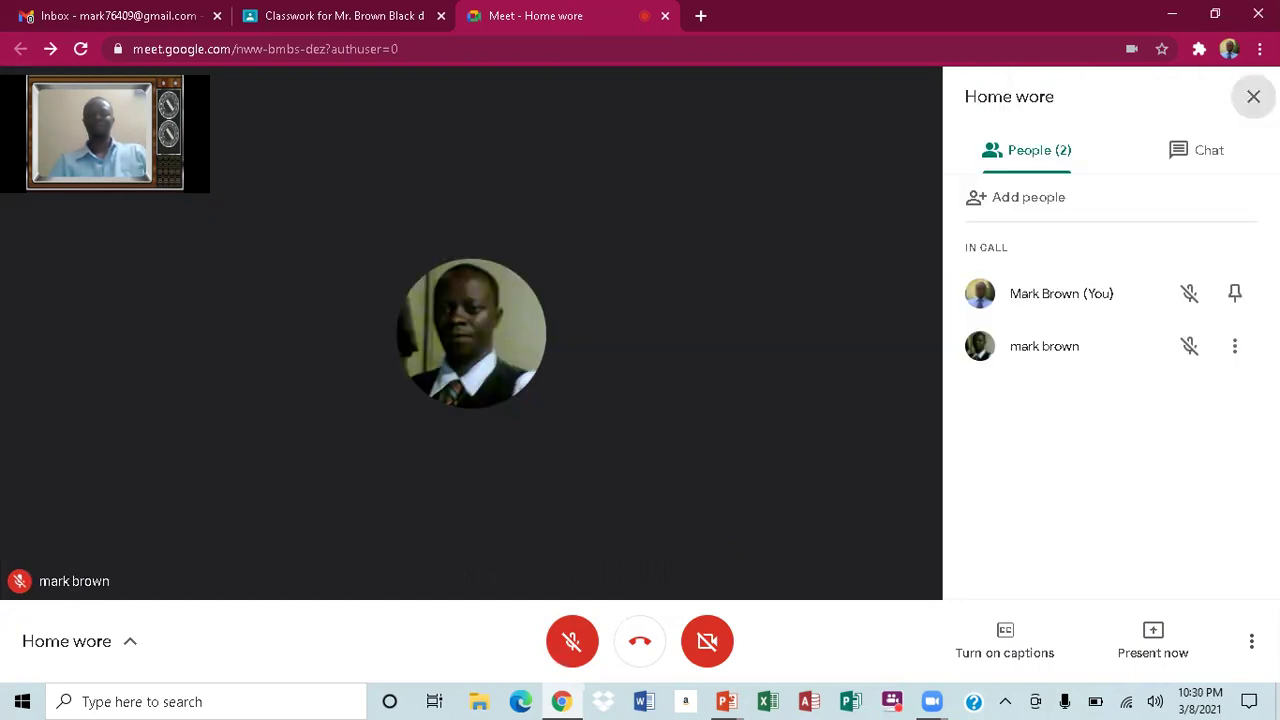
left_click(1236, 348)
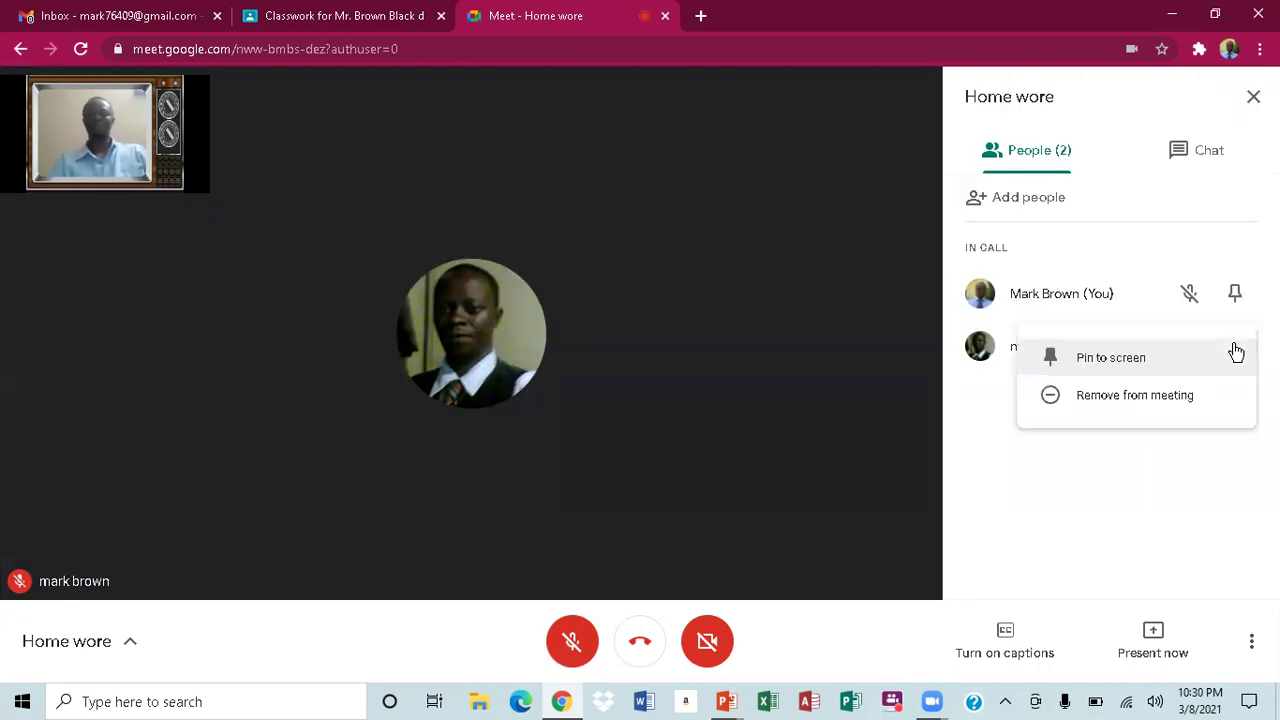
left_click(1115, 394)
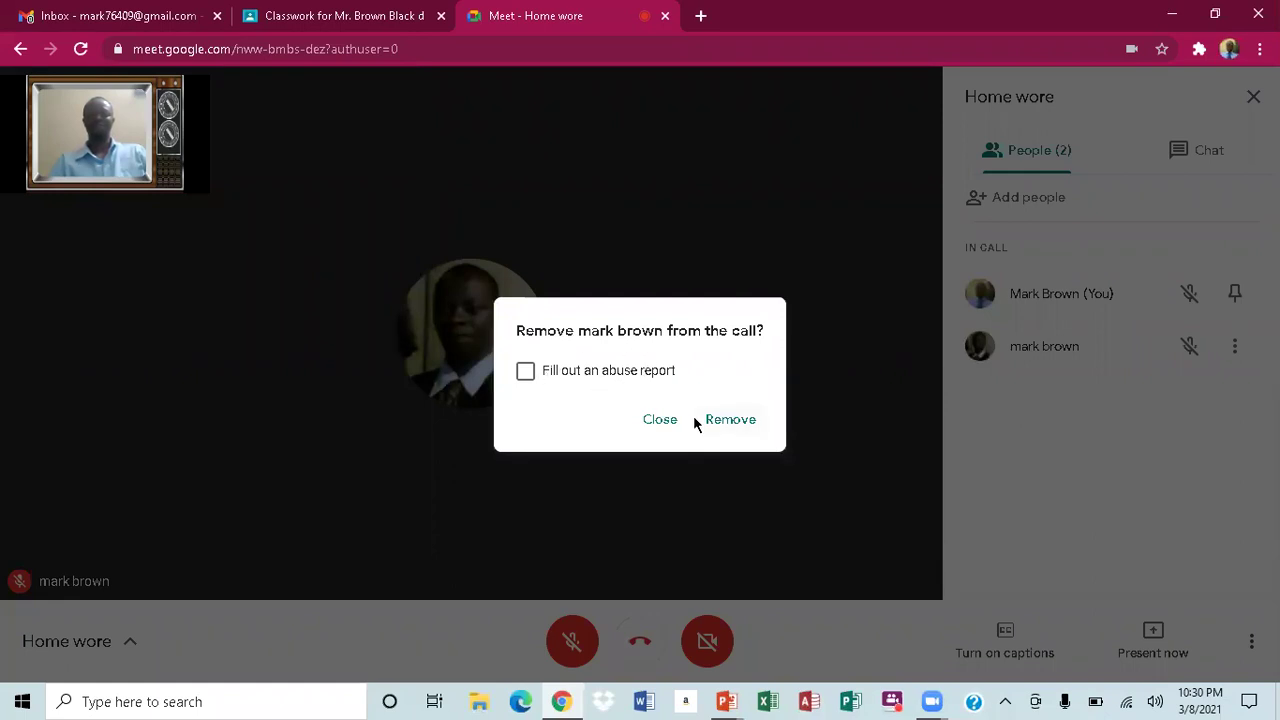
left_click(730, 419)
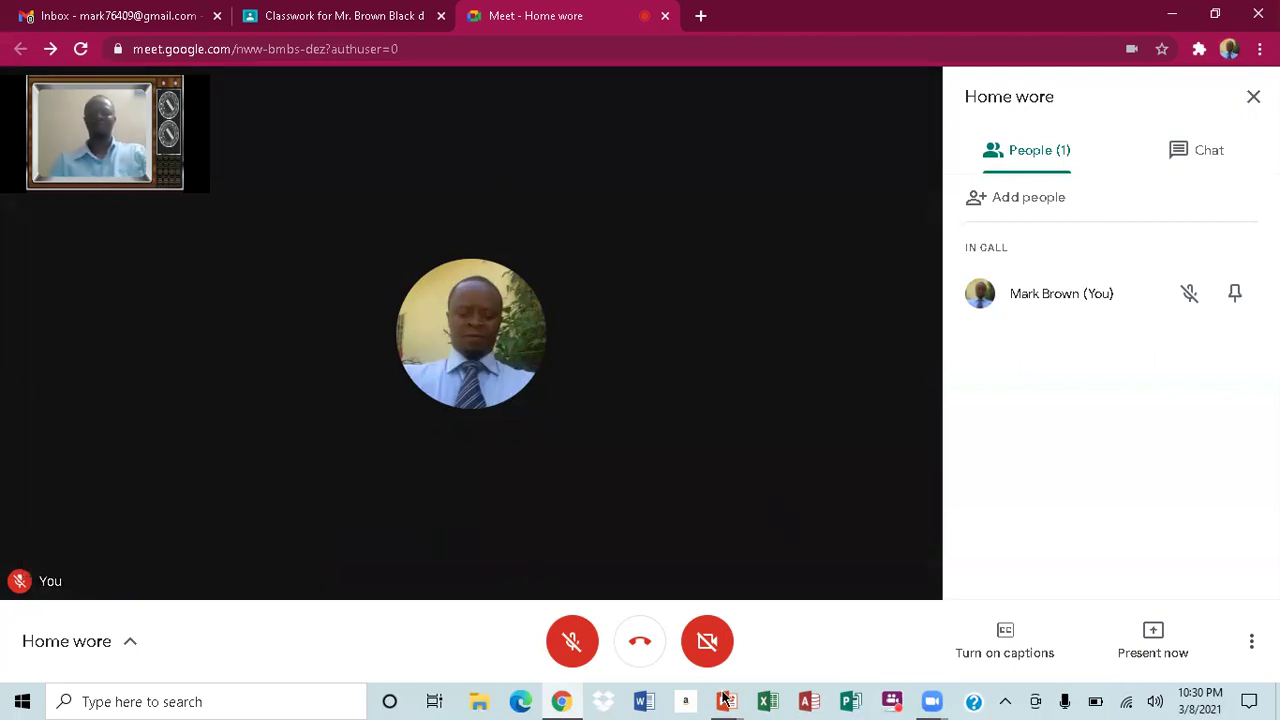
- Review the remaining topic in the CREATING VIDEO outline in PowerPoint and return to Meet in Chrome
mouse_move(700, 700)
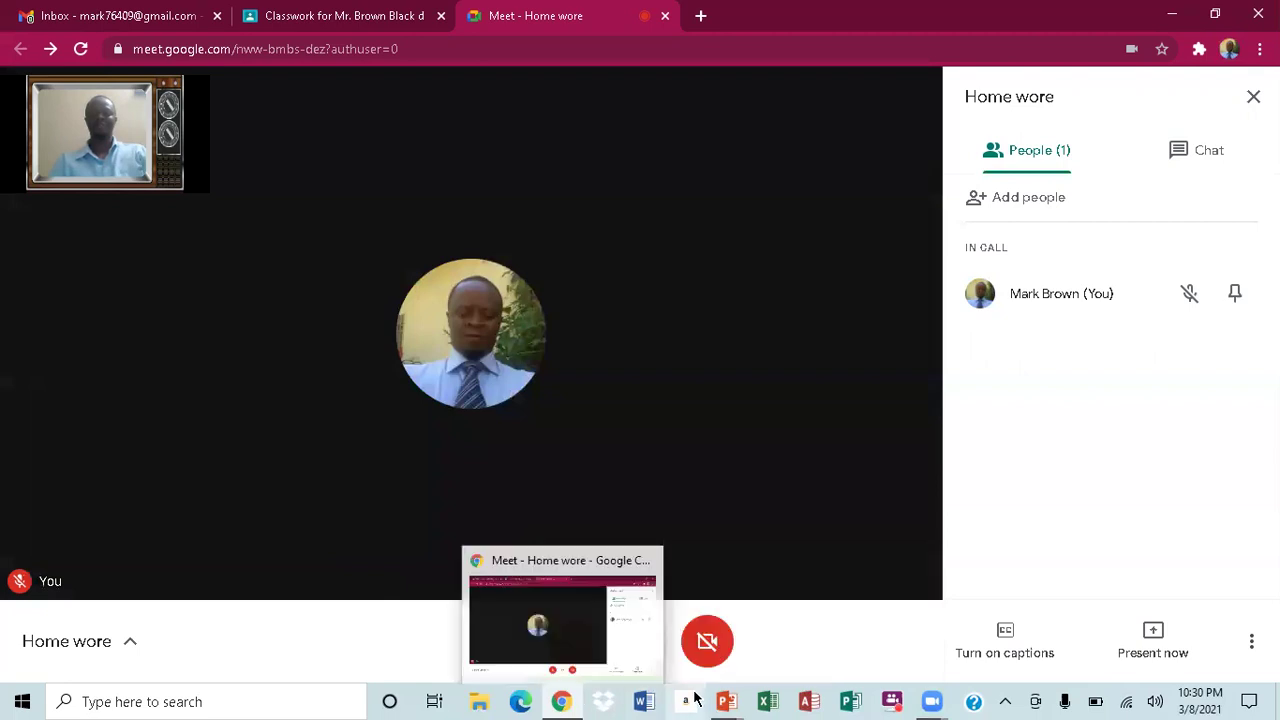
left_click(630, 604)
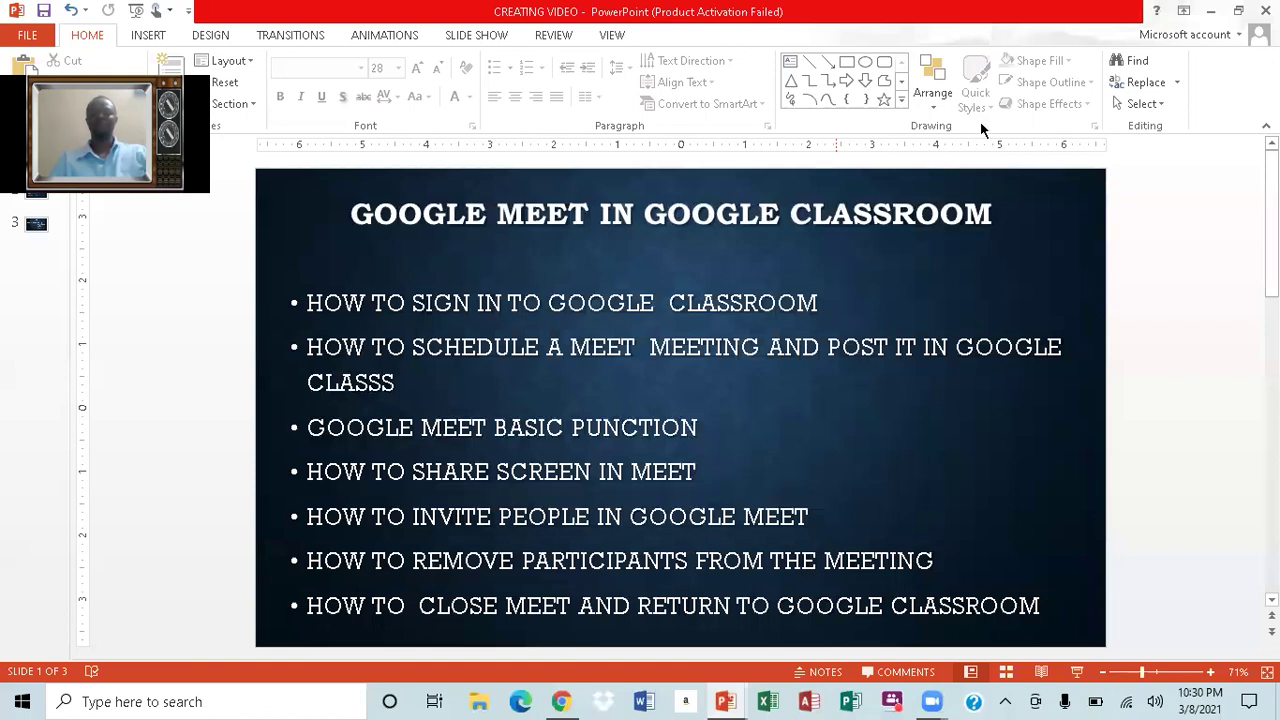
key("alt+Tab")
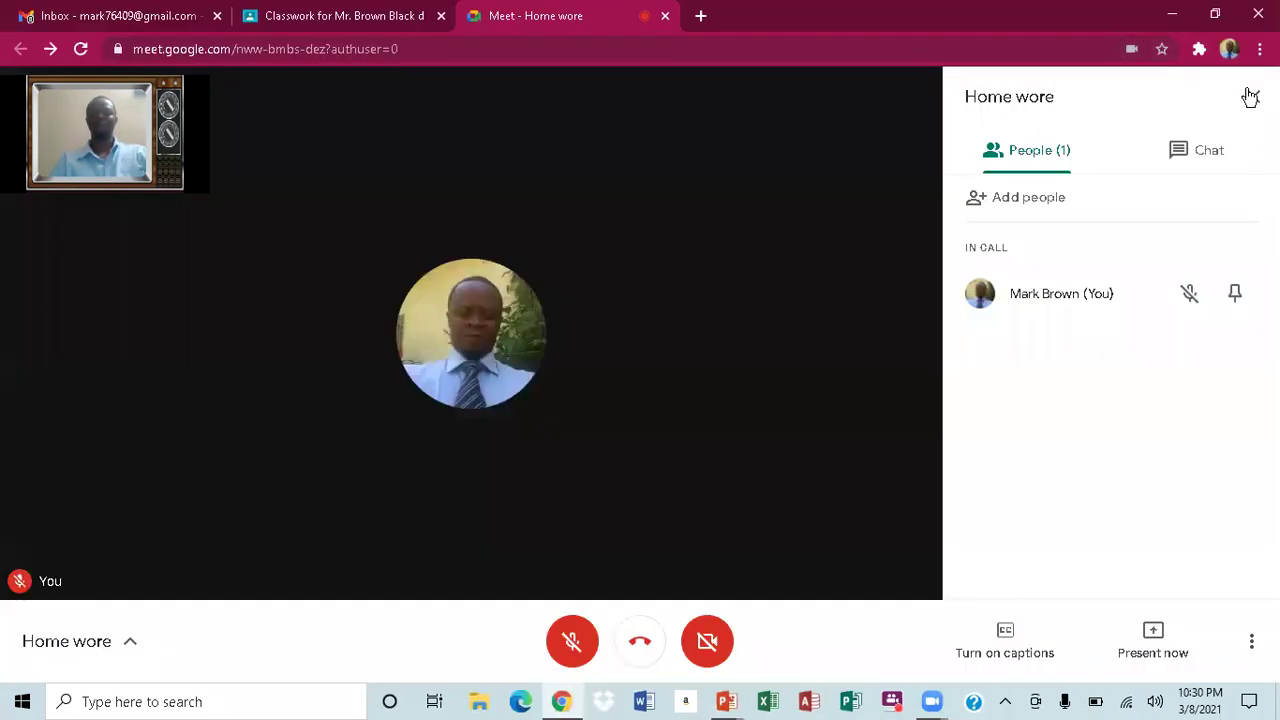
- Leave the Home wore meeting, close Meet and return to the class's Stream in Google Classroom
left_click(1252, 96)
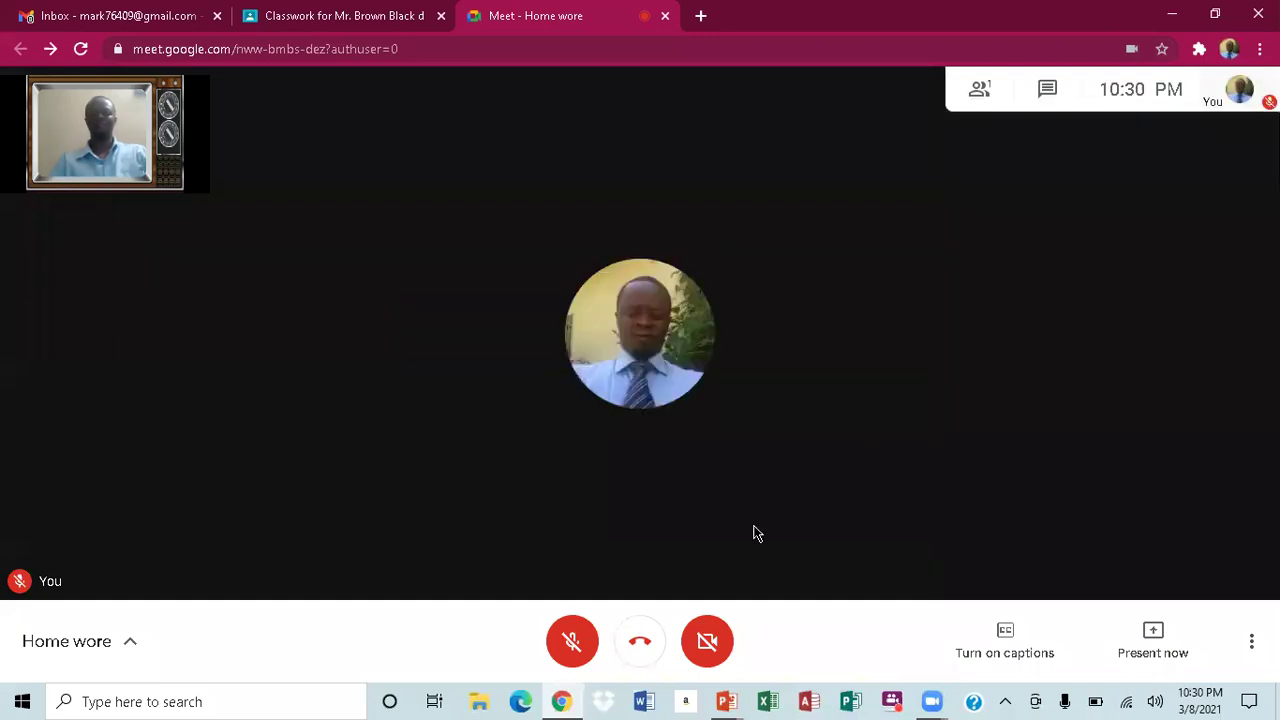
left_click(640, 640)
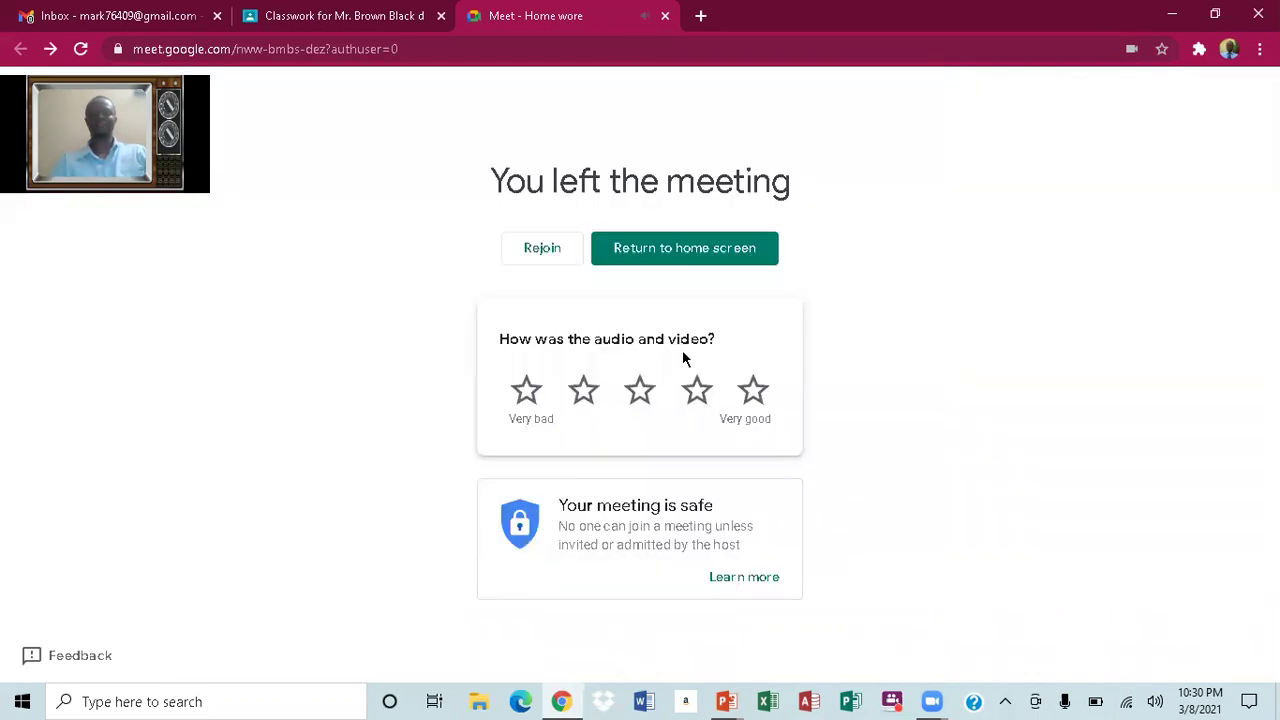
left_click(700, 250)
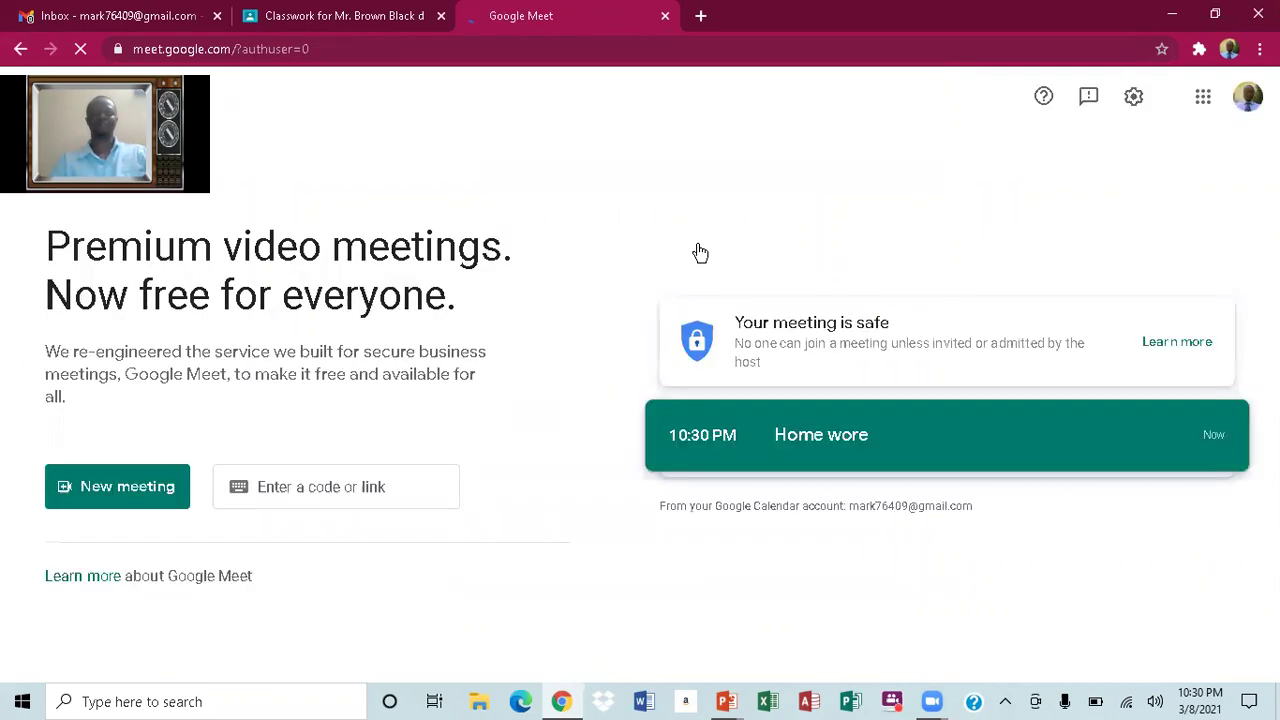
left_click(665, 16)
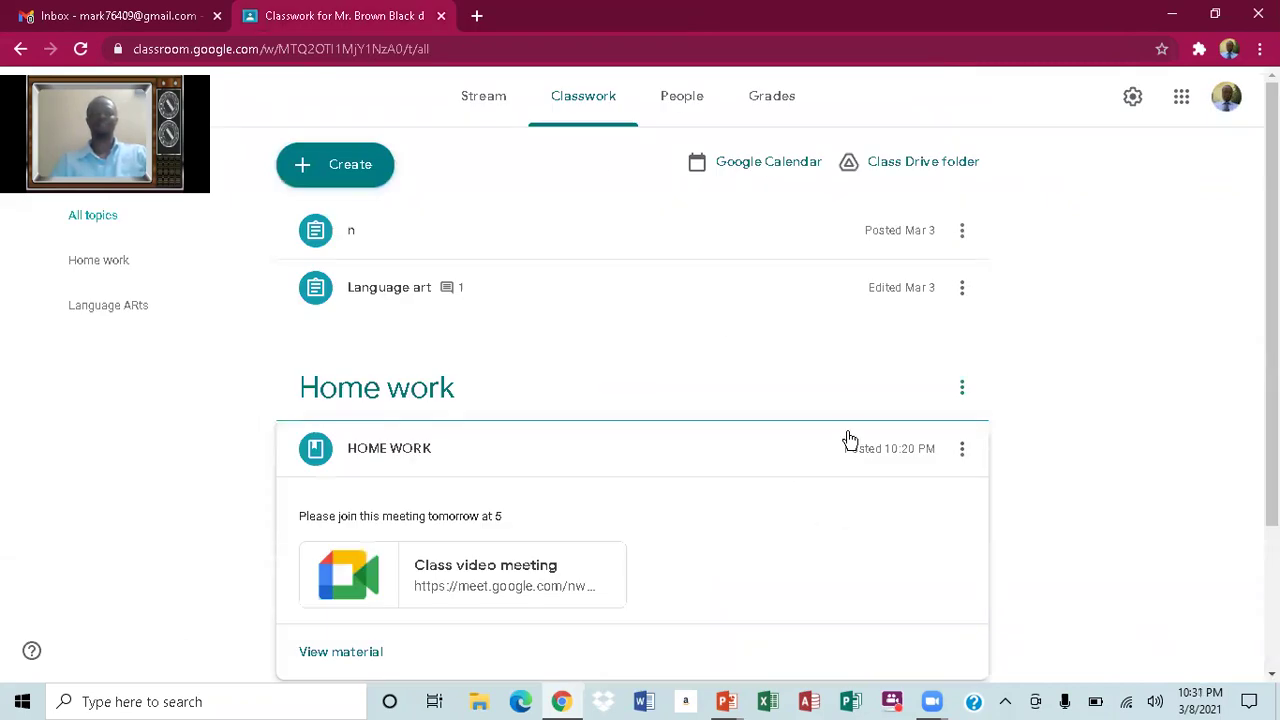
left_click(487, 95)
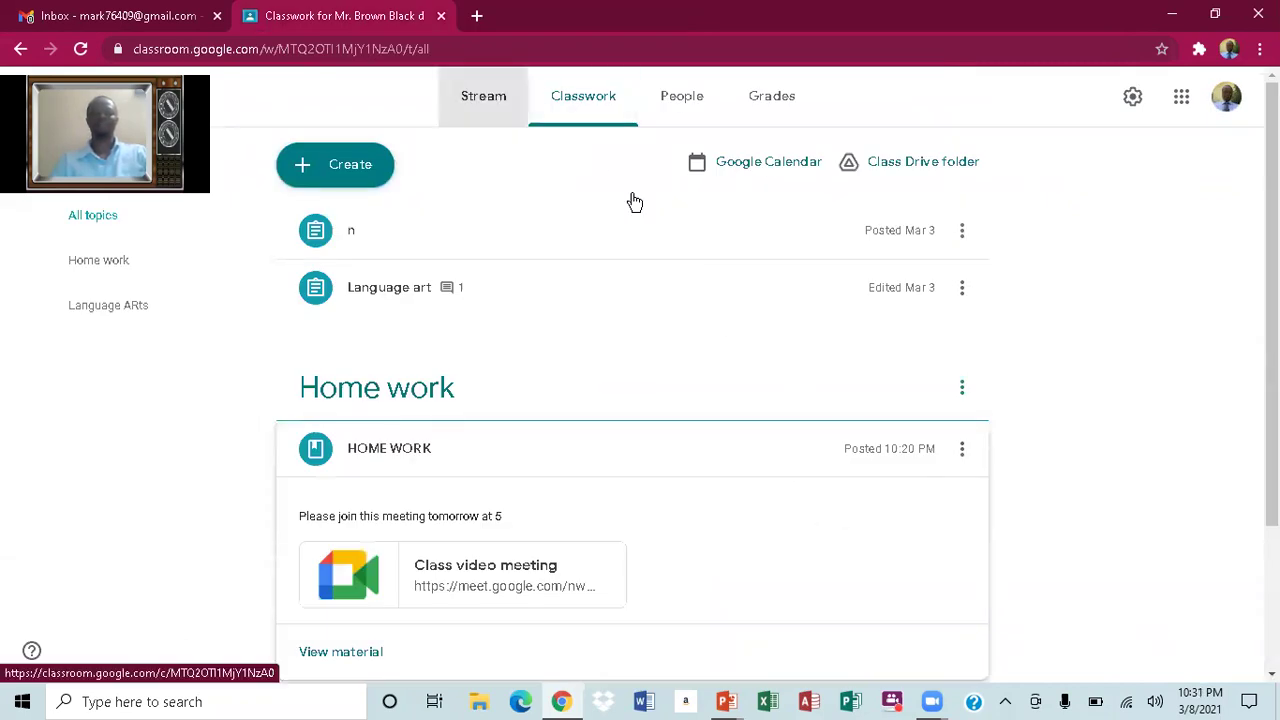